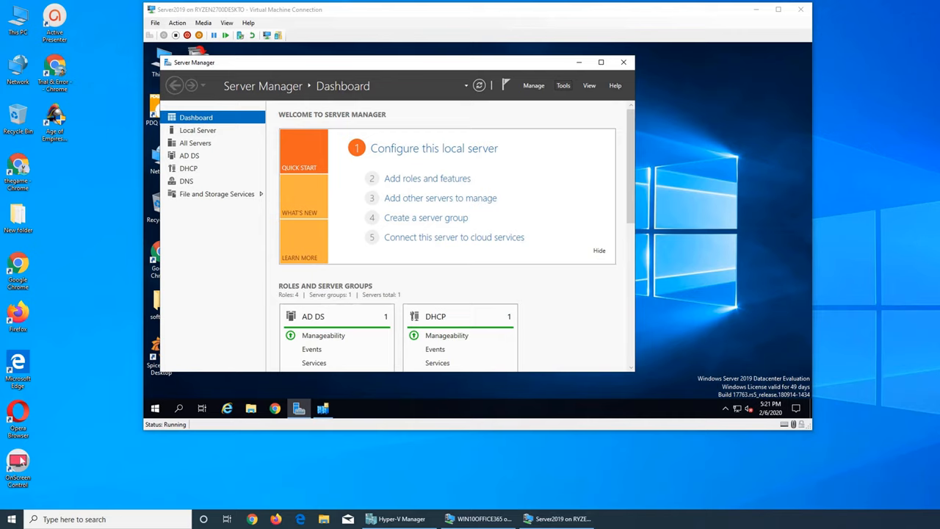
Maximize the Server2019 VM window vertically and move Server Manager down and right
double_click(534, 5)
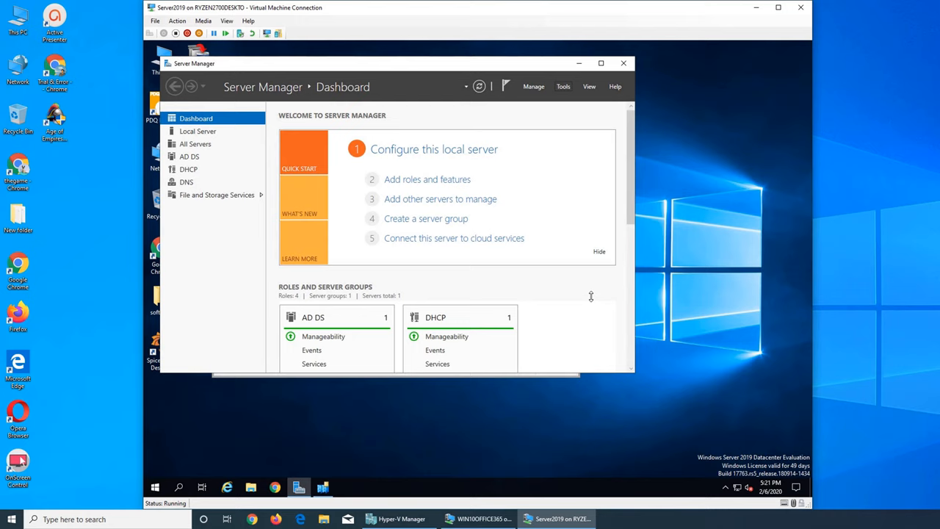
drag(446, 65, 525, 73)
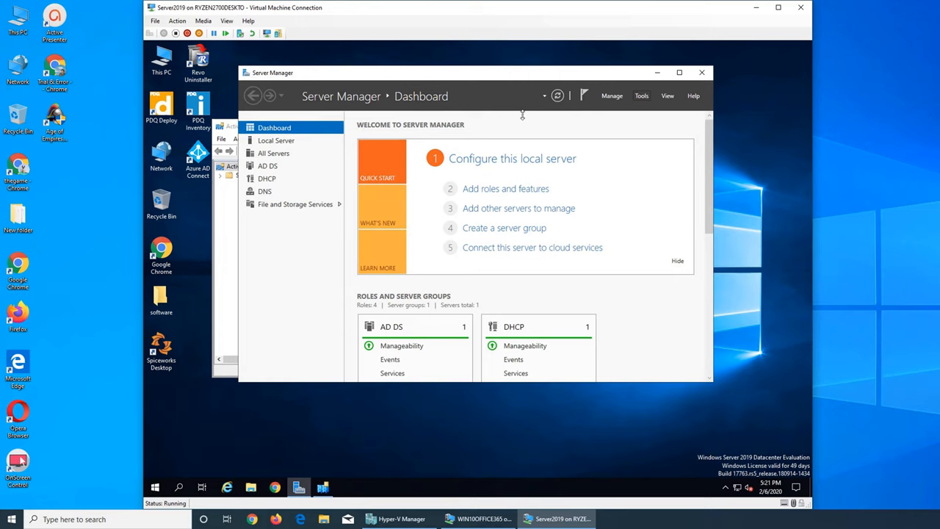
Switch from the Server2019 VM to WIN10OFFICE365's Edge Start page and dismiss the trending suggestions
click(756, 7)
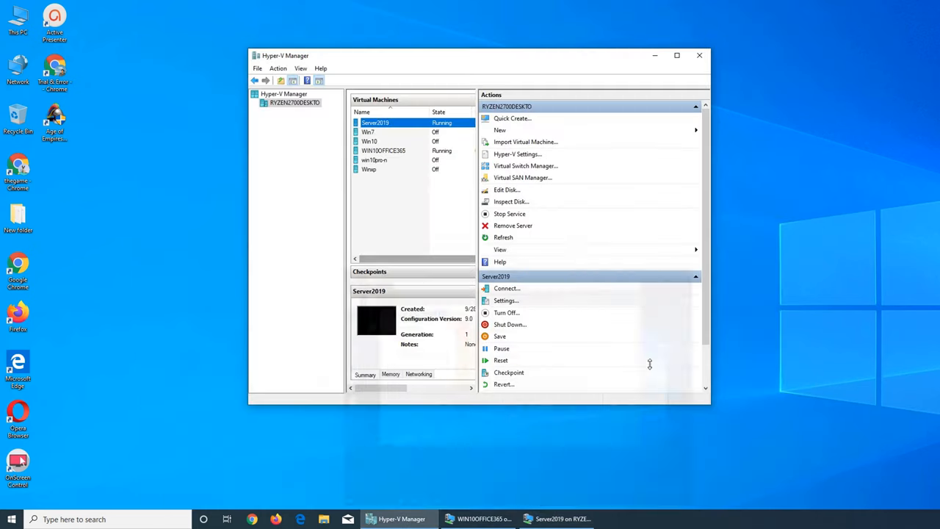
click(562, 518)
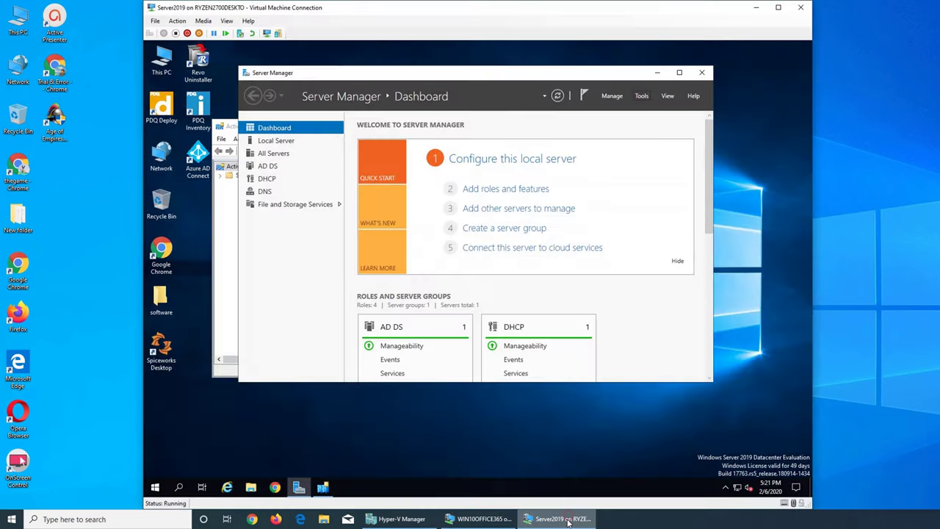
click(479, 519)
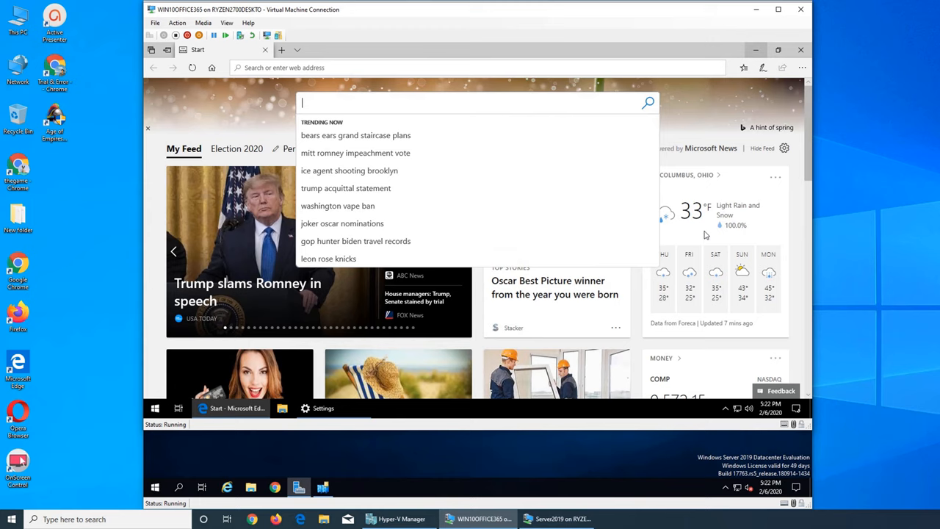
click(562, 519)
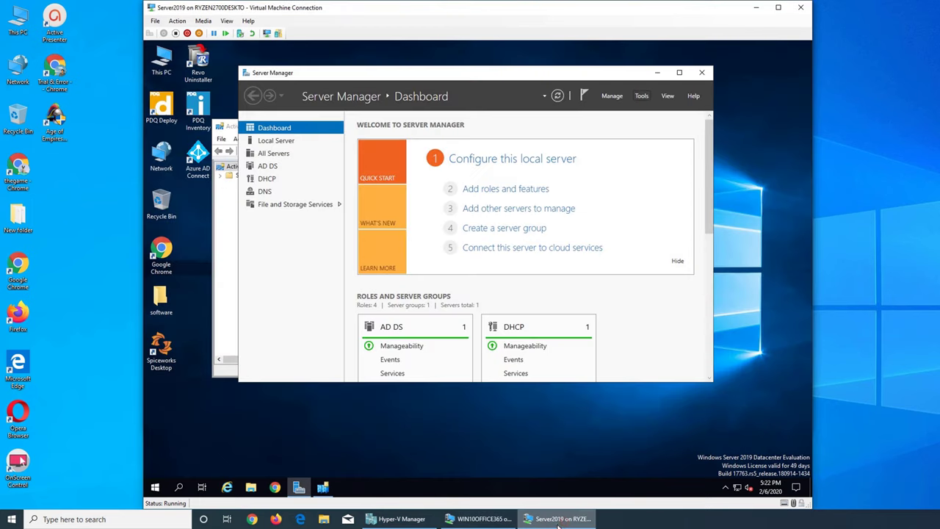
click(757, 7)
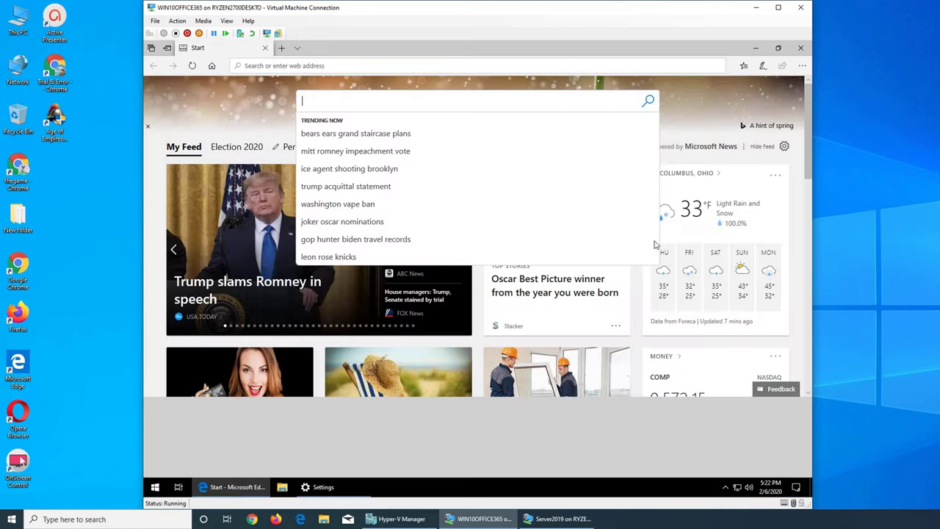
click(656, 244)
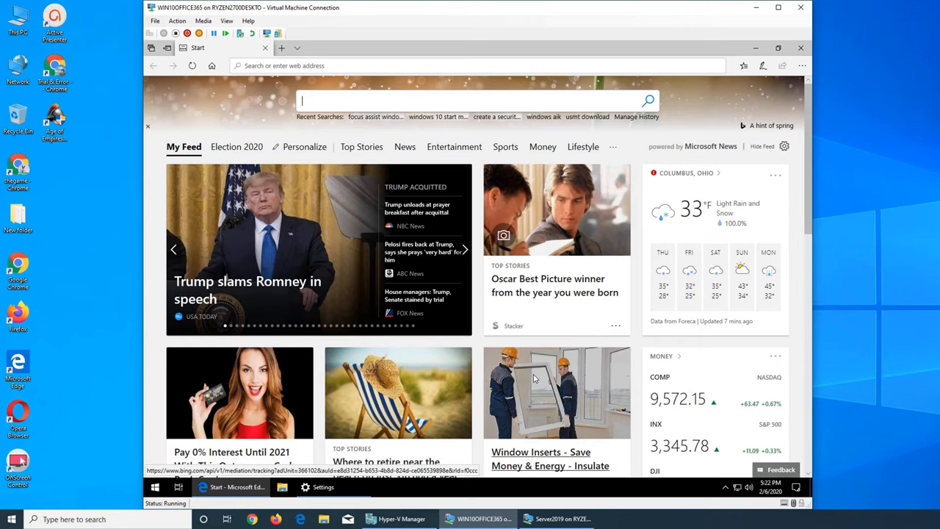
scroll(606, 297, down, 5)
scroll(606, 297, down, 5)
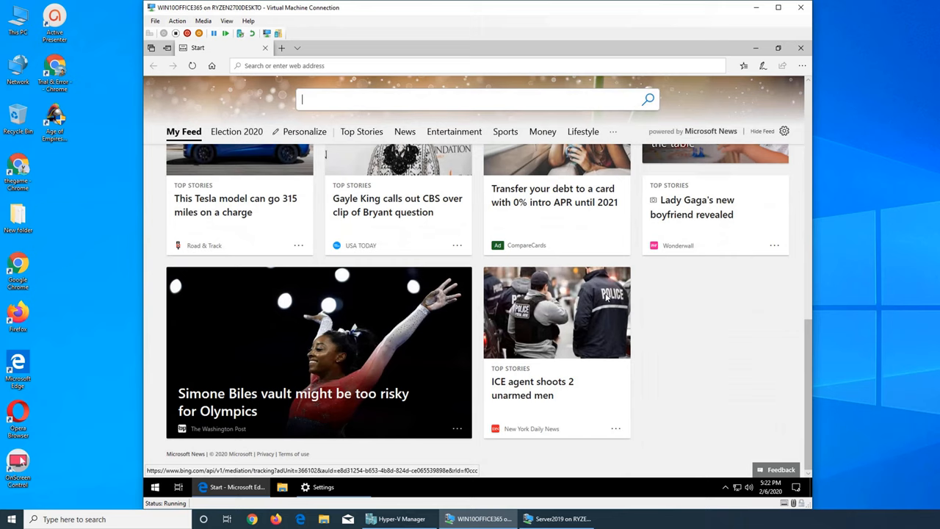
scroll(607, 297, up, 5)
scroll(607, 297, up, 5)
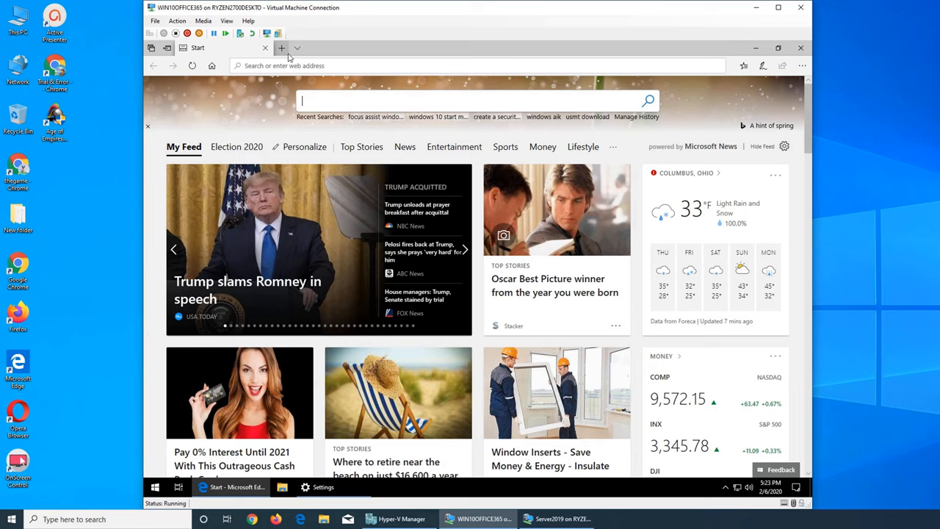
click(152, 48)
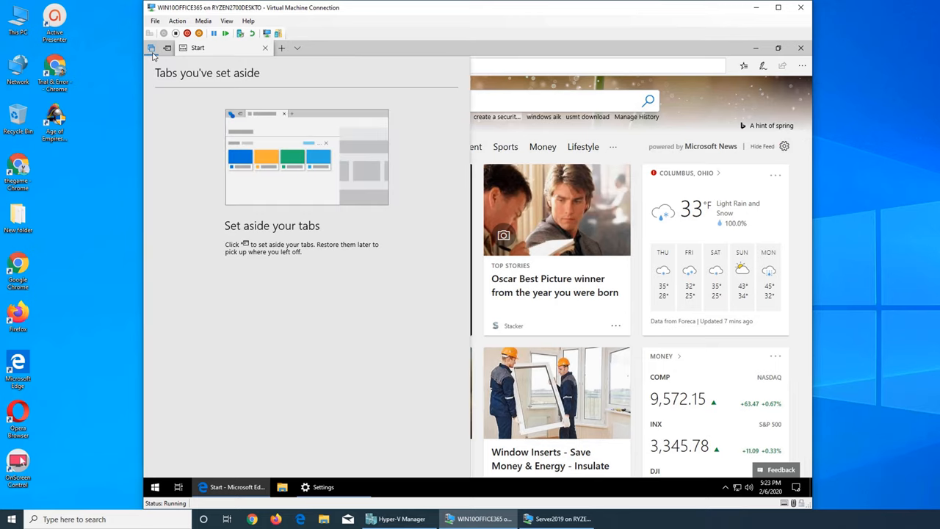
click(152, 48)
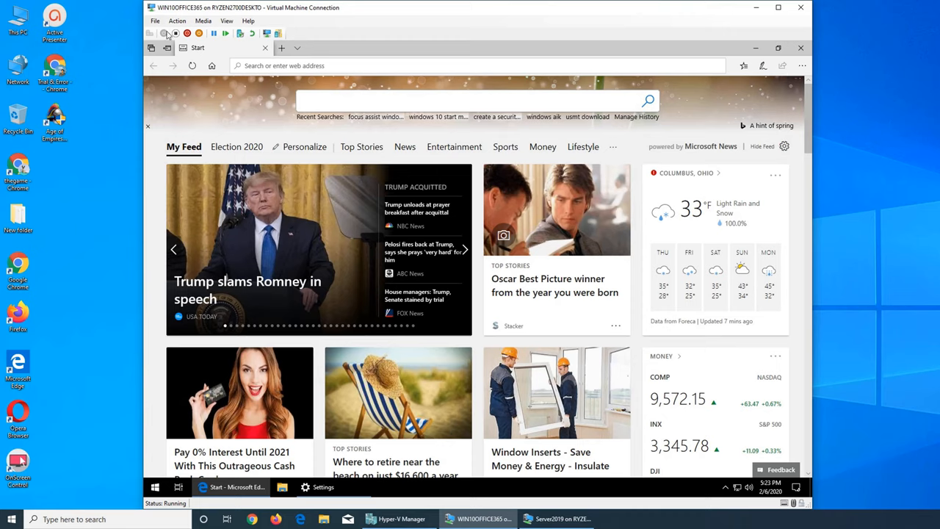
Minimize Edge and search the VM's Start menu for Internet Explorer, picking the best match
click(756, 48)
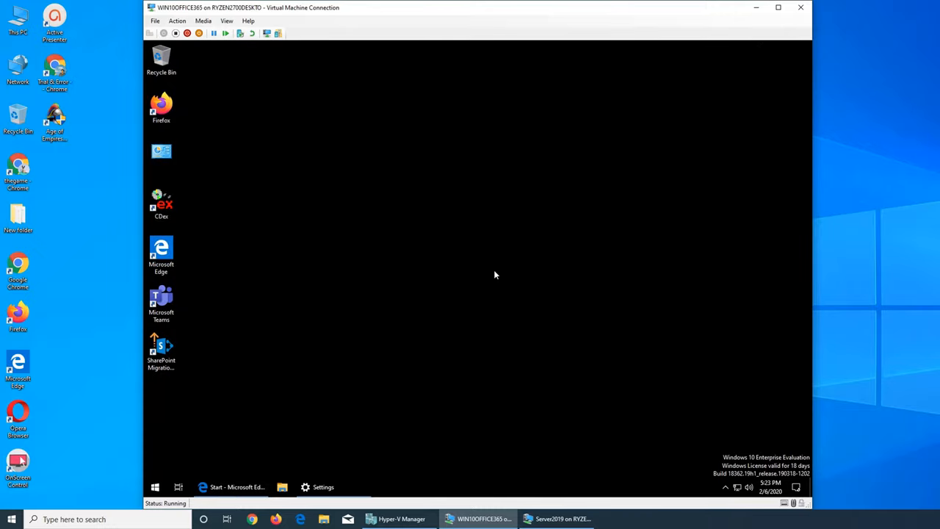
key(super)
text(inter)
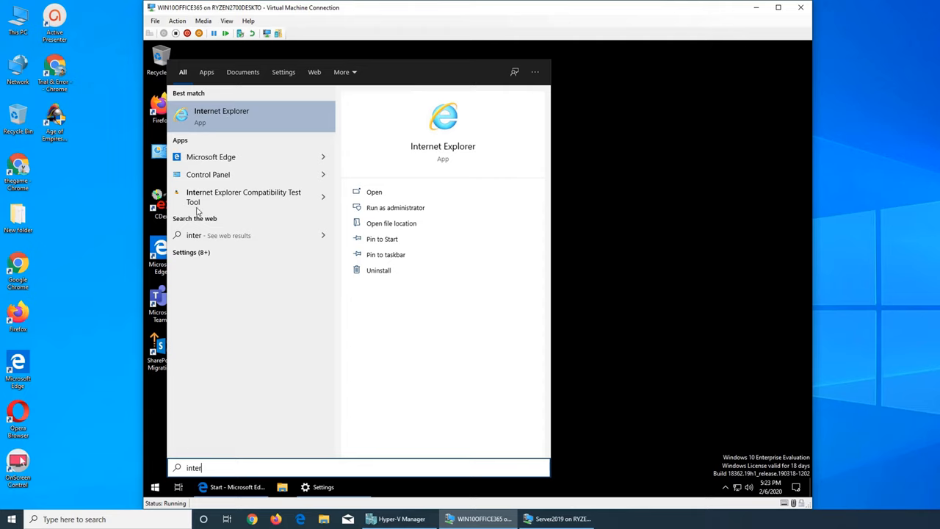
click(196, 125)
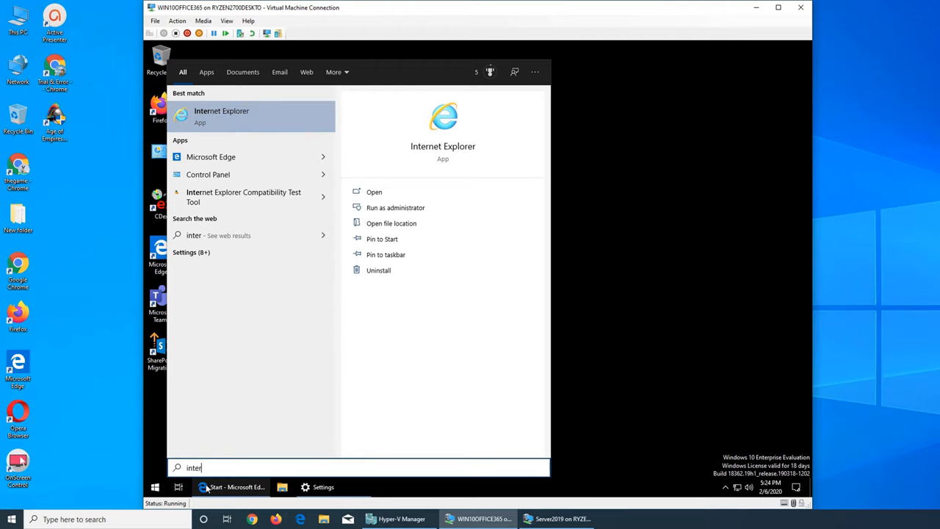
Close the search panels on guest and host, then restore Edge from the VM taskbar
click(682, 418)
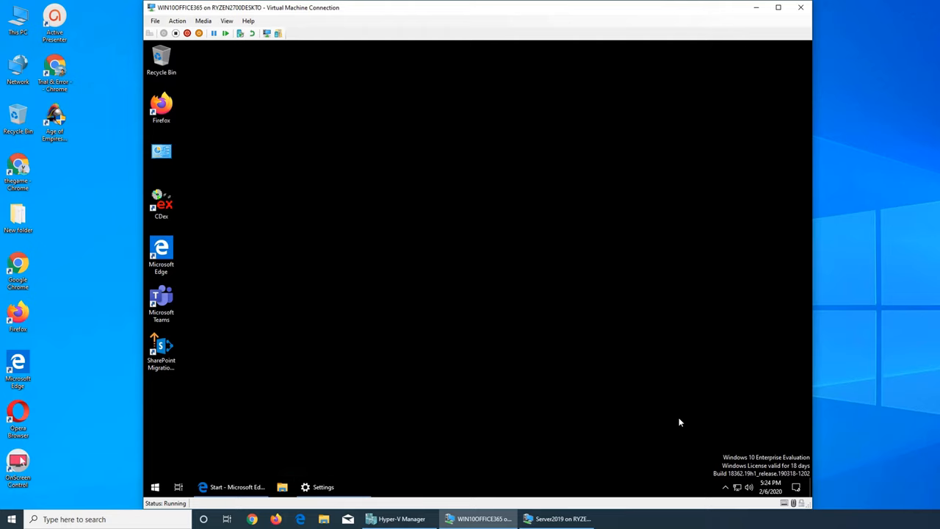
click(12, 519)
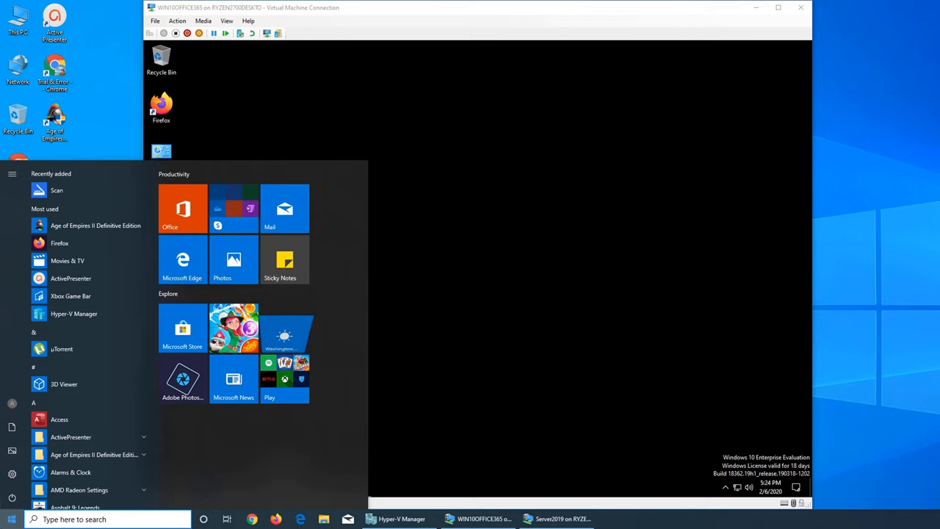
text(inter)
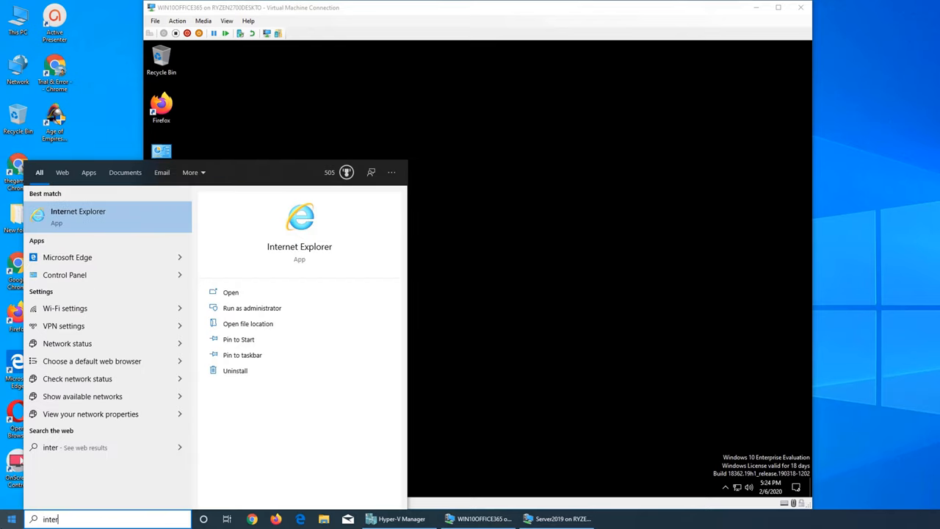
click(684, 222)
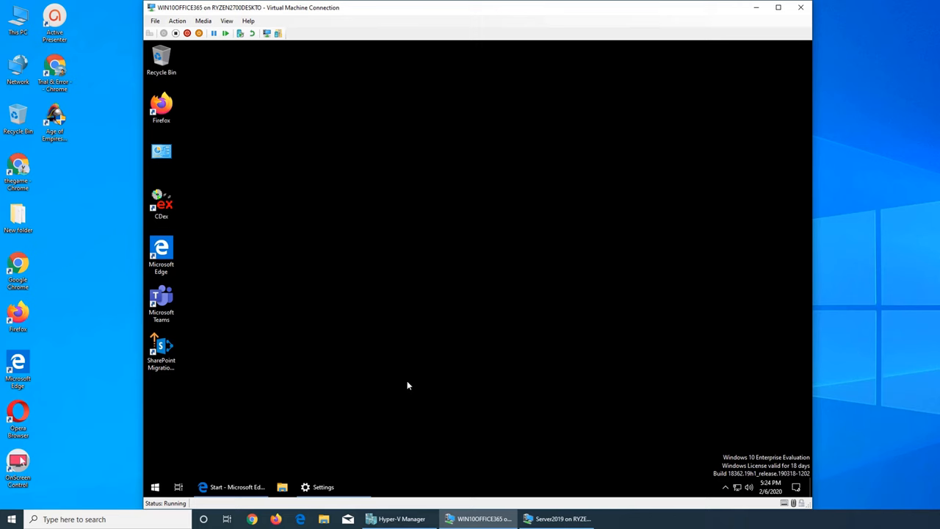
click(231, 487)
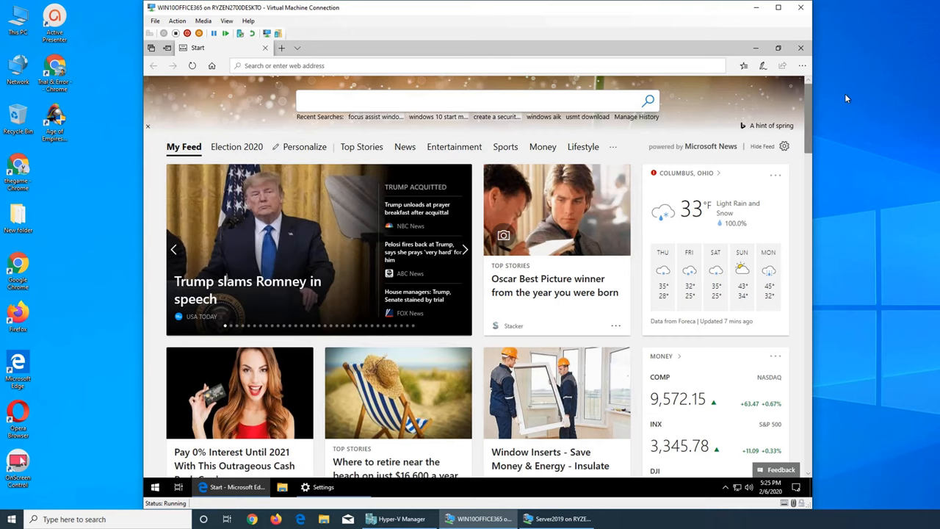
Open a second Edge window from the ··· menu, close it, and reopen the ··· menu
click(803, 65)
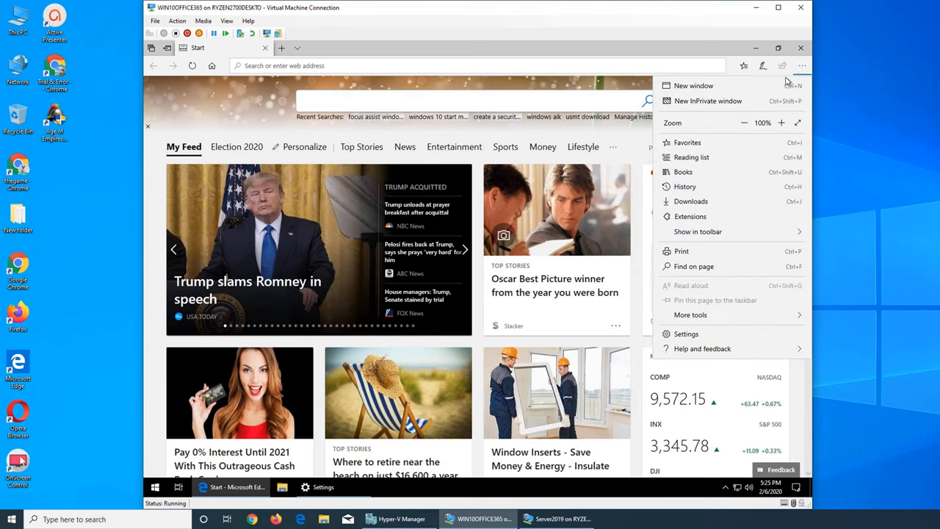
key(Escape)
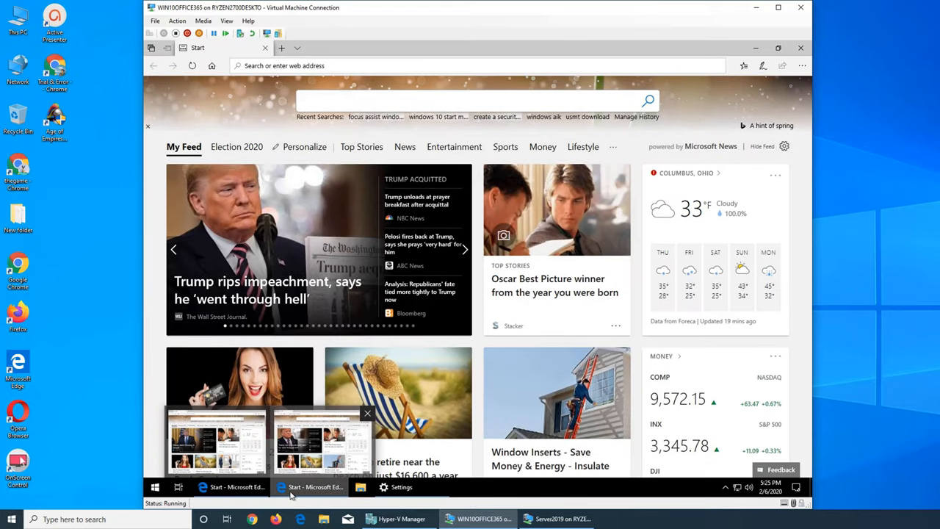
click(801, 47)
click(804, 68)
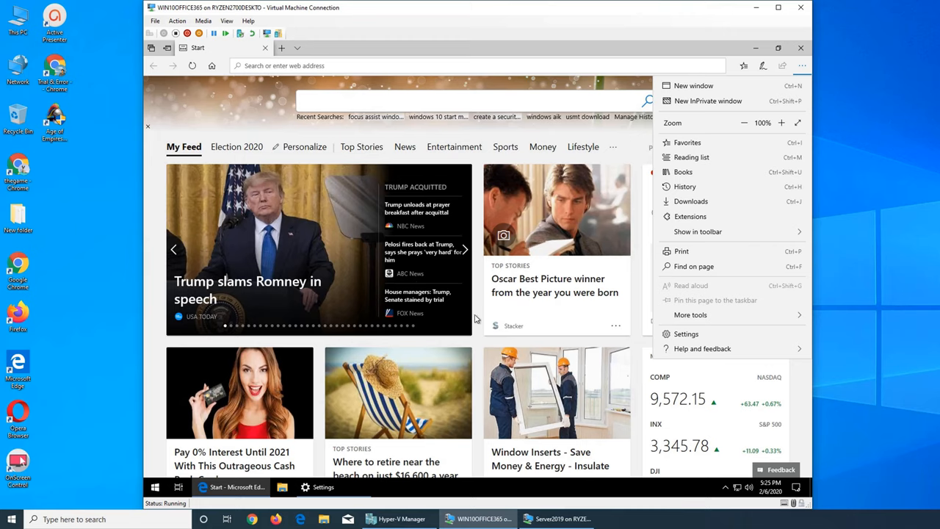
Zoom the Start page up to 200% and back down to 100% from the menu
click(782, 123)
click(783, 123)
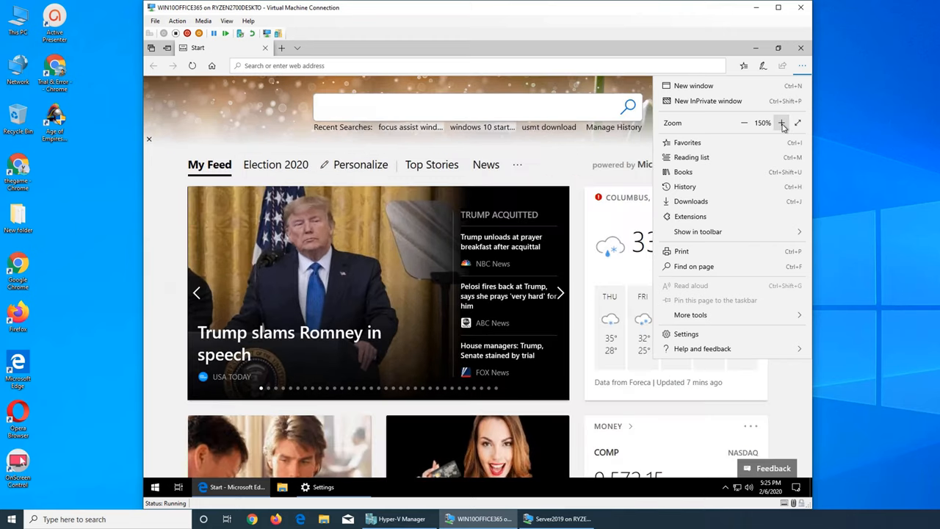
click(782, 124)
click(782, 123)
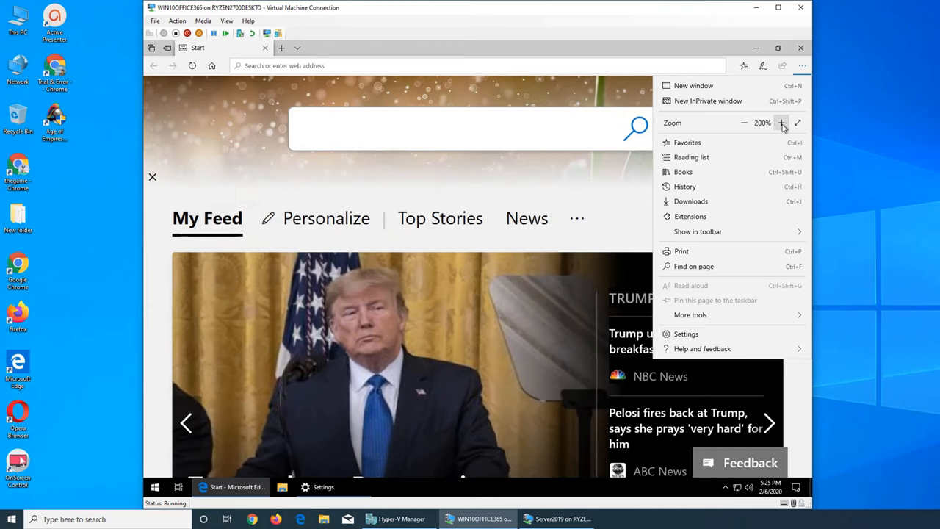
click(744, 124)
click(744, 123)
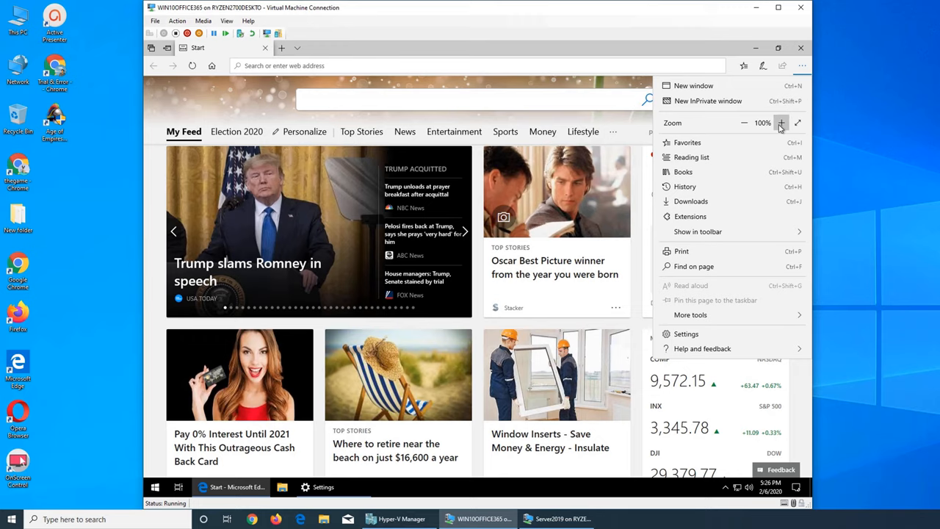
Zoom the Start page in step by step up to 350%
click(781, 122)
click(781, 122)
click(781, 122)
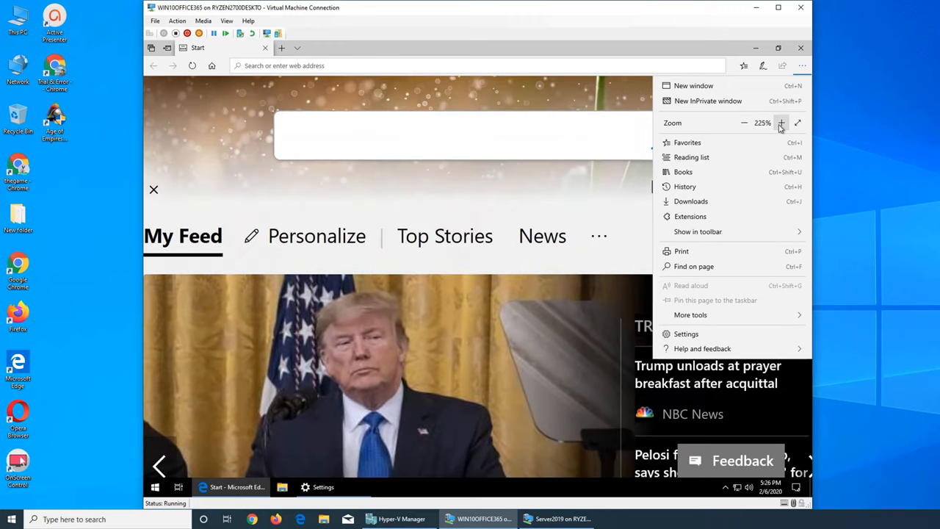
click(780, 123)
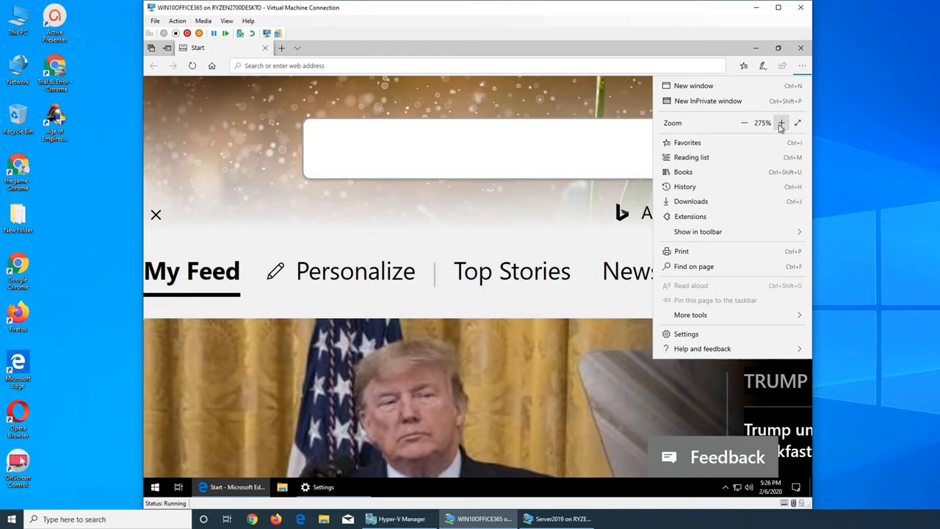
click(781, 123)
click(781, 123)
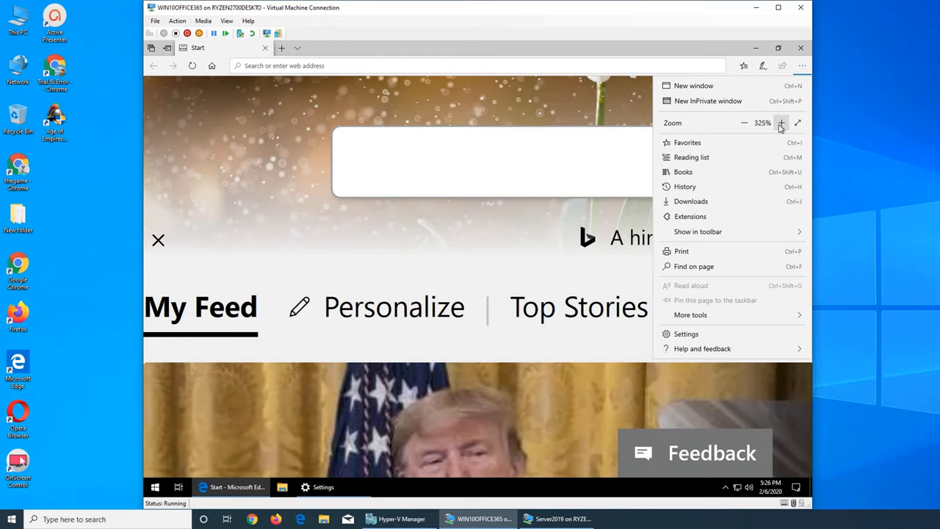
click(781, 122)
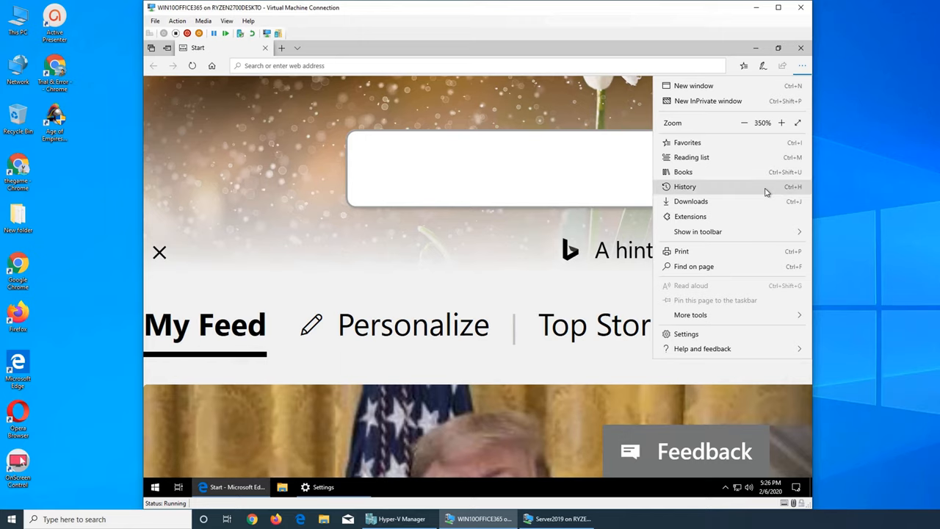
Zoom back down to 100% and close the browser menu
click(745, 123)
click(744, 124)
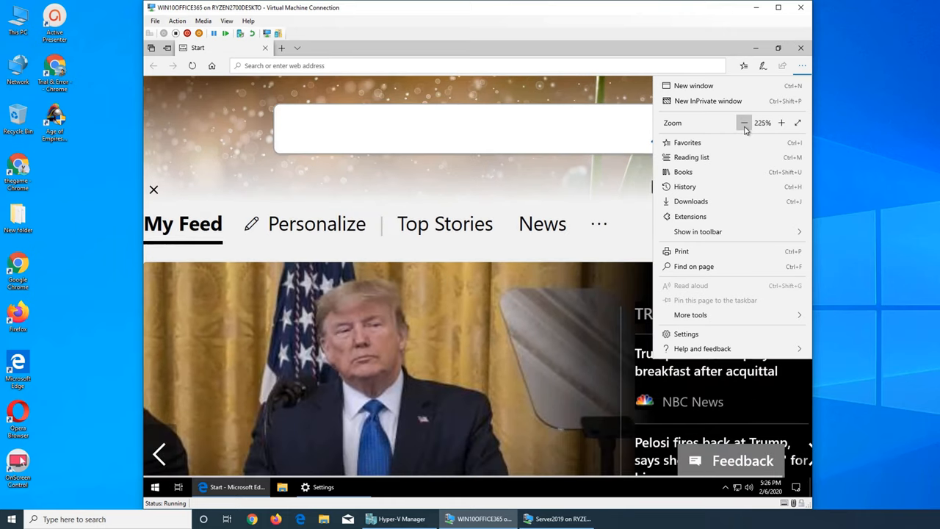
click(744, 124)
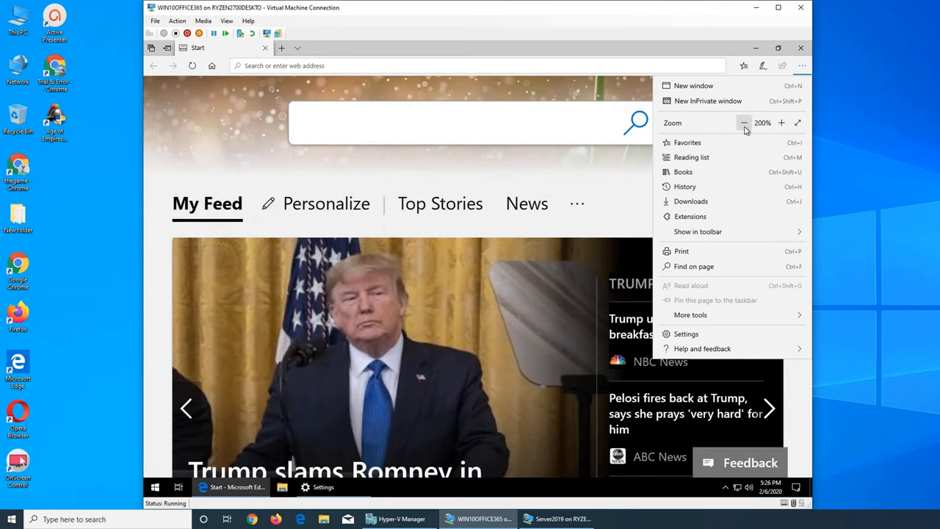
click(744, 123)
click(744, 123)
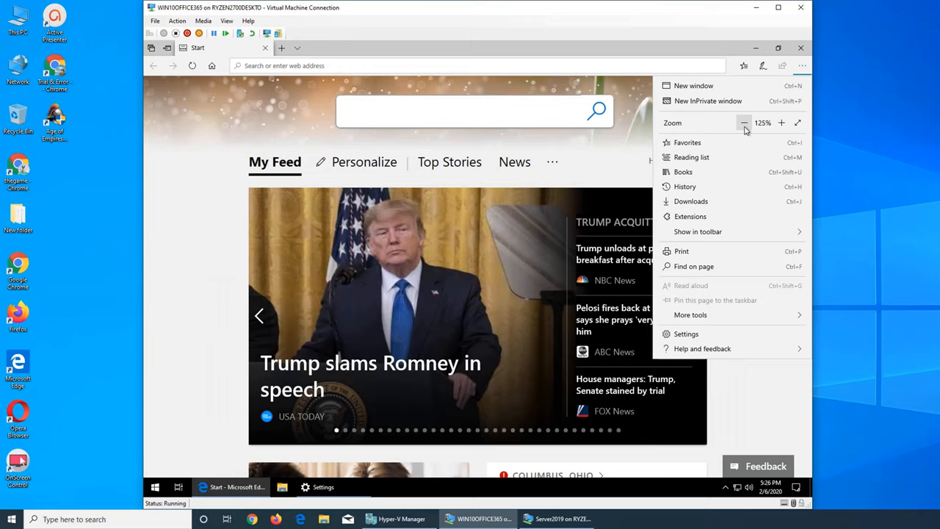
click(744, 123)
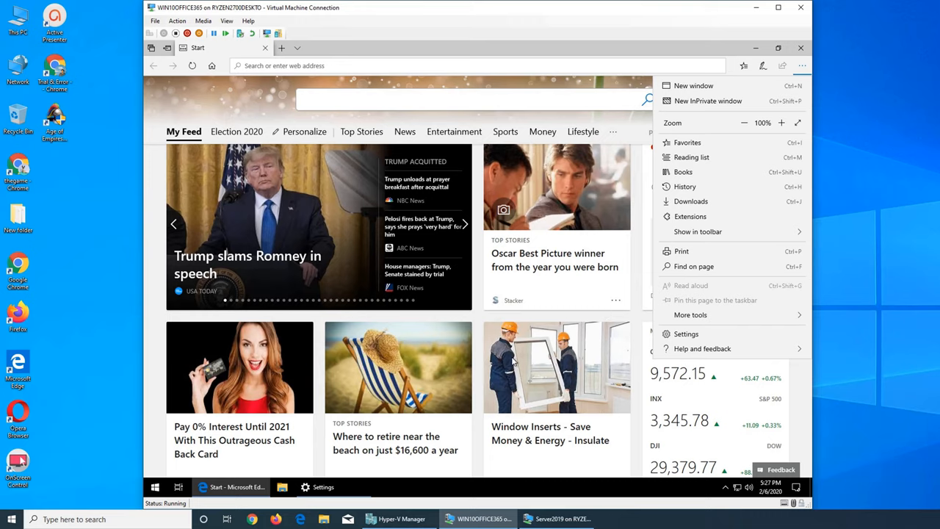
click(485, 376)
scroll(481, 378, down, 5)
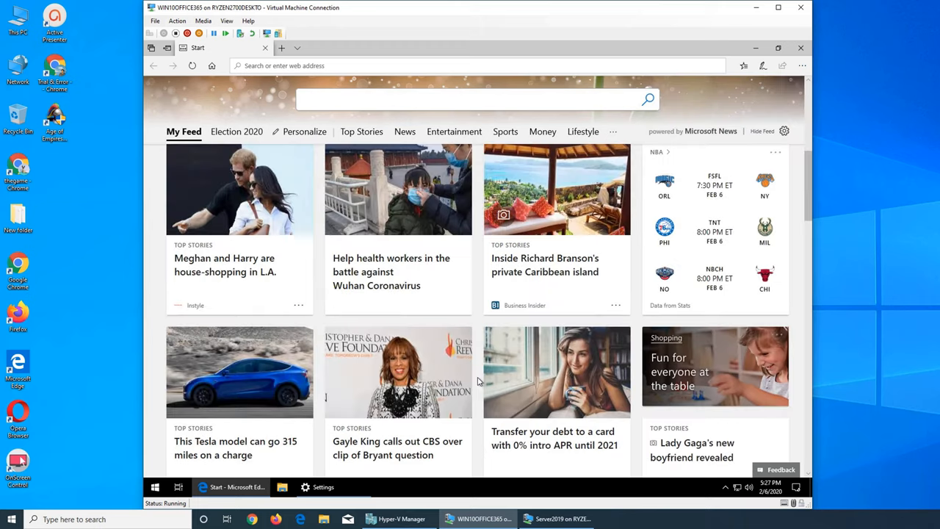
scroll(477, 381, down, 3)
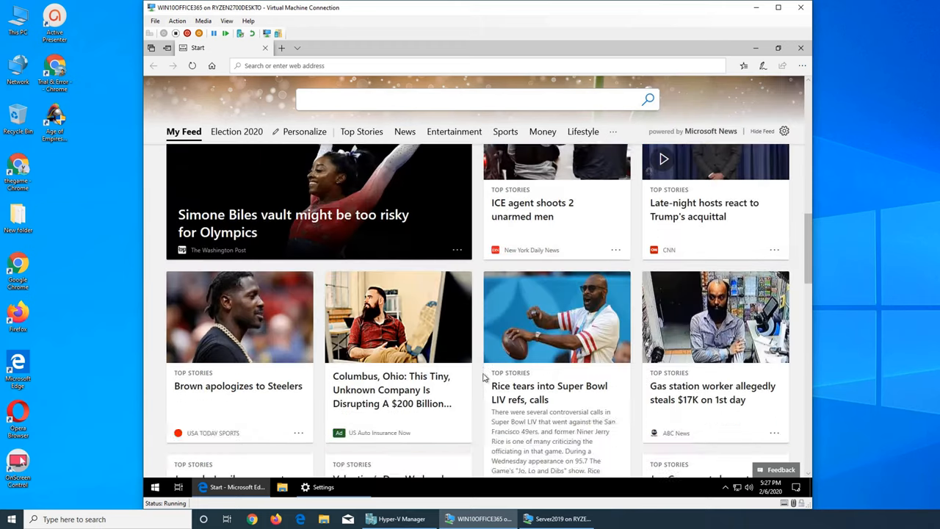
scroll(477, 380, up, 5)
scroll(478, 331, up, 5)
Open the ··· menu, then move to the address bar and enter 'v' to show search suggestions
click(800, 66)
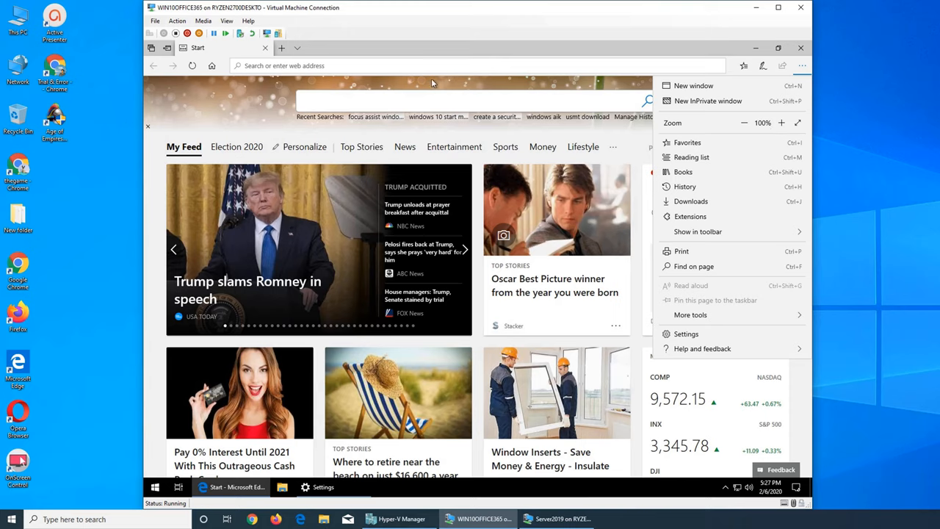
click(373, 67)
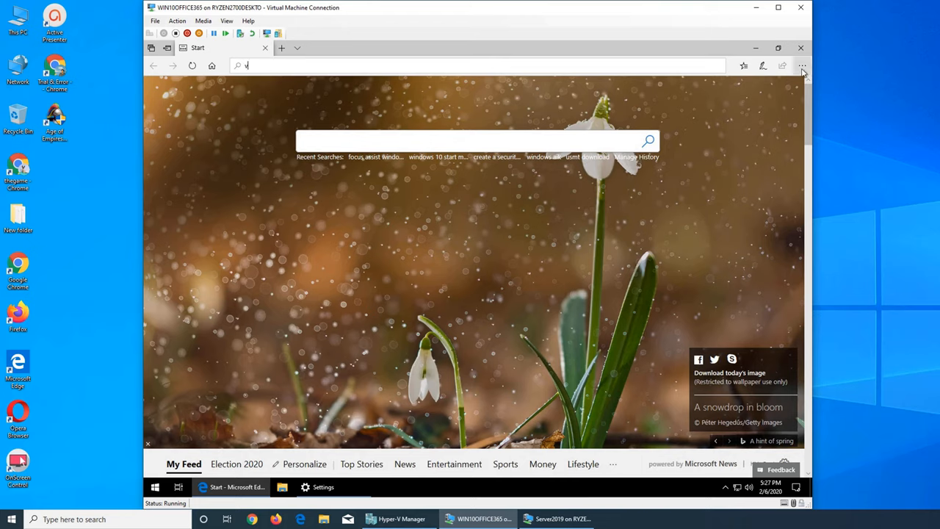
text(v)
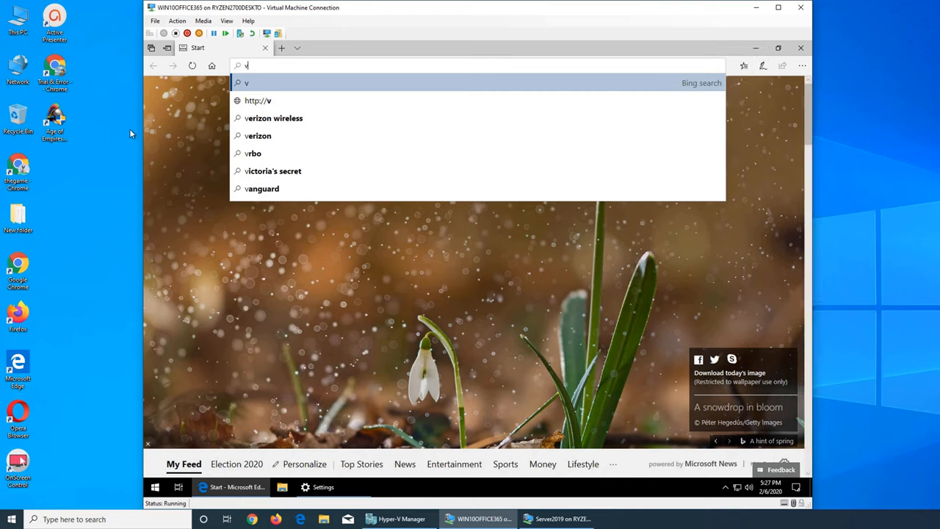
Clear the typed 'v' search and dismiss its suggestions with Esc
key(Escape)
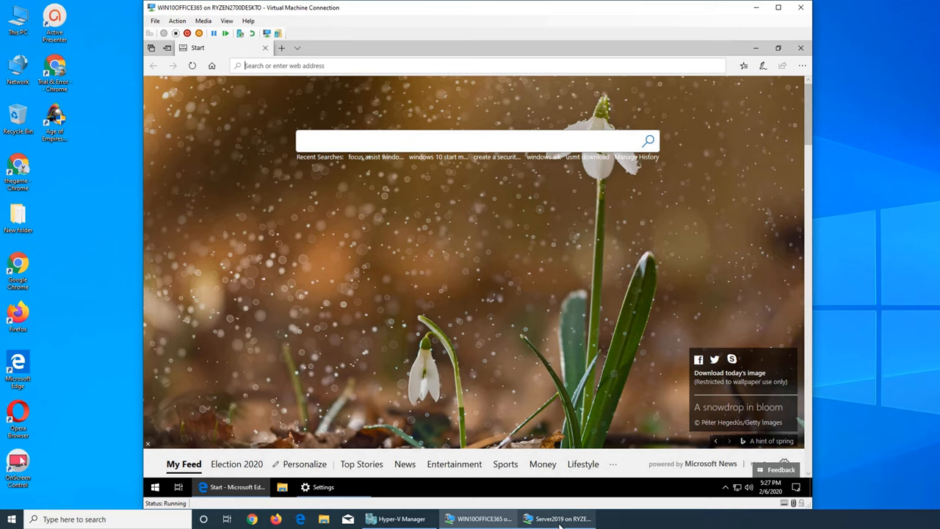
Shut down the Server2019 VM via Start > Power > Shut down, then hide its window to return to Windows 10
click(556, 519)
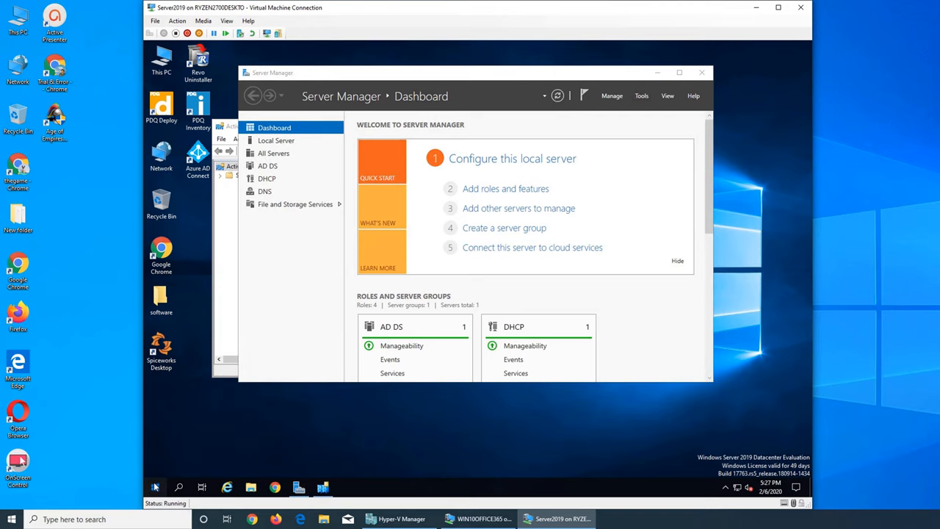
click(155, 488)
click(156, 465)
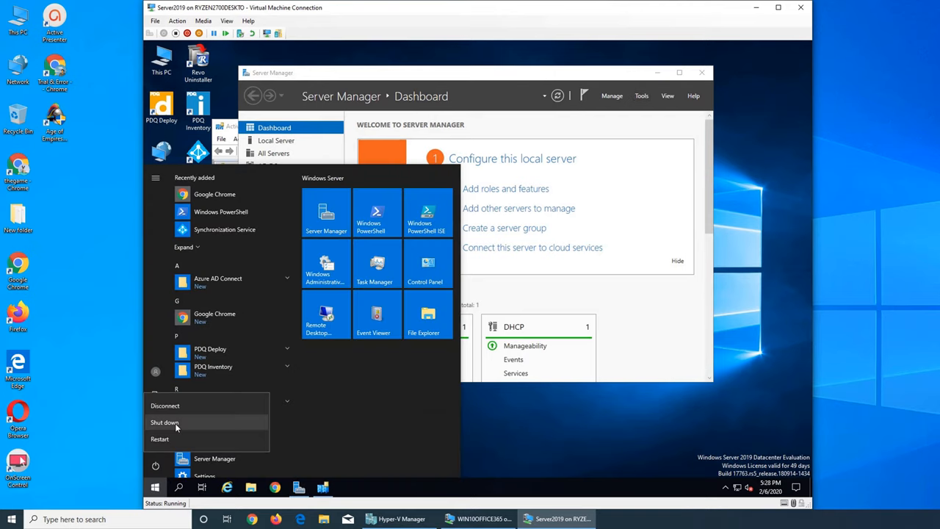
click(175, 423)
click(277, 439)
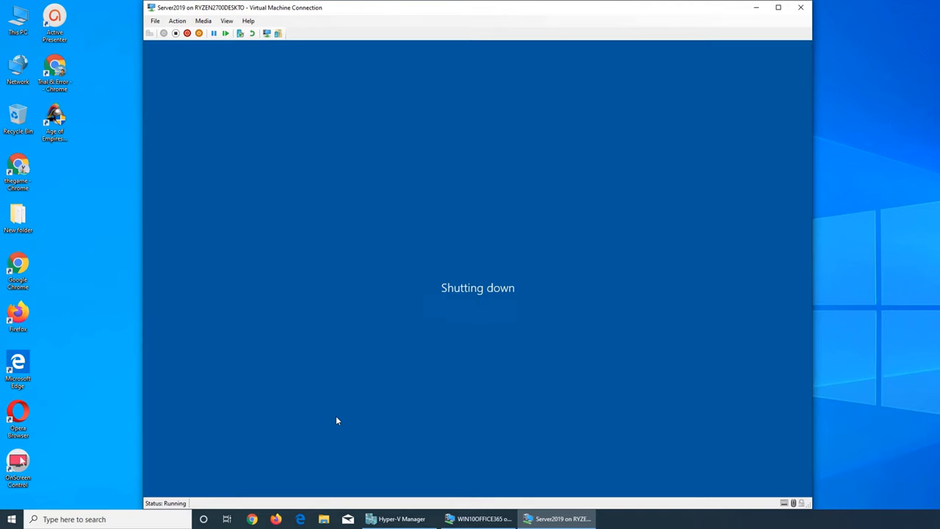
click(756, 7)
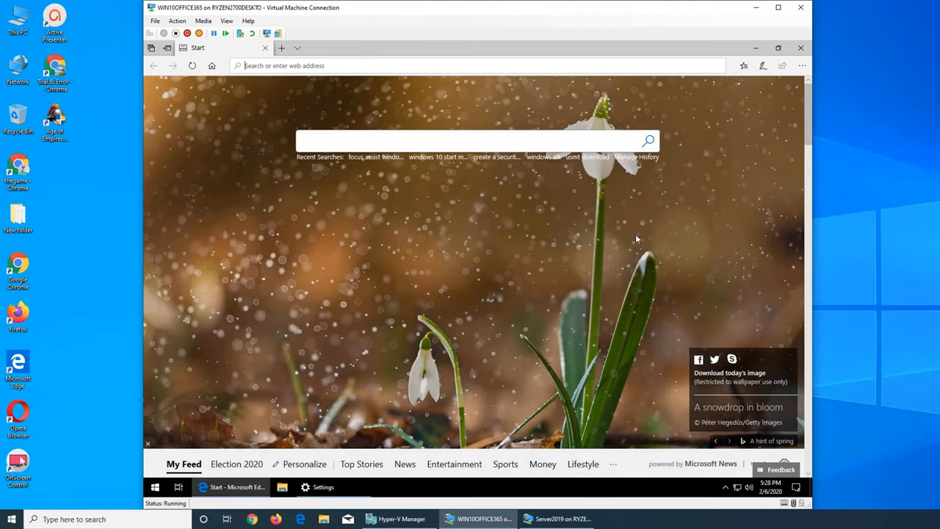
Browse the Favorites hub and switch the news feed to Top Stories
click(744, 65)
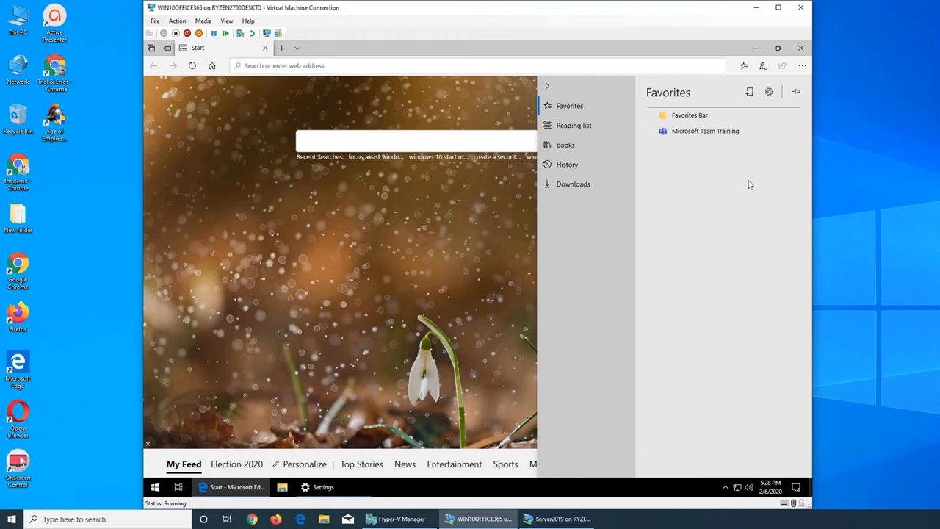
click(341, 266)
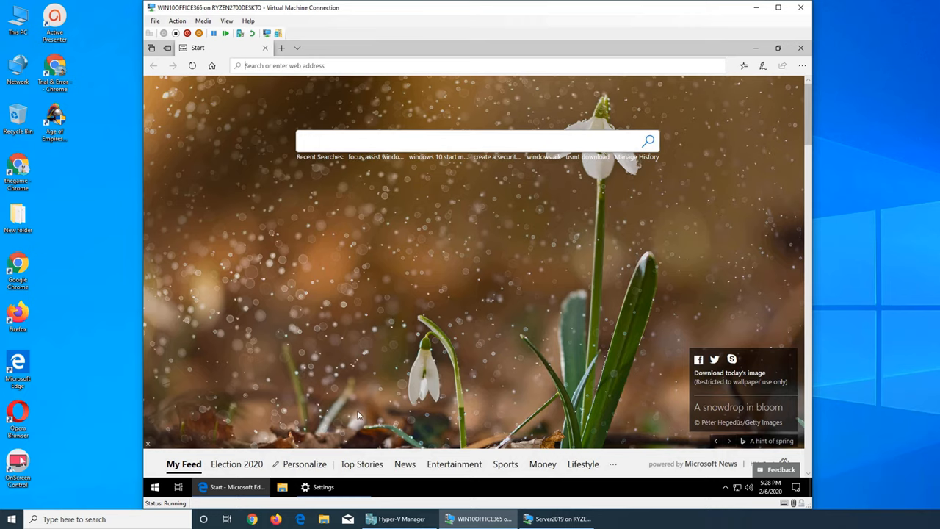
click(364, 464)
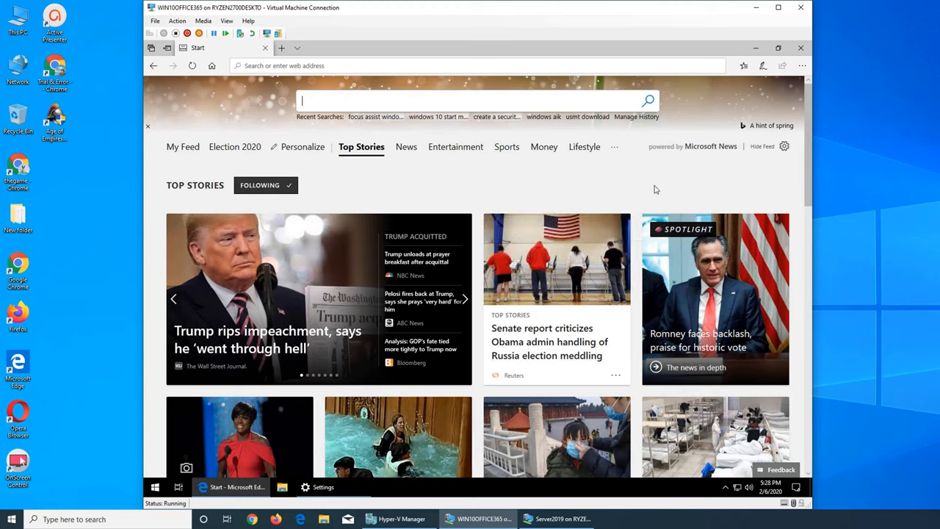
click(744, 66)
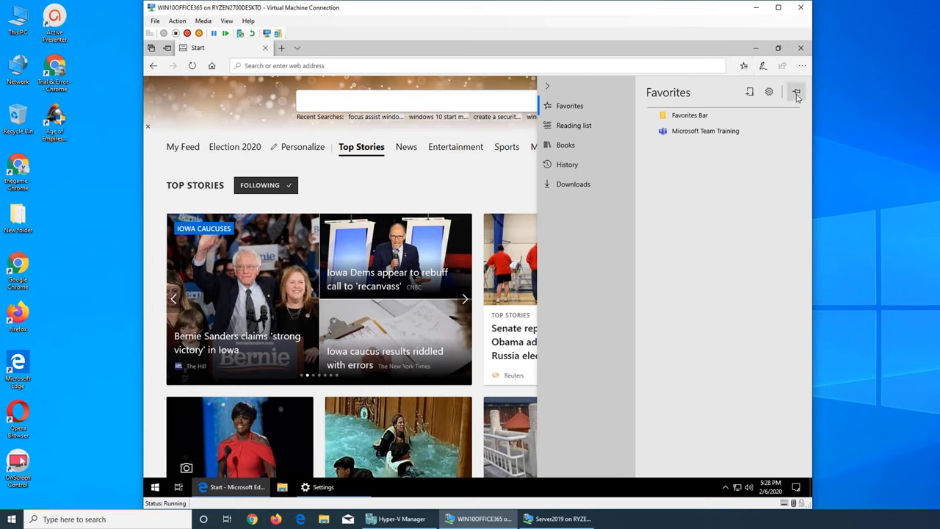
click(458, 165)
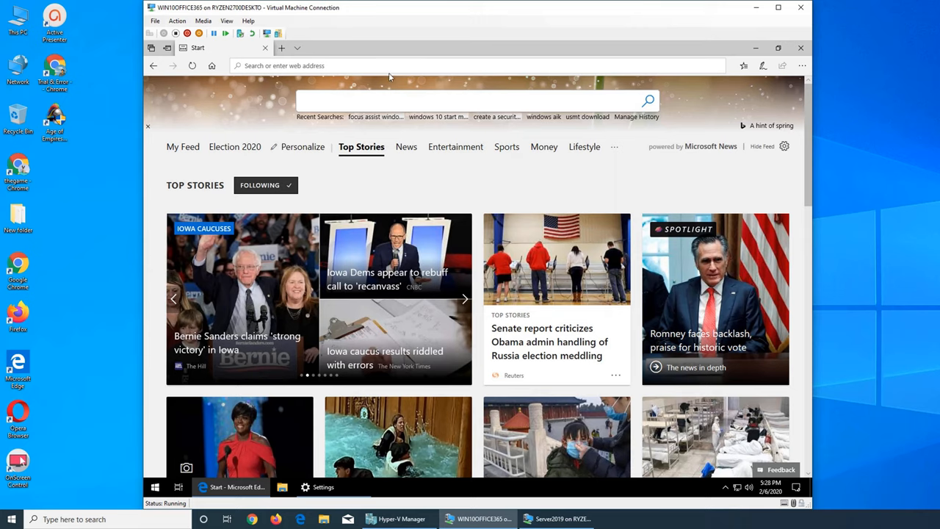
Add the open tabs to favourites, then delete the resulting 'Tabs from 2/6/2020' folder
right_click(236, 49)
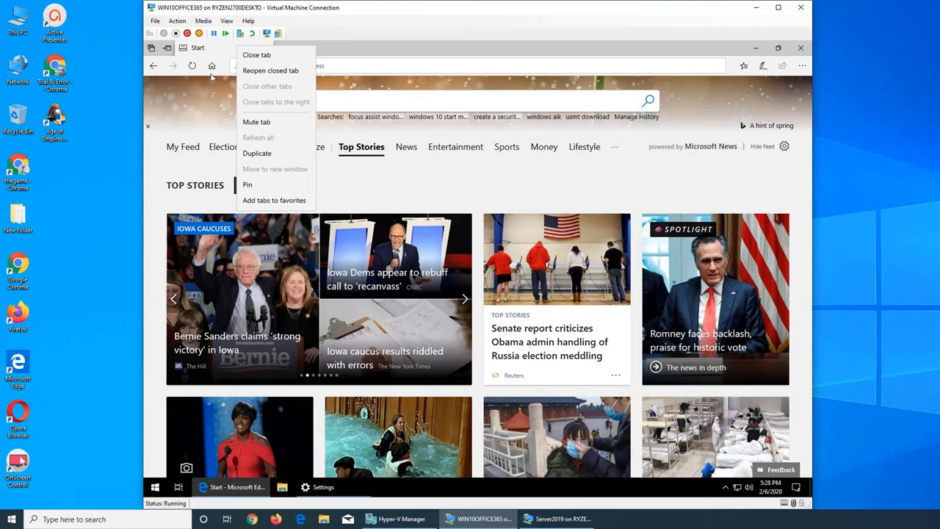
click(274, 200)
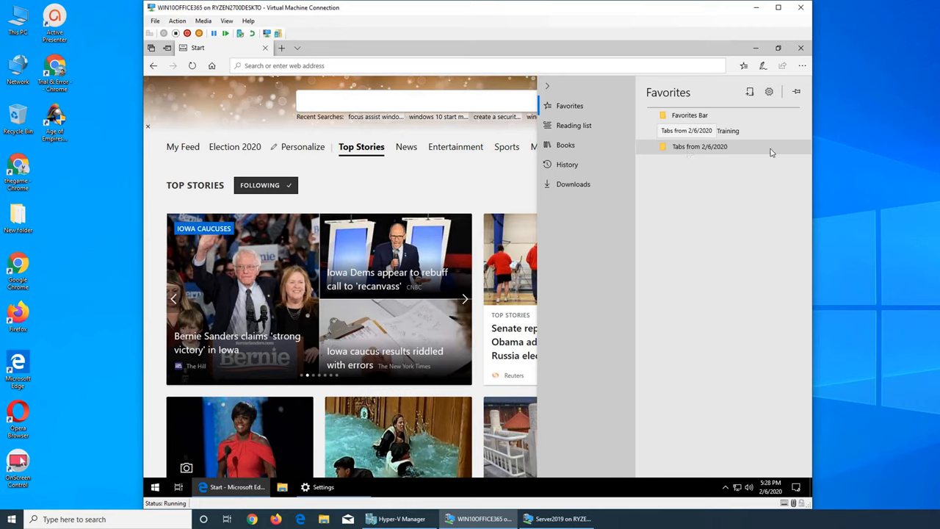
right_click(700, 147)
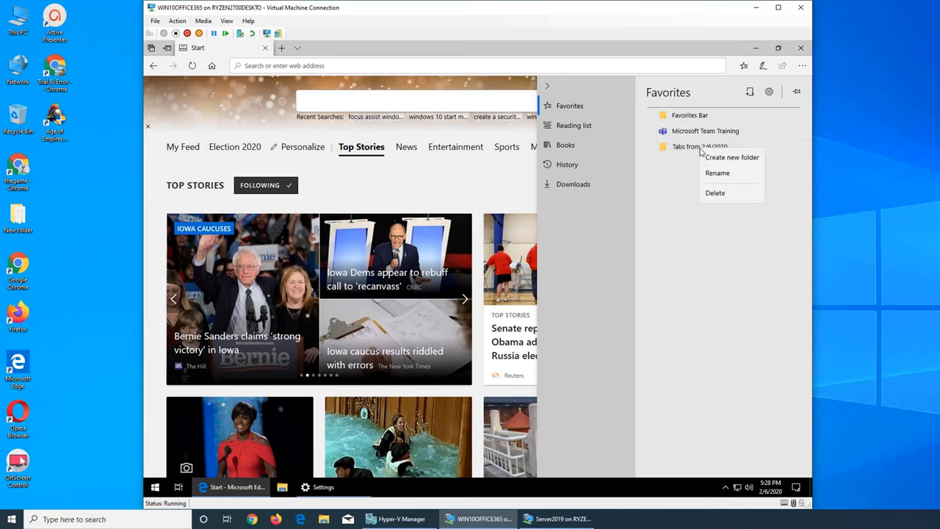
click(726, 194)
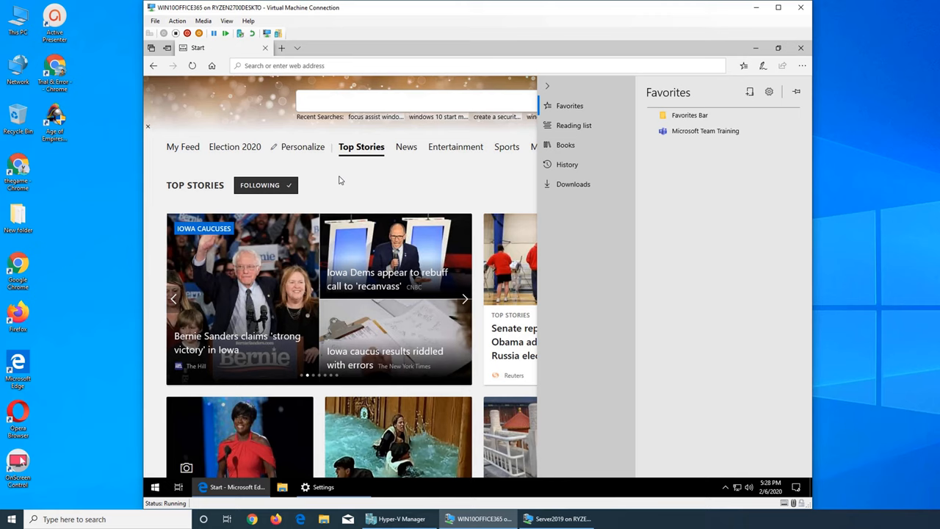
Close the favourites panel and load google.com from the address bar
click(293, 66)
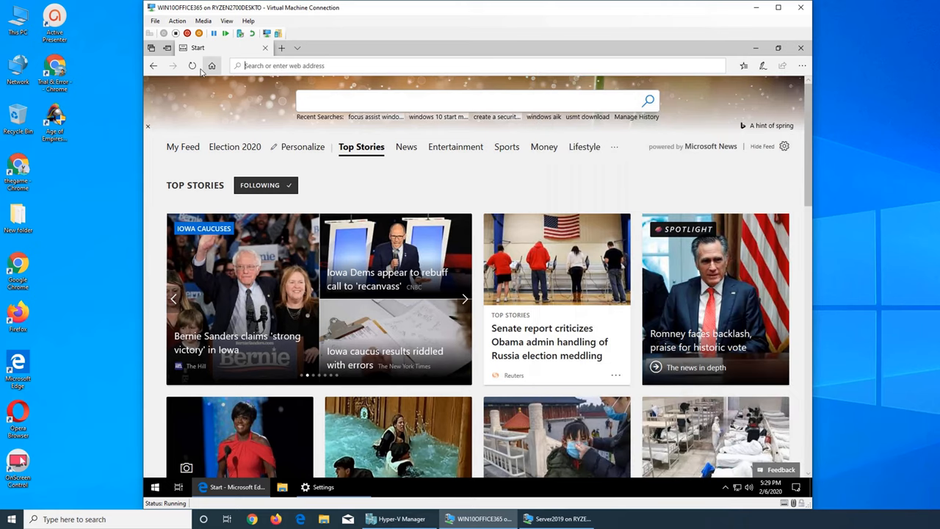
click(457, 147)
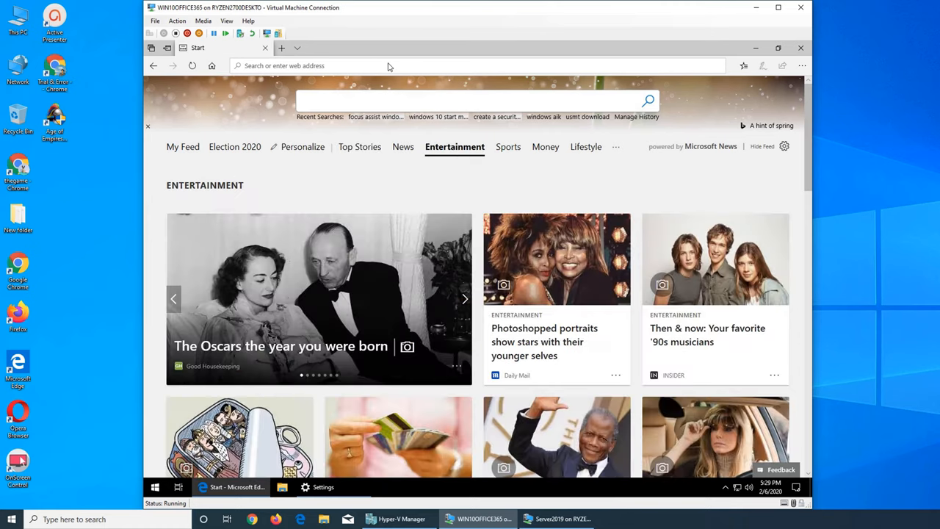
text(google.com/)
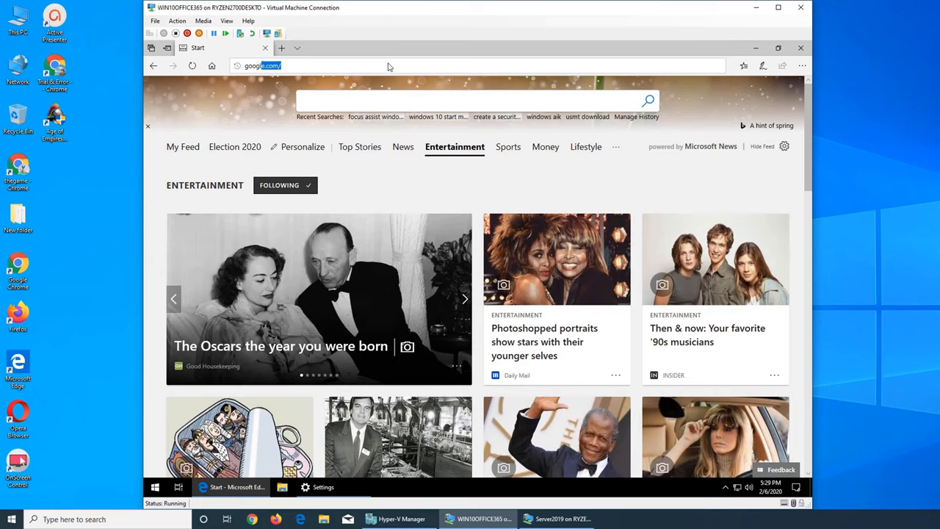
key(Return)
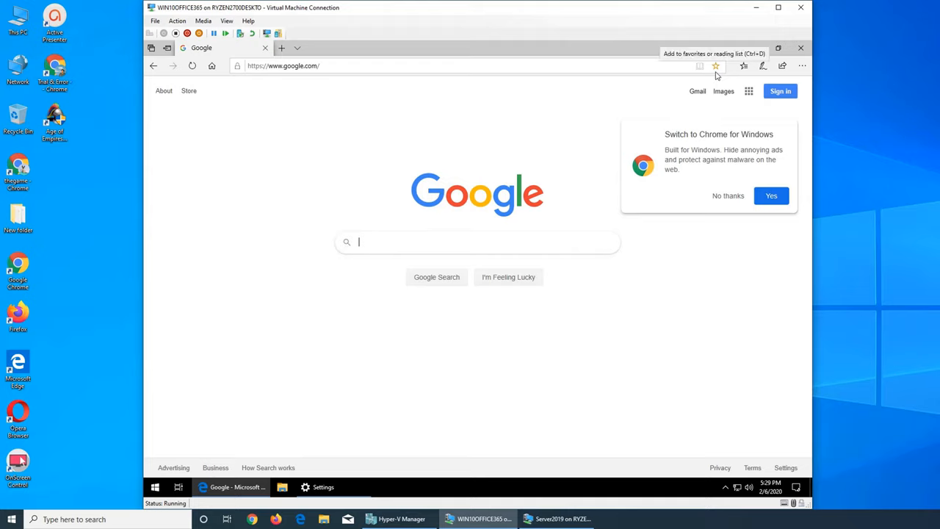
Save the Google page as a favourite and check it in the favourites list
click(716, 66)
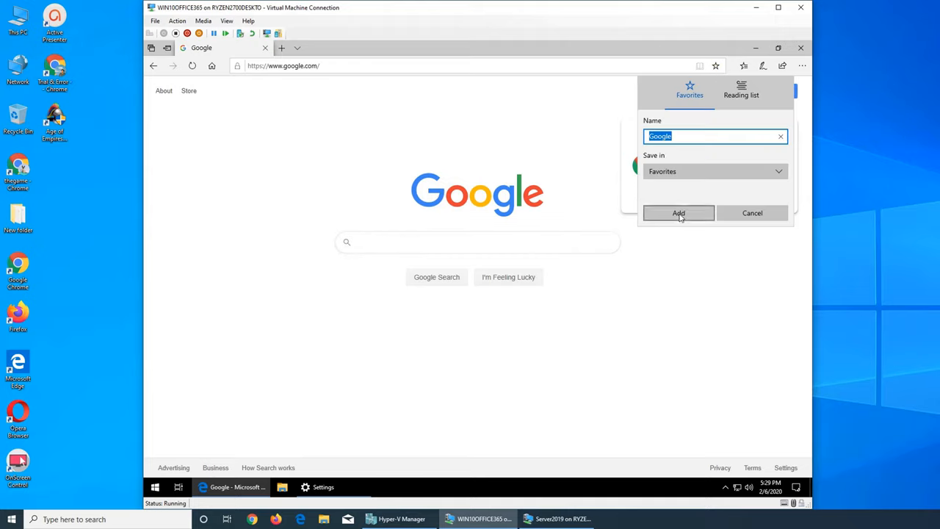
click(679, 215)
click(743, 65)
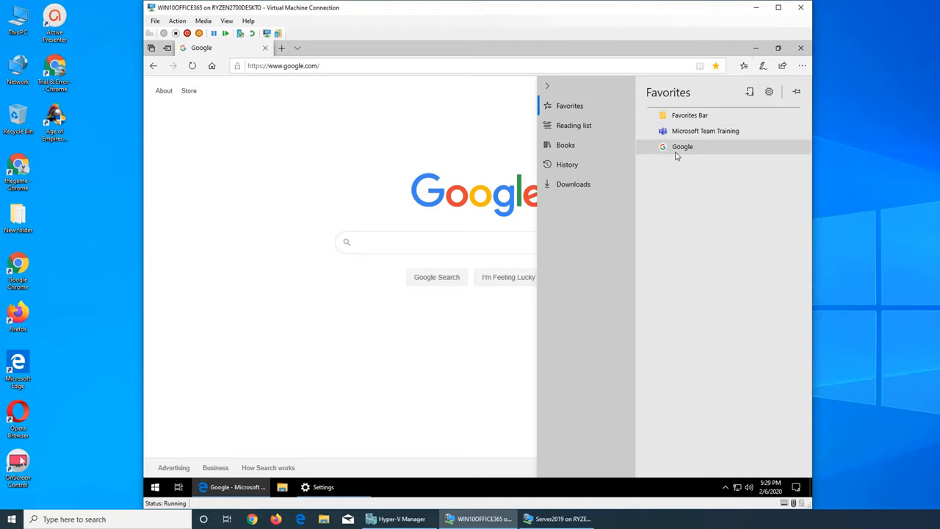
Glance at the reading list, then bring up Microsoft Edge help in a new tab with F1
click(802, 68)
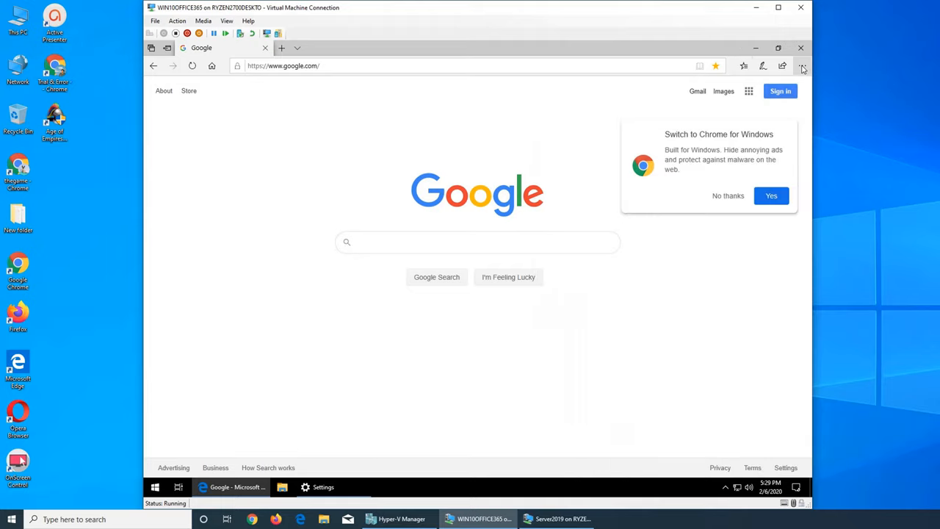
click(803, 68)
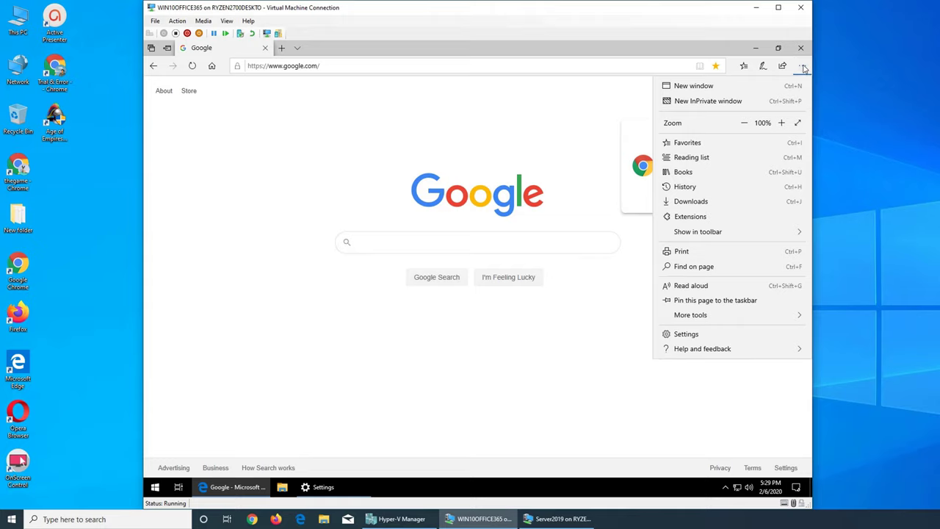
click(722, 160)
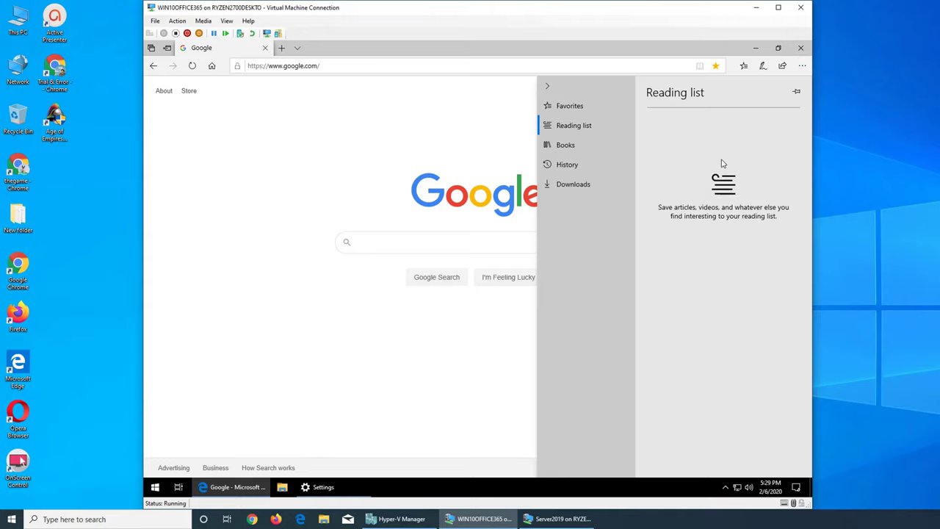
click(441, 139)
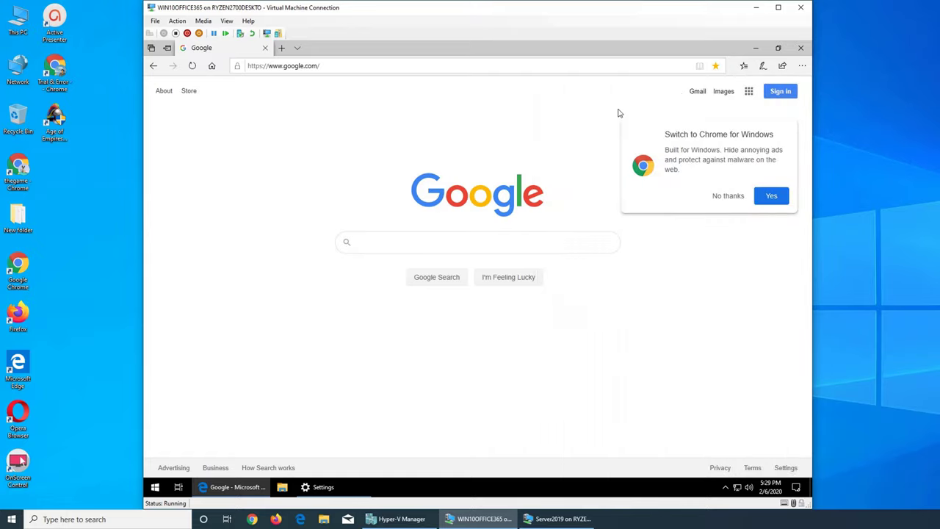
click(342, 66)
key(F1)
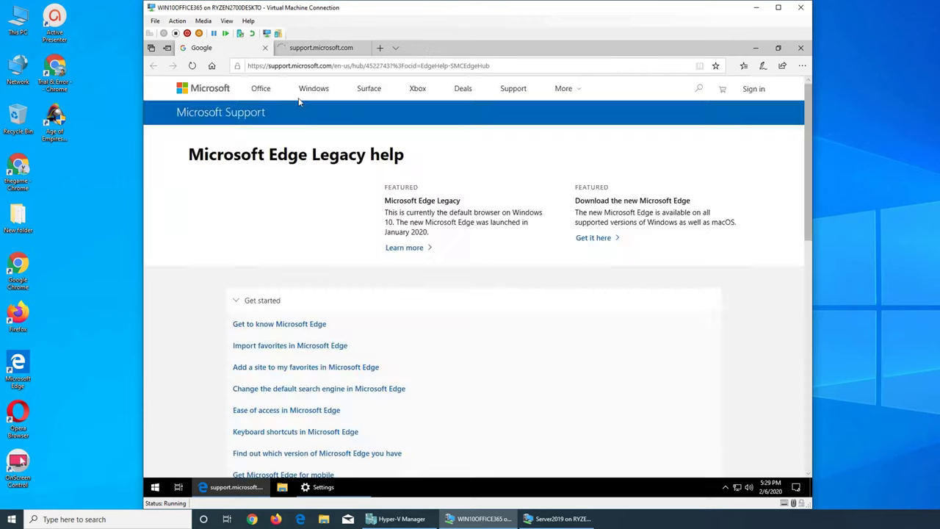
Back in the Google tab, replace the address and load yahoo.com
click(201, 48)
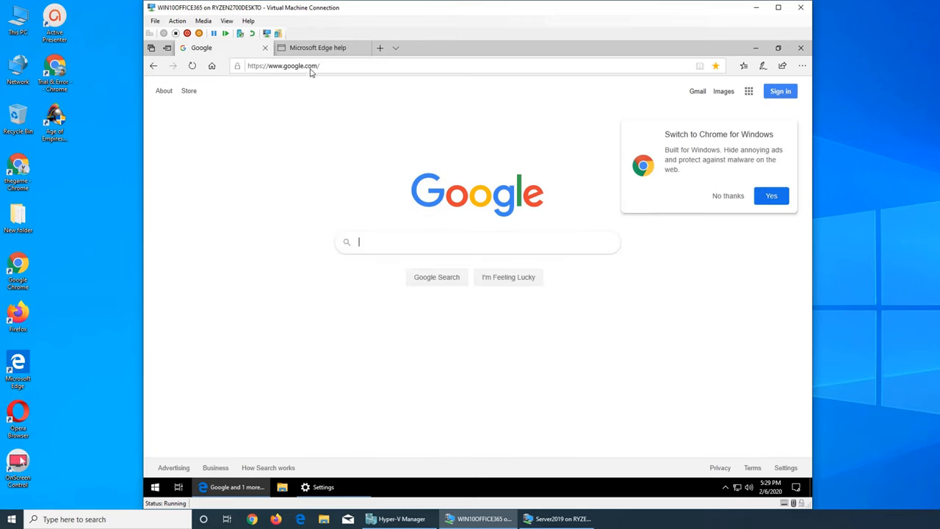
click(312, 66)
text(ya)
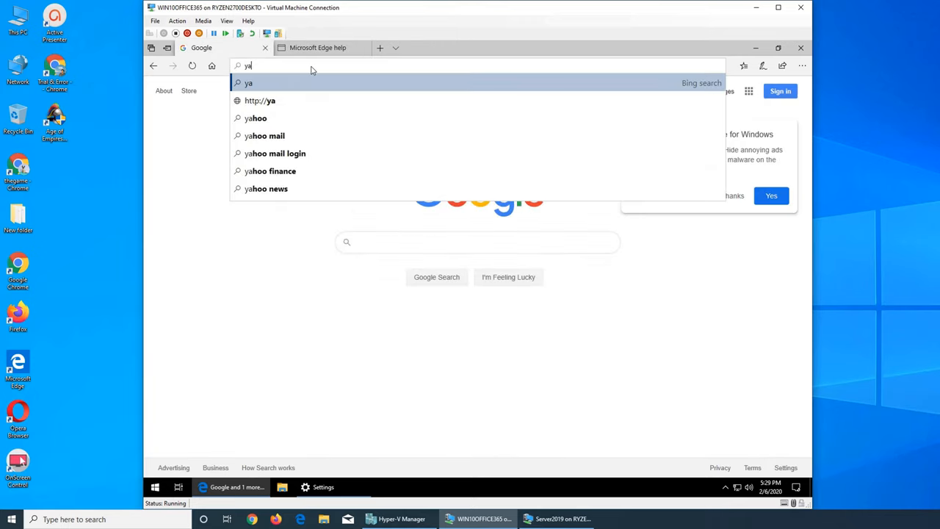
text(hoo)
key(ctrl+Return)
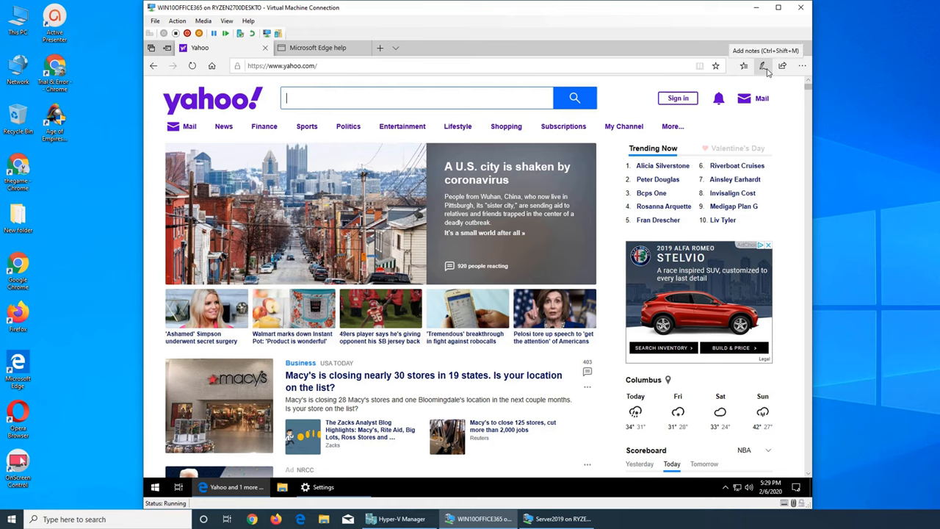
mouse_move(799, 69)
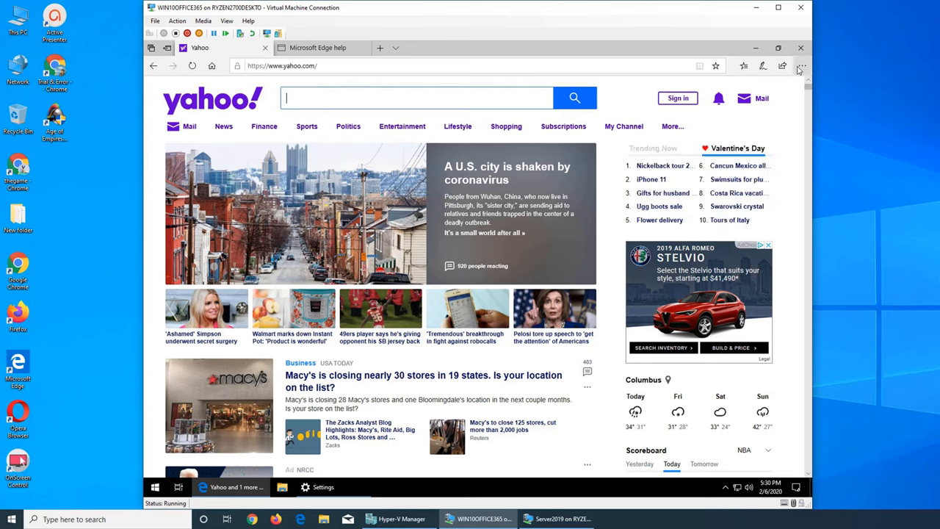
Enter web note mode on Yahoo and save the page to the reading list as Web Notes - Yahoo
click(802, 66)
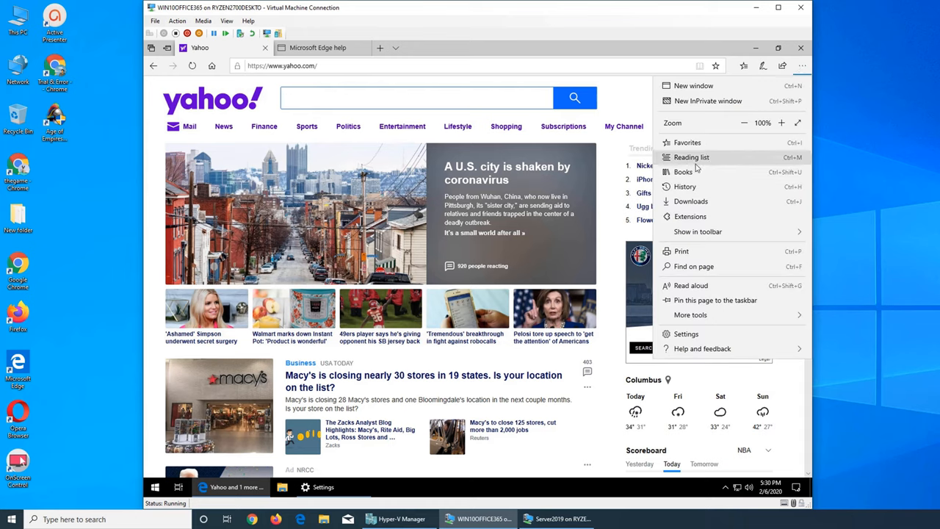
click(630, 94)
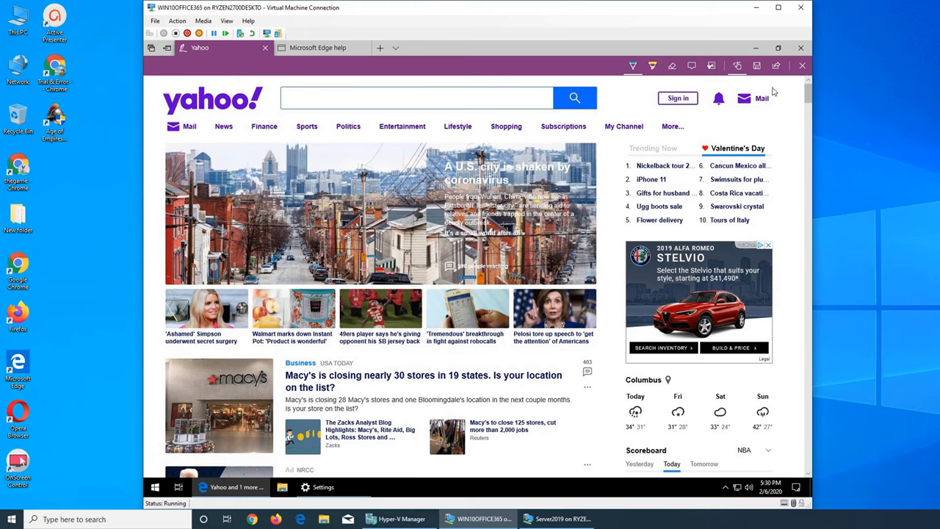
click(757, 66)
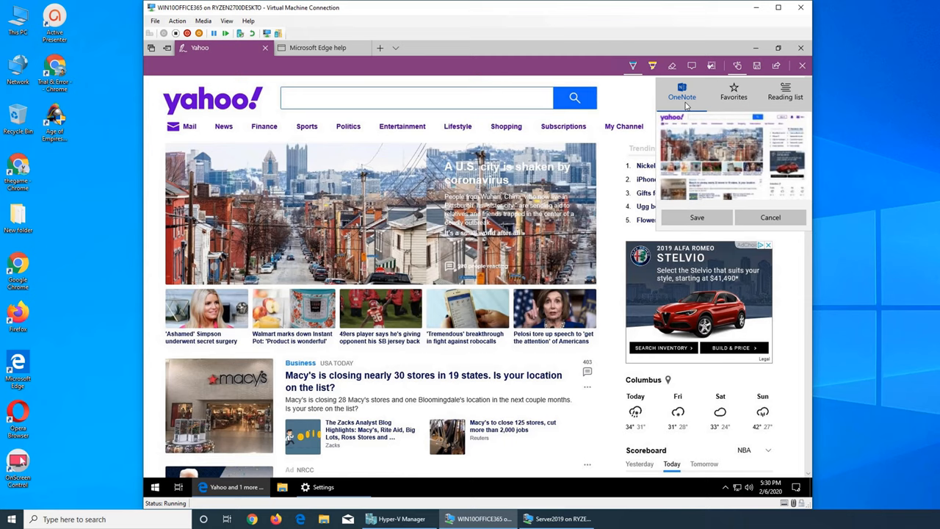
click(785, 93)
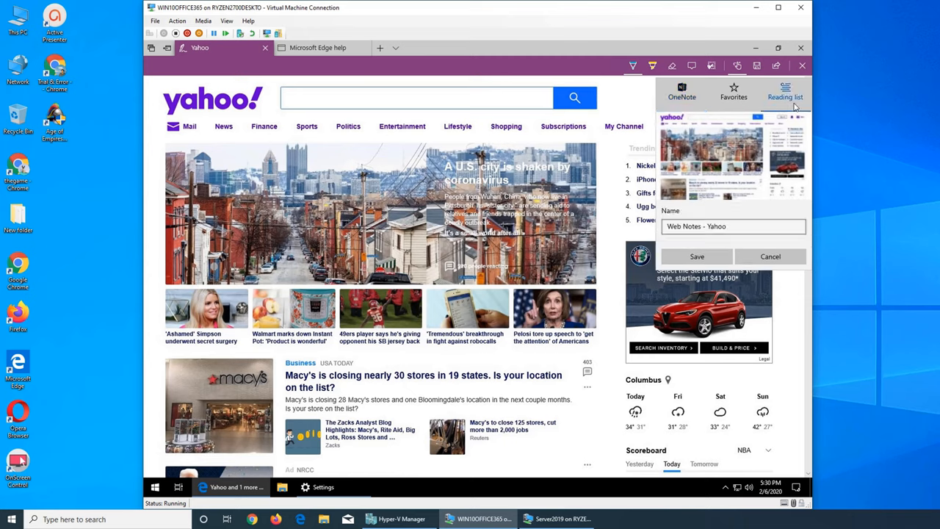
click(697, 257)
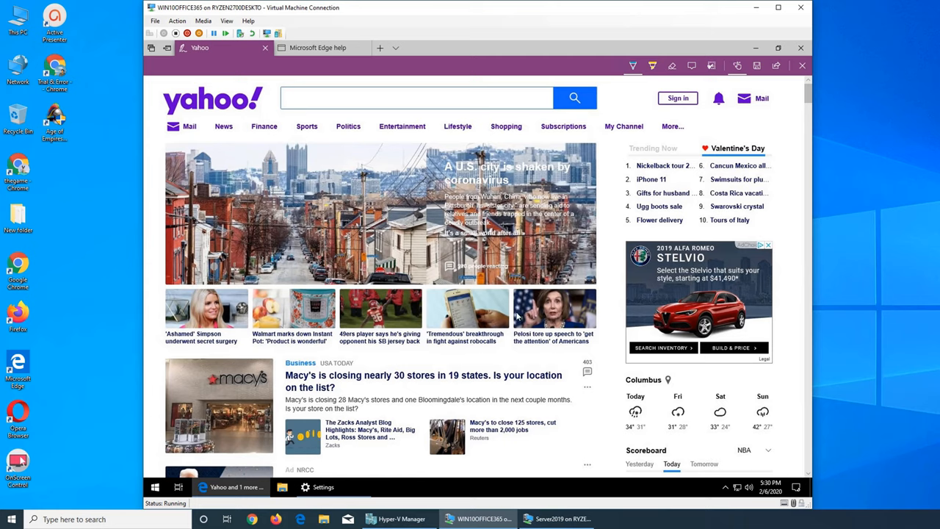
scroll(386, 357, down, 5)
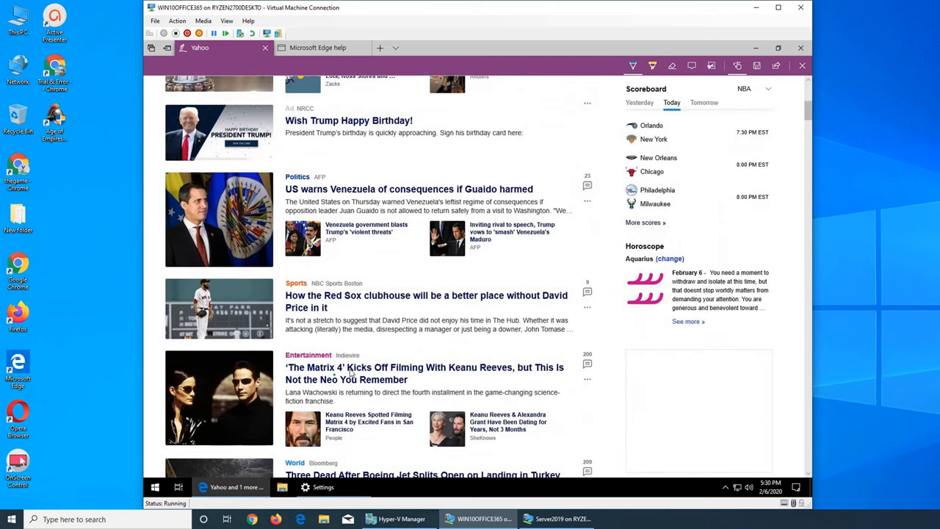
Ink a loop around the Red Sox and Matrix stories, save again to the reading list, and exit annotation
drag(384, 353, 373, 391)
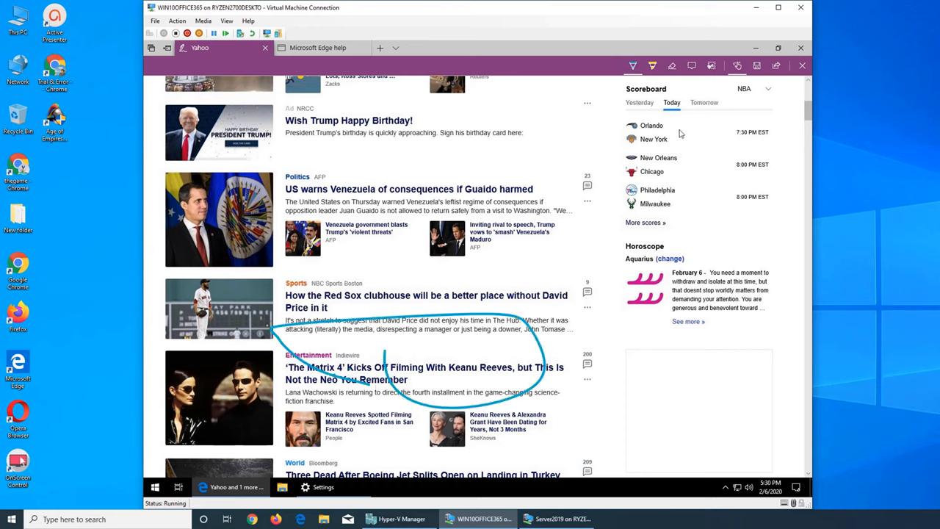
click(757, 66)
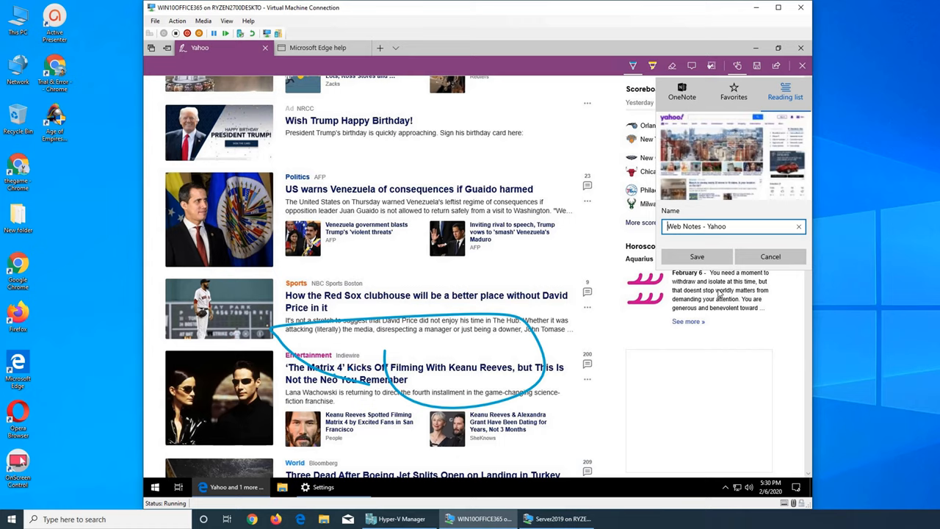
click(697, 256)
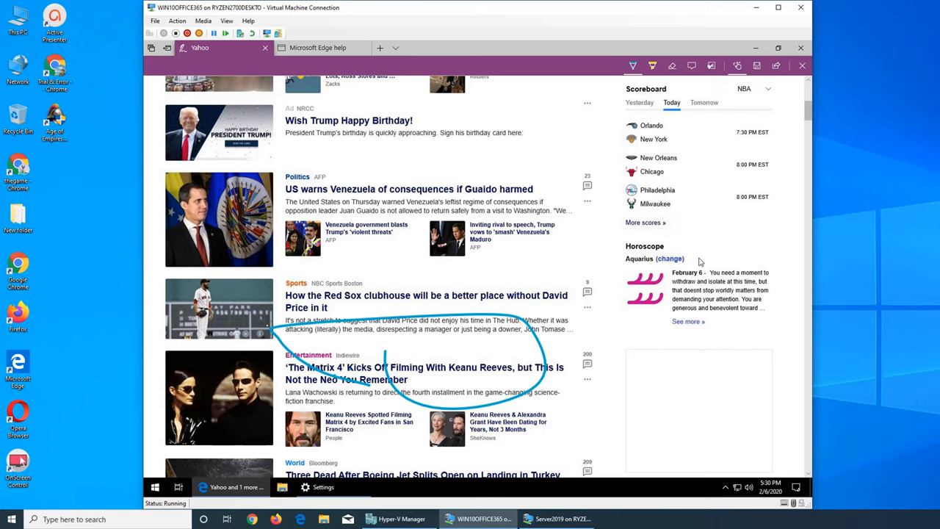
click(802, 66)
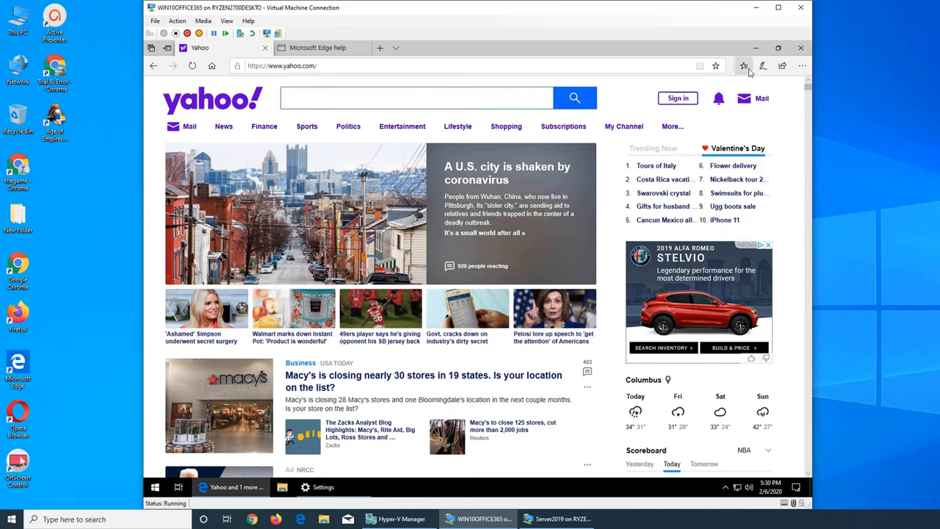
Reopen the saved Web Notes - Yahoo page from the reading list
click(803, 66)
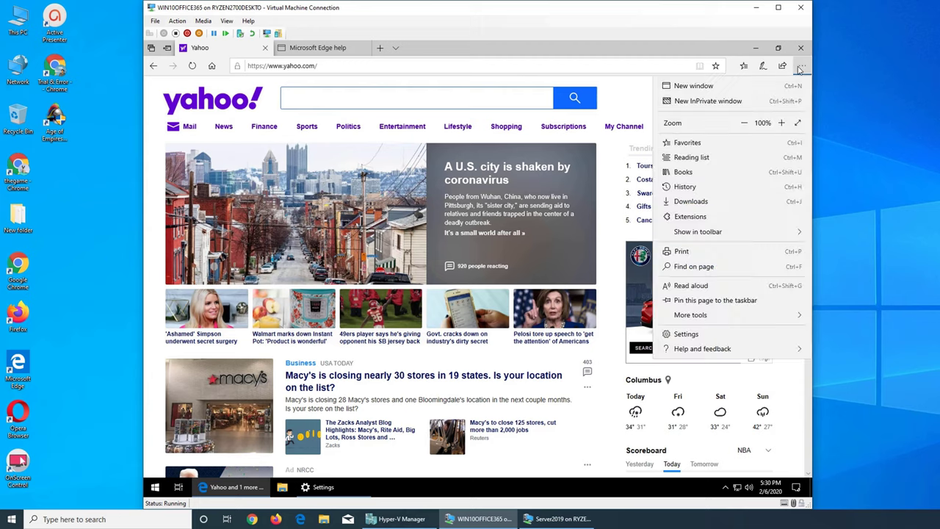
click(710, 158)
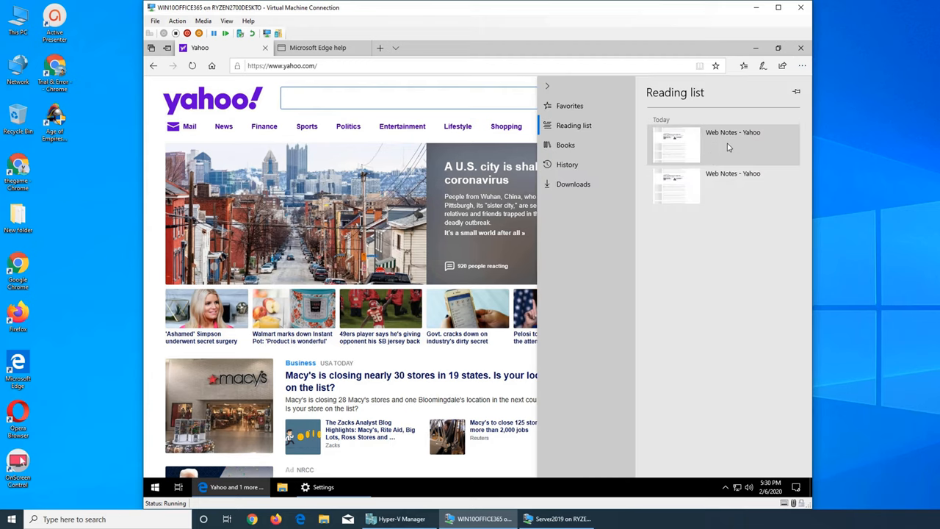
click(729, 147)
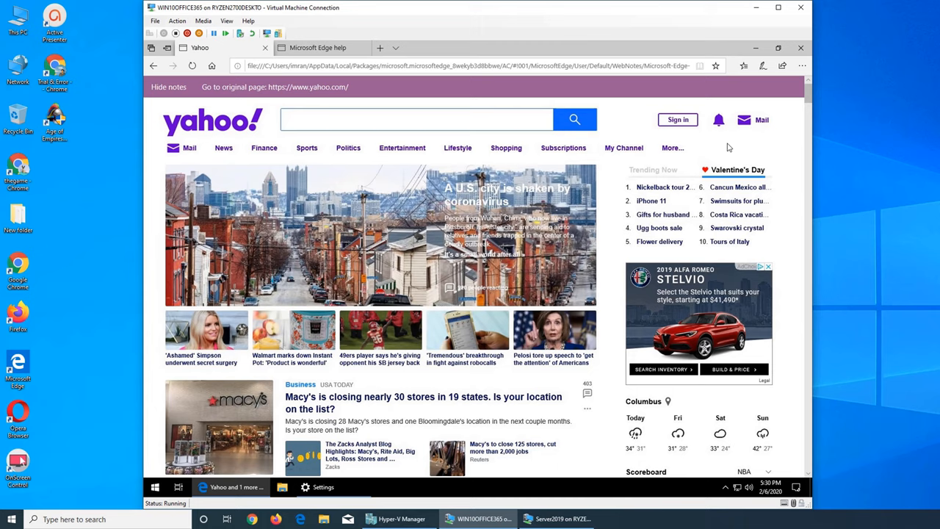
scroll(616, 324, down, 10)
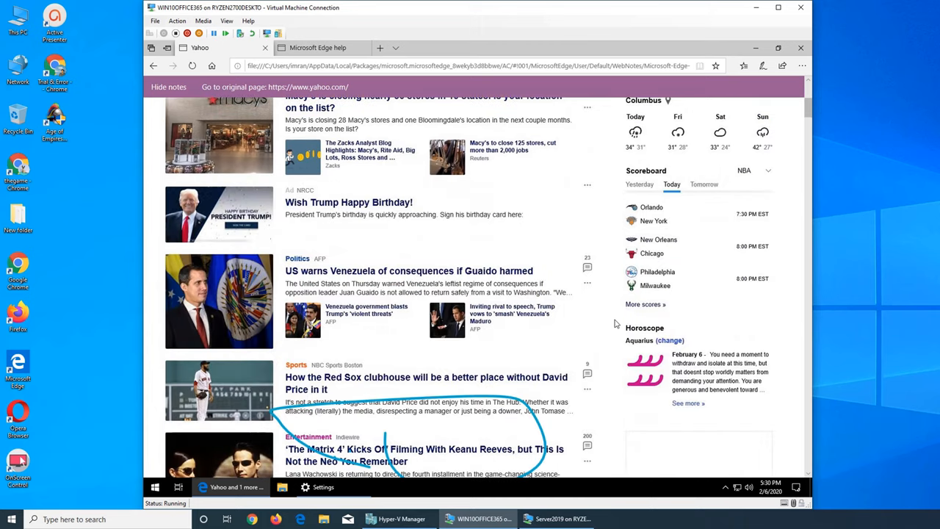
scroll(621, 316, down, 5)
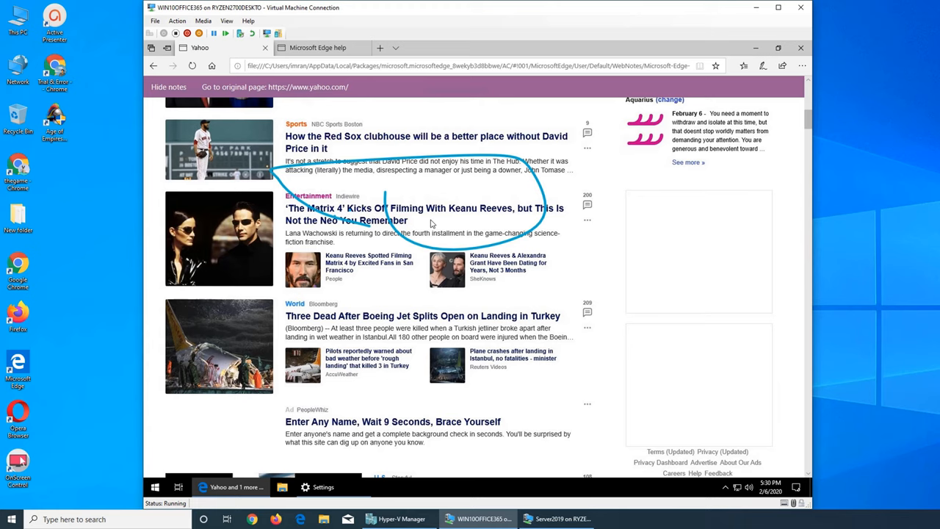
scroll(432, 224, up, 8)
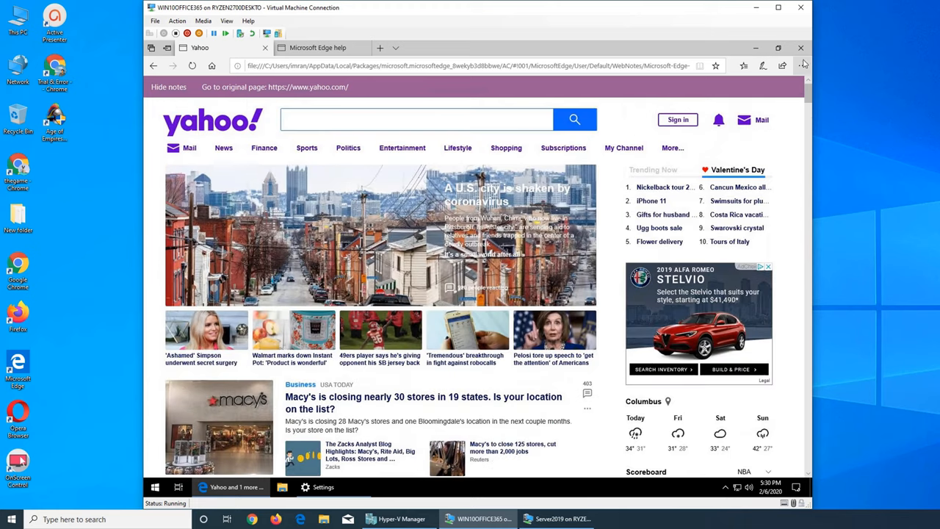
Look at the Books panel, dismiss its welcome card, close it and return to the main menu
click(802, 66)
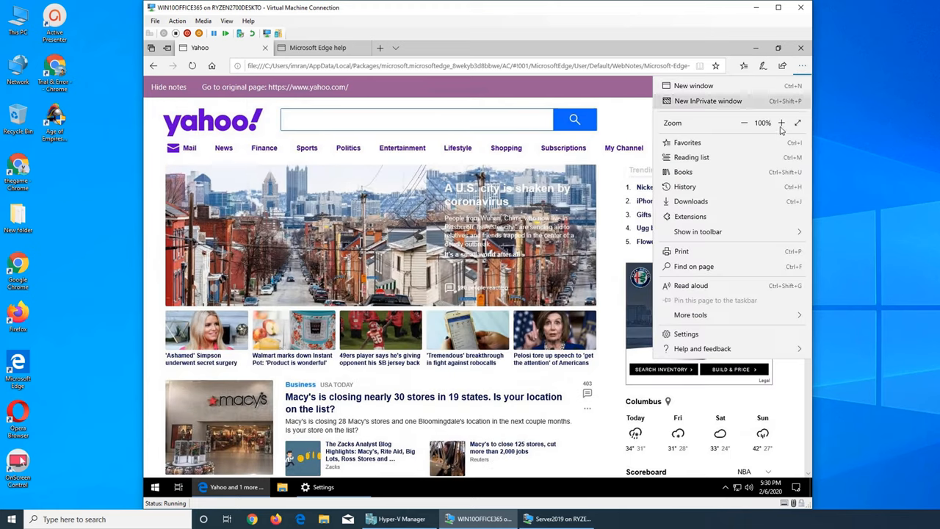
click(687, 175)
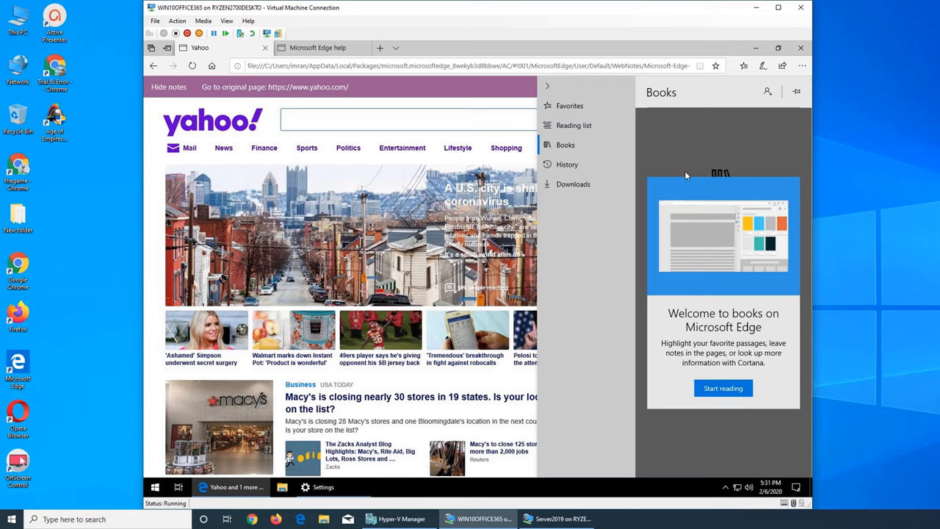
click(724, 388)
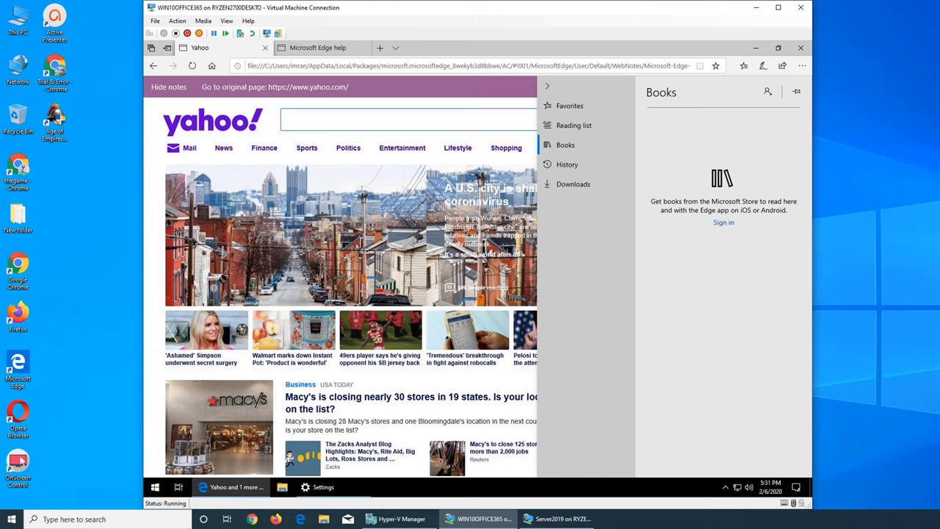
click(875, 293)
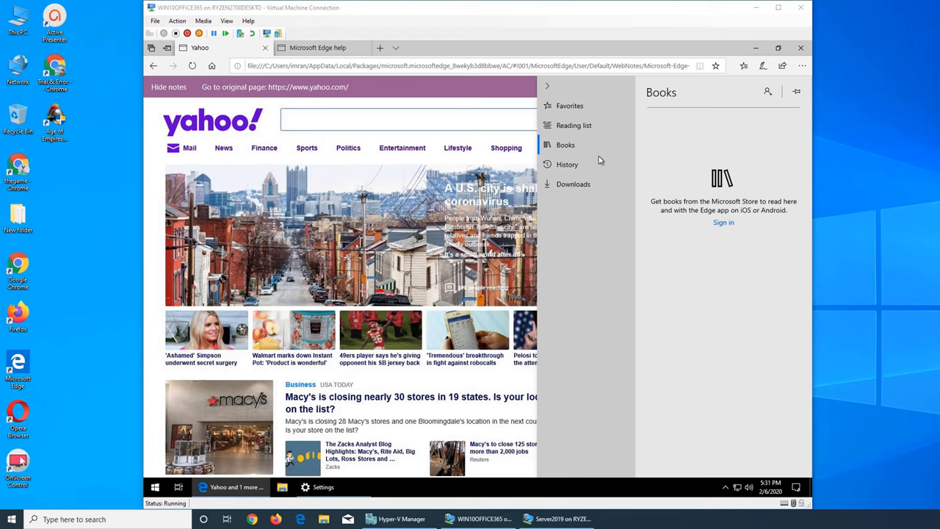
click(808, 76)
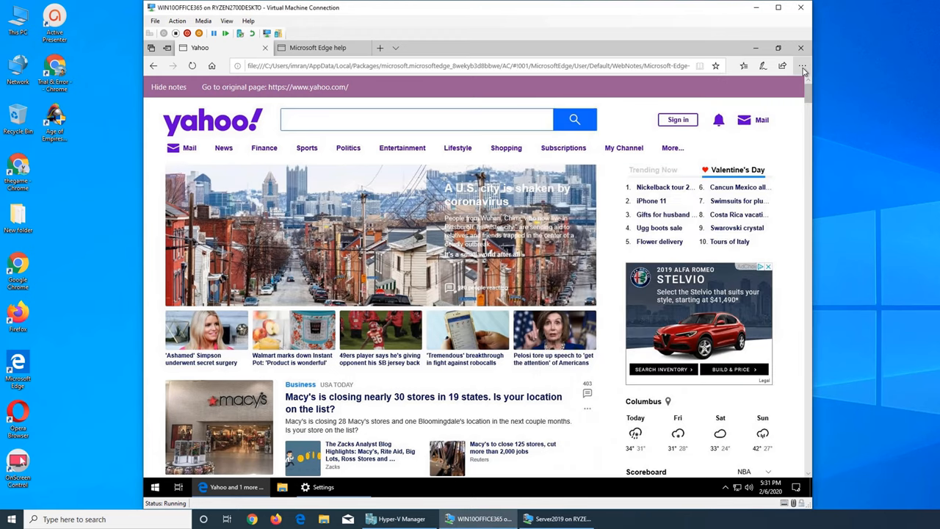
click(803, 67)
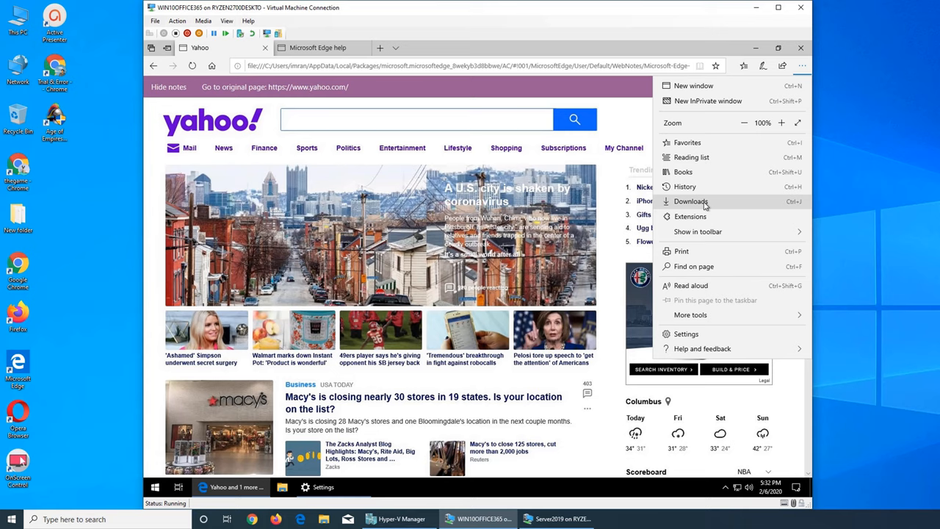
Review the downloads list and the Extensions panel, then return to the main menu's toolbar options
click(669, 201)
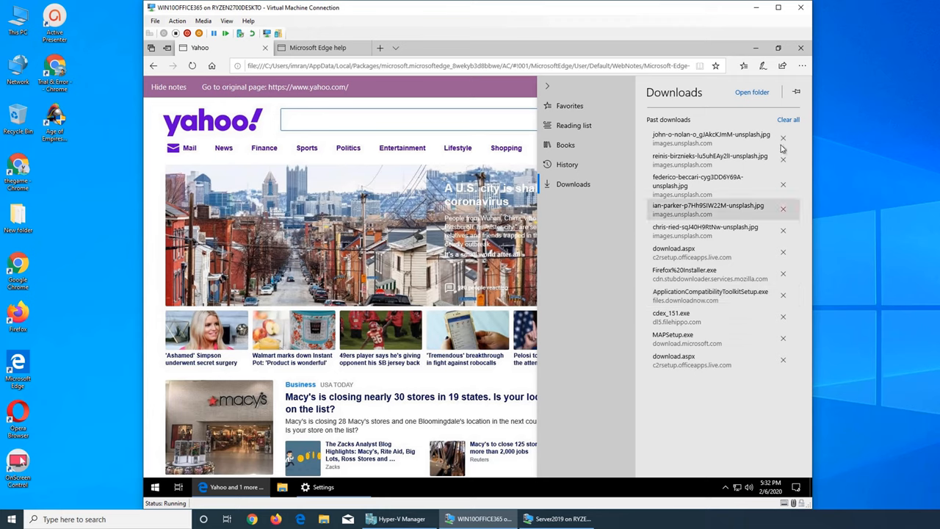
click(803, 68)
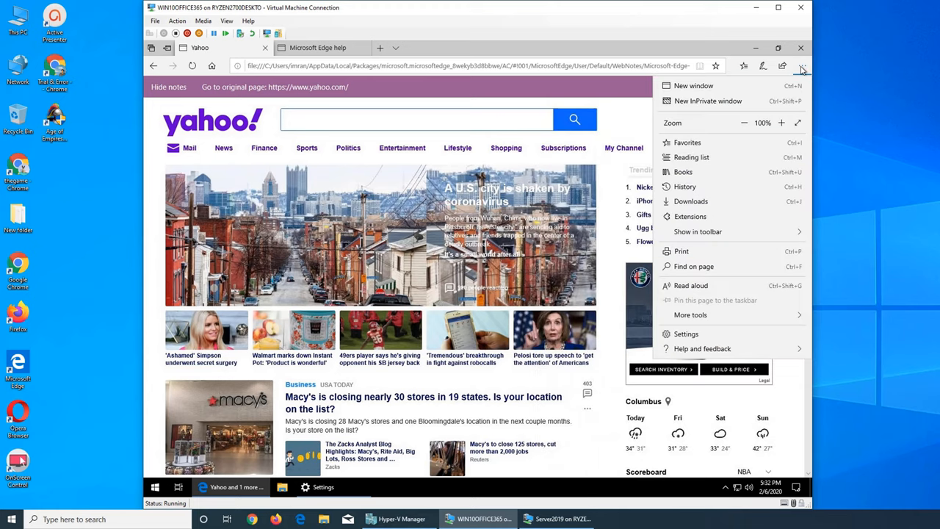
click(745, 214)
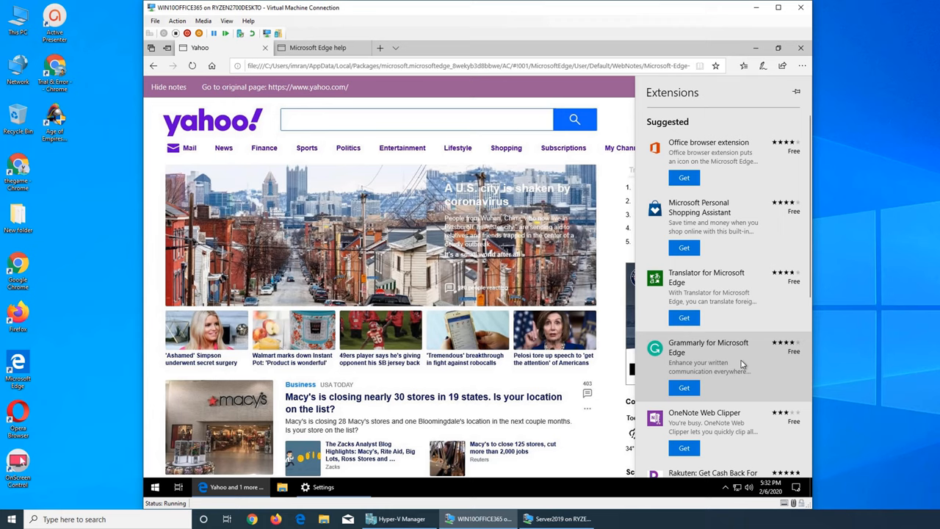
click(802, 66)
click(801, 66)
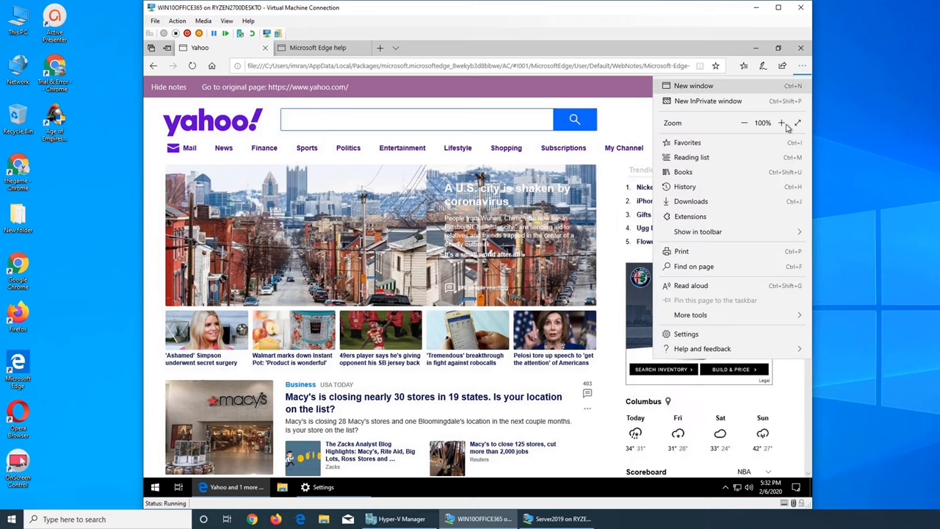
mouse_move(698, 231)
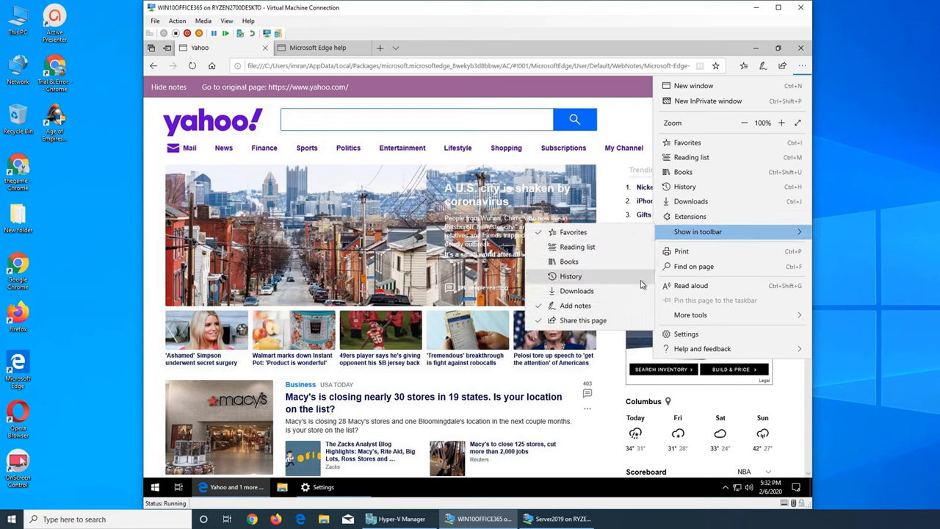
click(695, 254)
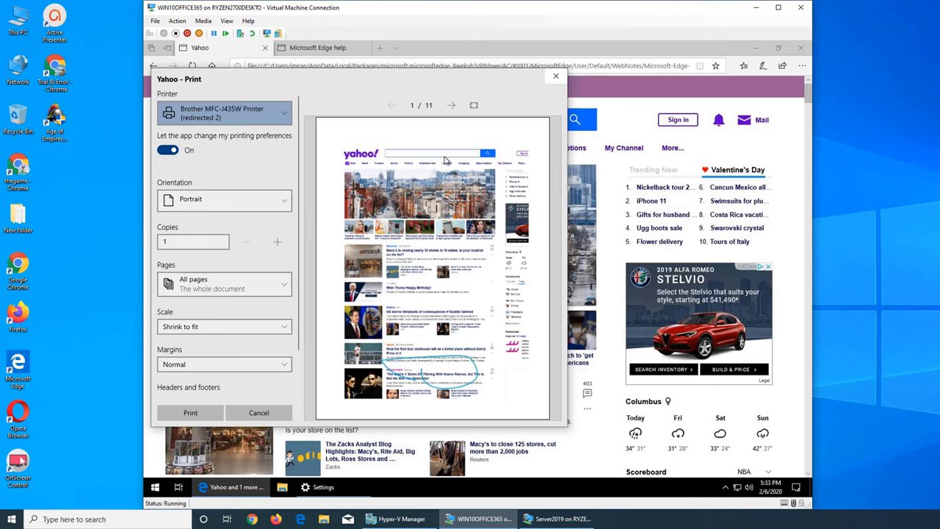
click(272, 115)
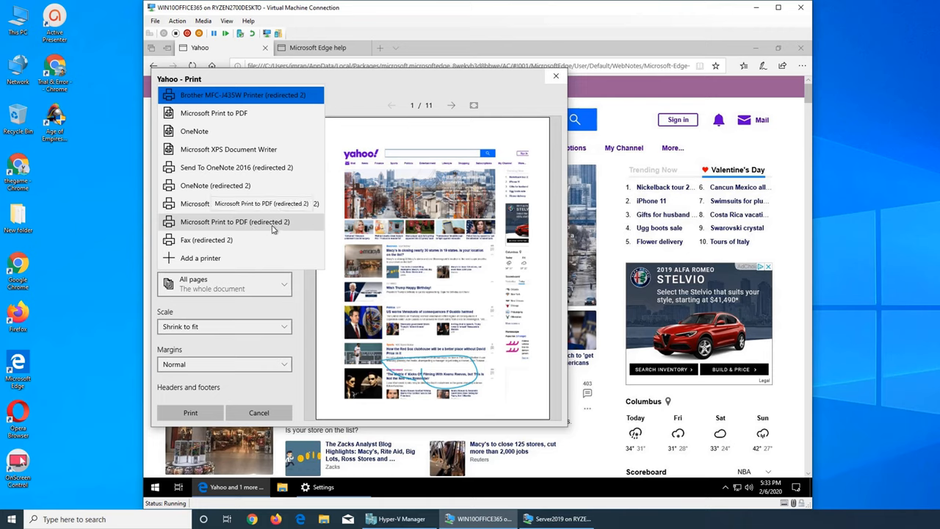
click(360, 108)
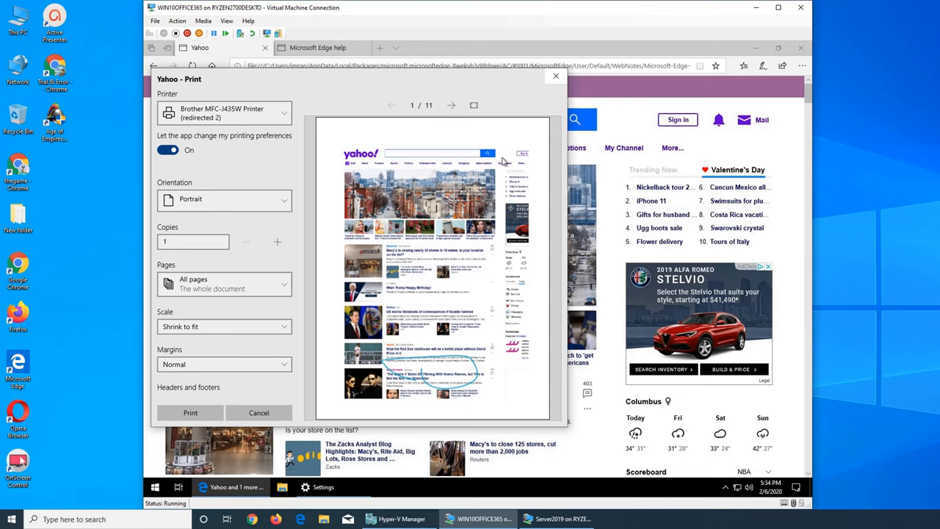
click(451, 105)
click(451, 106)
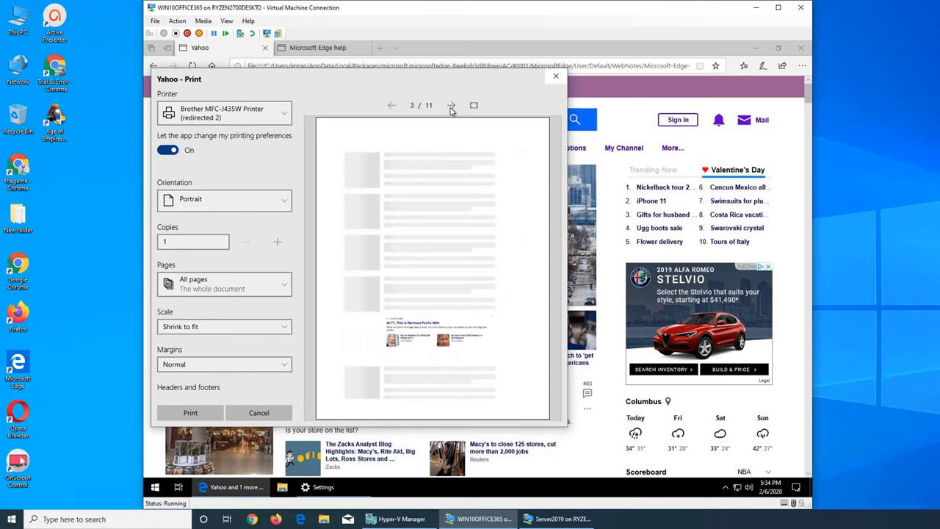
click(451, 105)
click(451, 106)
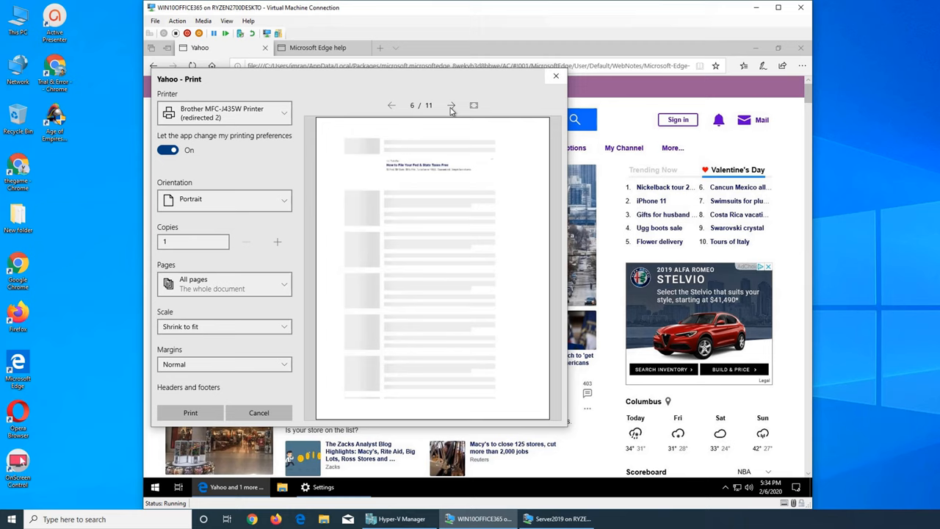
click(556, 76)
click(802, 65)
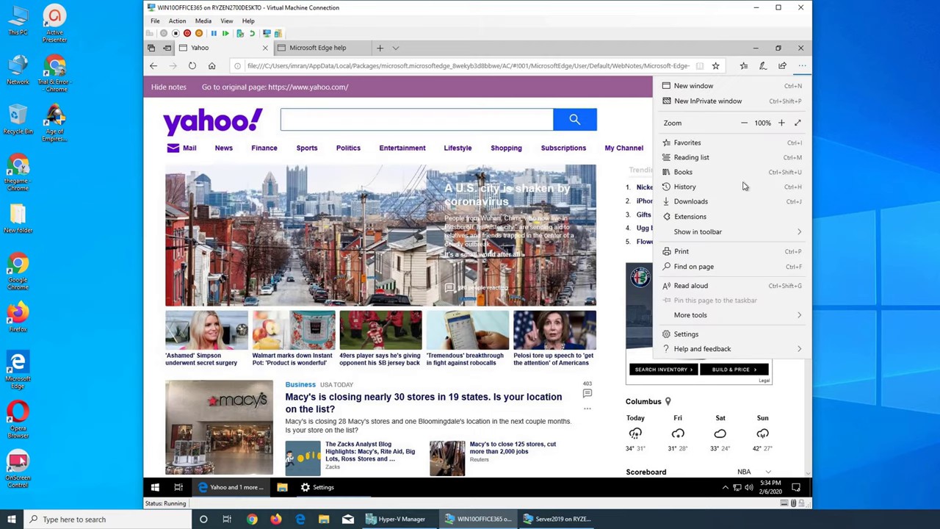
Try Find on page on the saved note, then load the live Yahoo site from the address bar
click(716, 266)
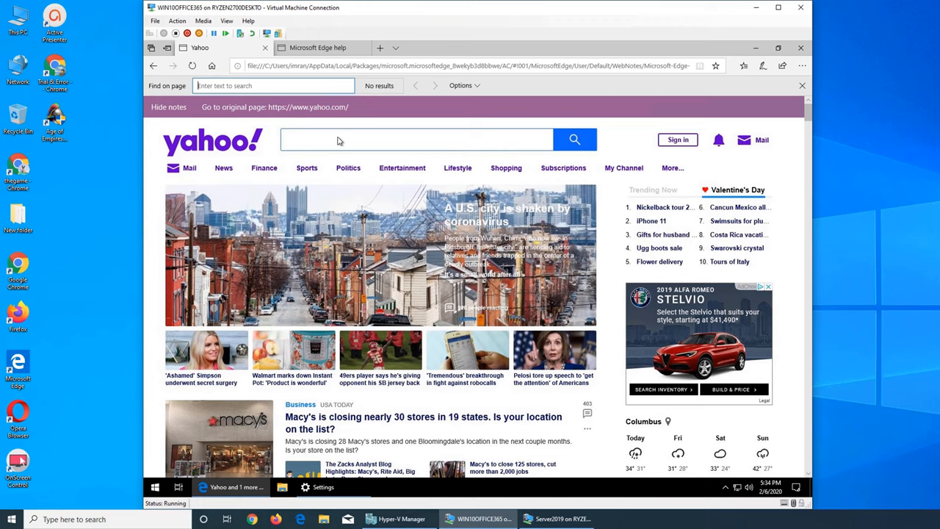
text(ugg)
click(678, 102)
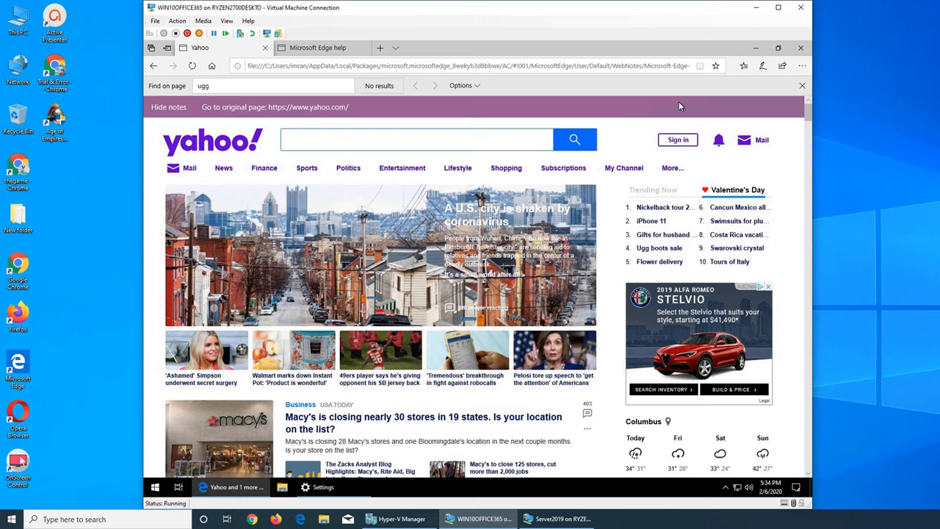
click(802, 85)
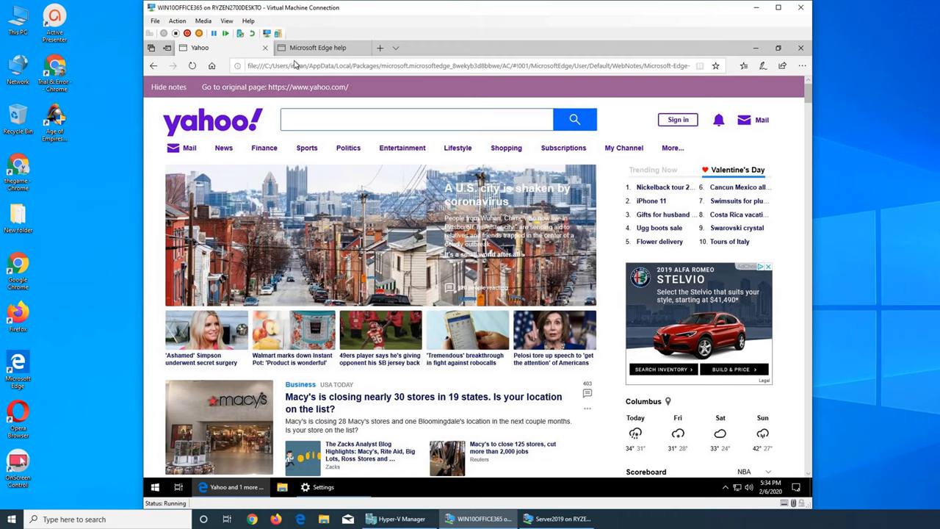
click(367, 65)
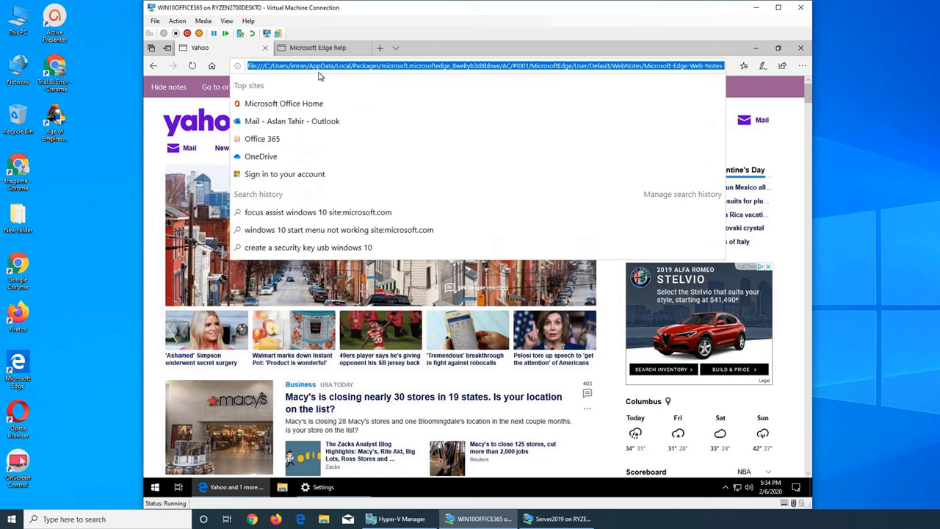
text(yahoo.com/)
key(Return)
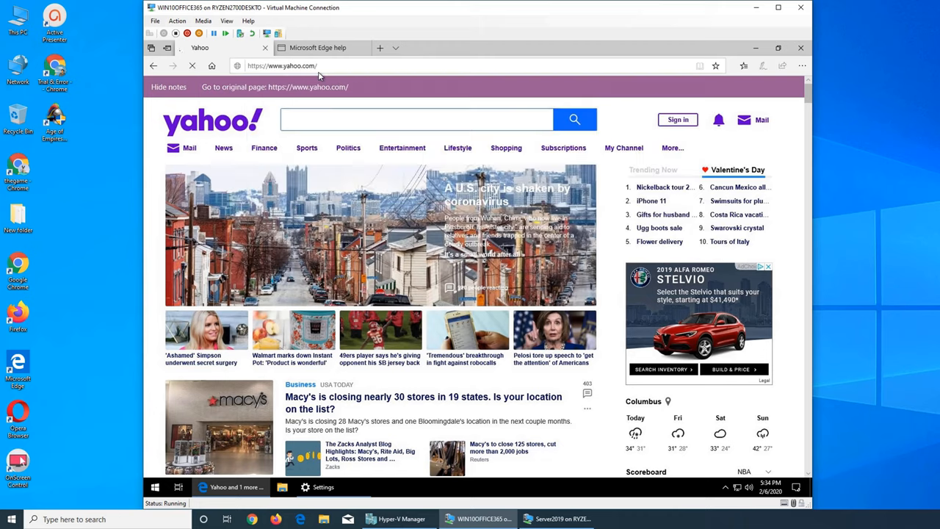
Search the live Yahoo page for 'ugg', view Trending Now, and return to the main menu
click(802, 65)
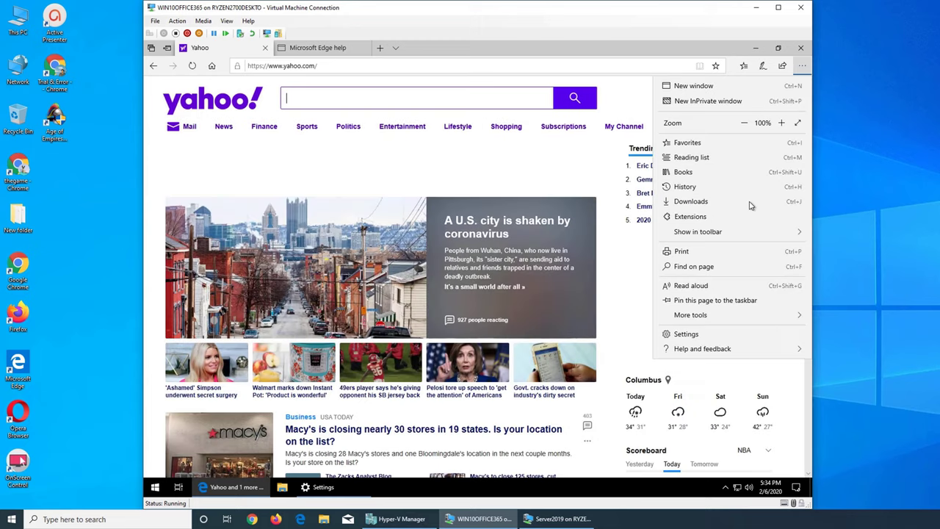
click(693, 267)
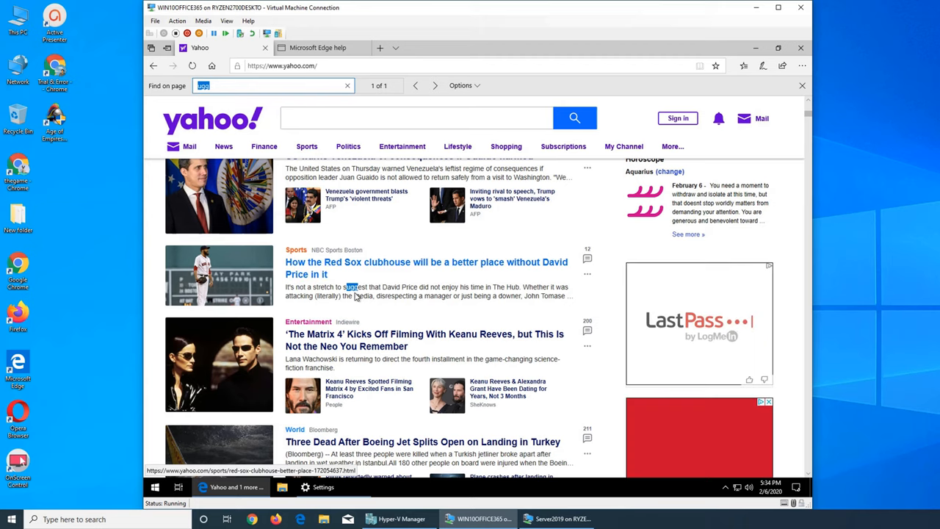
scroll(638, 218, up, 5)
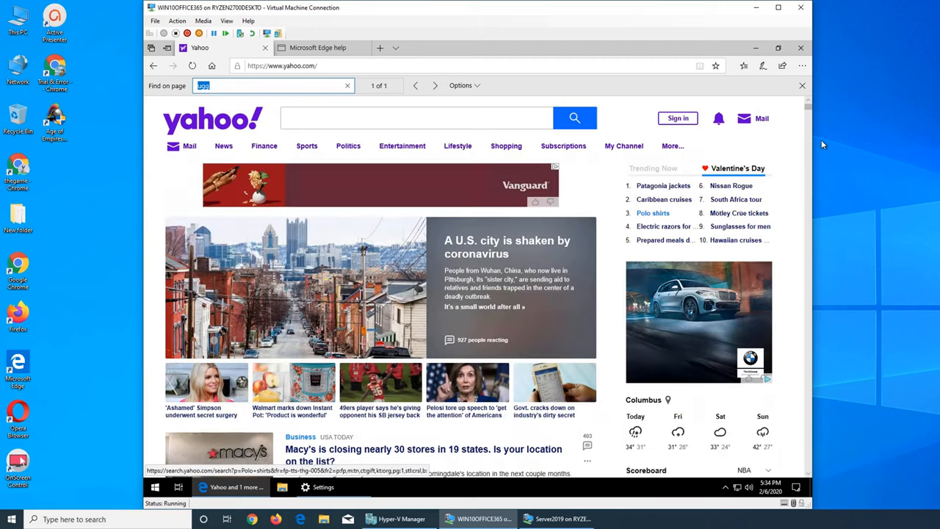
click(653, 255)
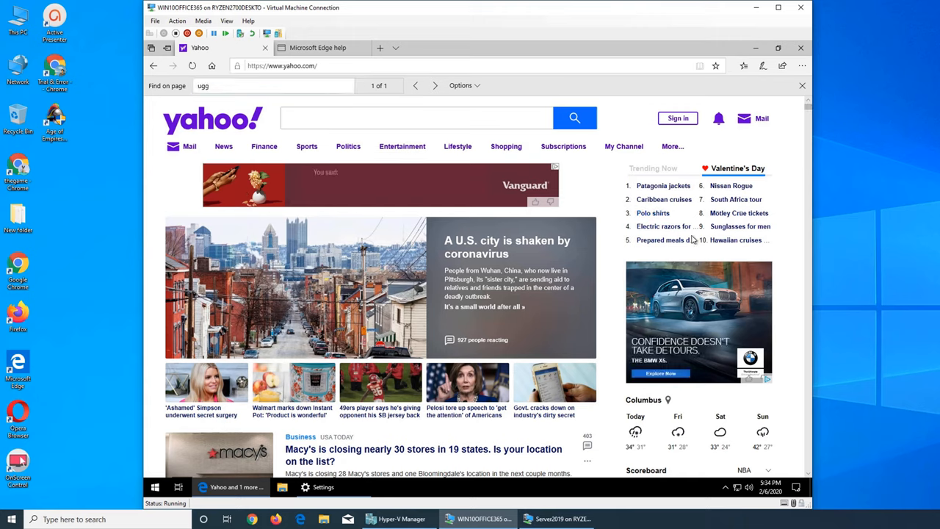
click(659, 169)
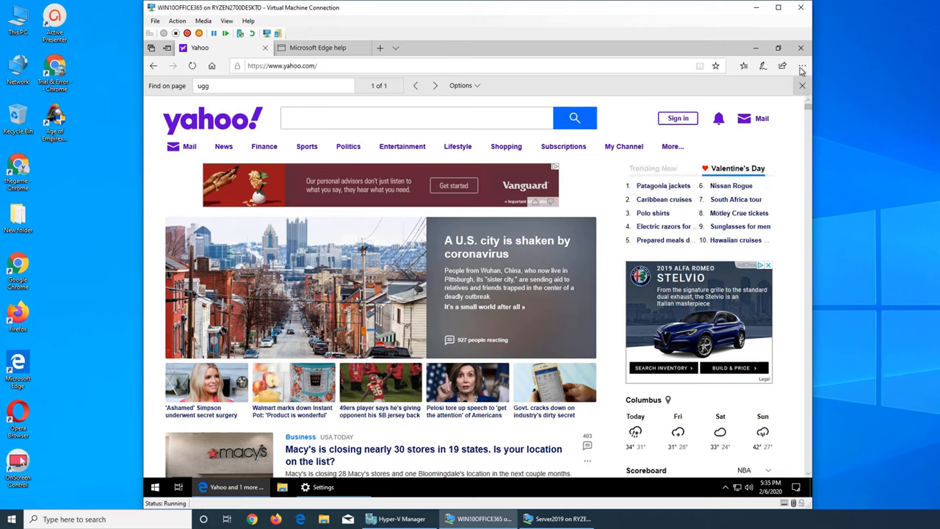
click(802, 69)
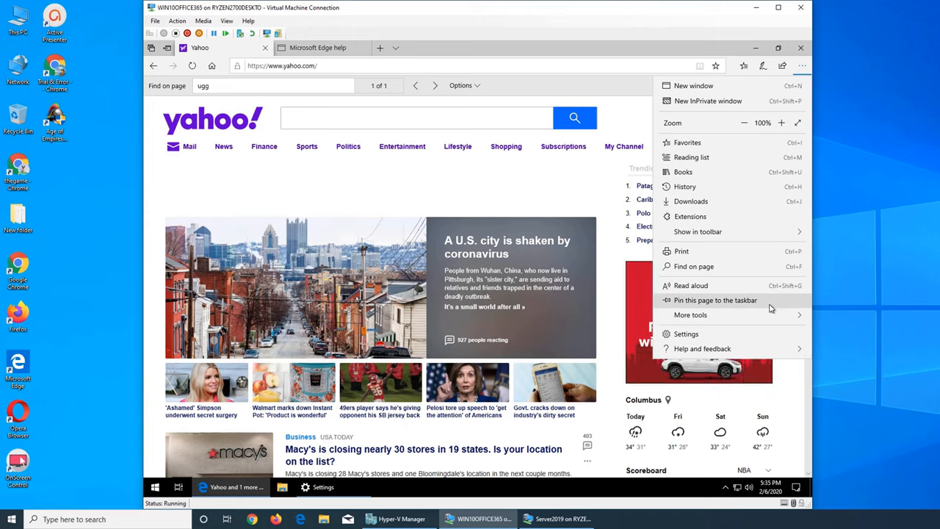
Start Read aloud on the Yahoo page and pause it partway through
click(725, 286)
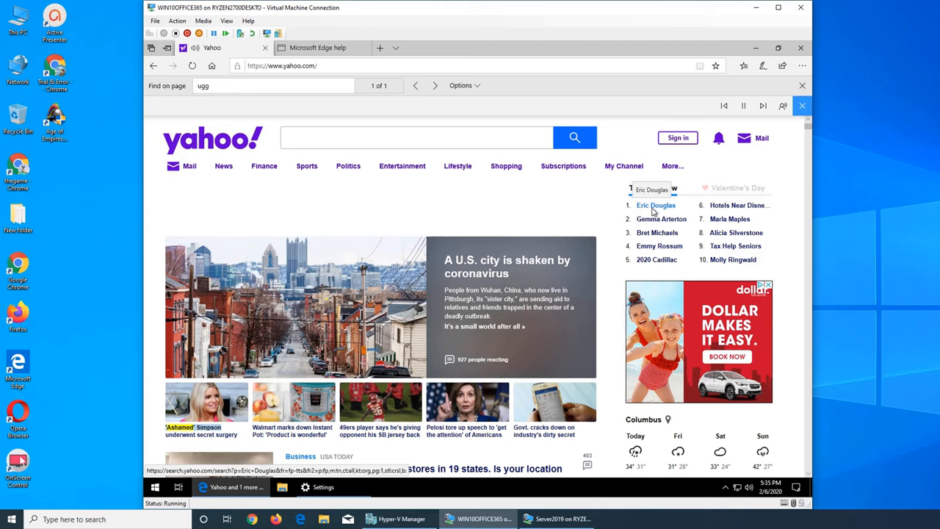
scroll(499, 158, down, 1)
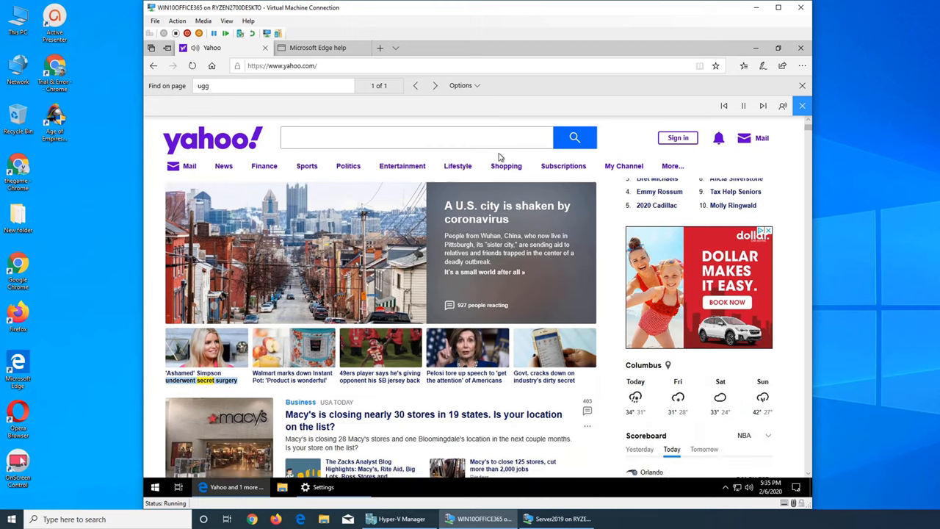
scroll(500, 220, down, 4)
scroll(367, 330, down, 1)
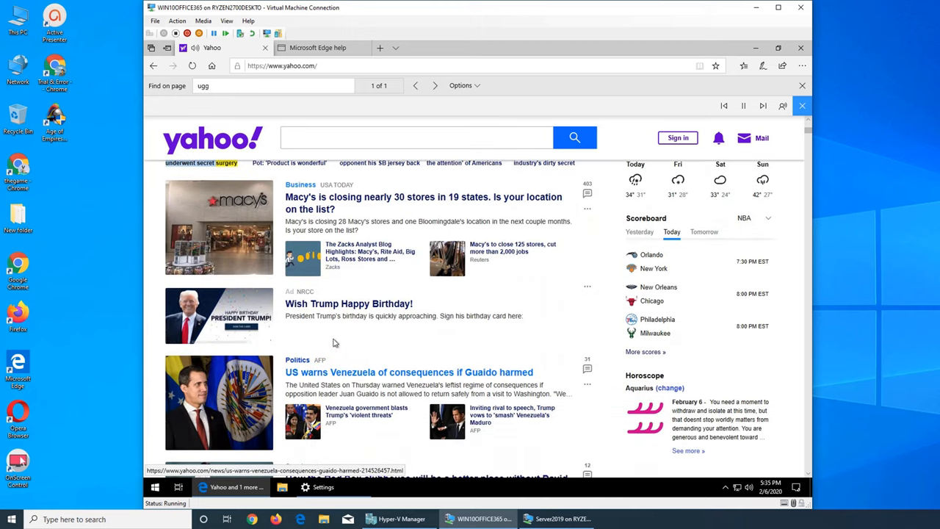
scroll(316, 323, up, 2)
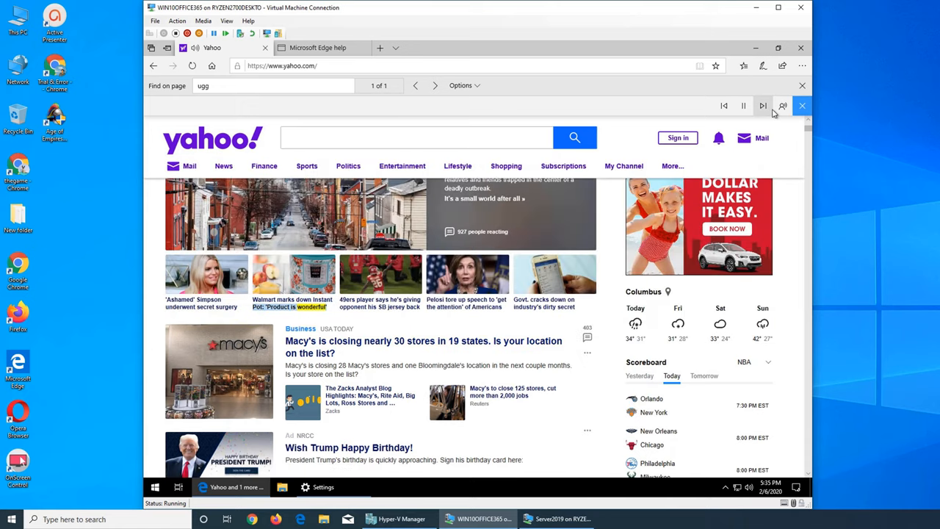
click(743, 105)
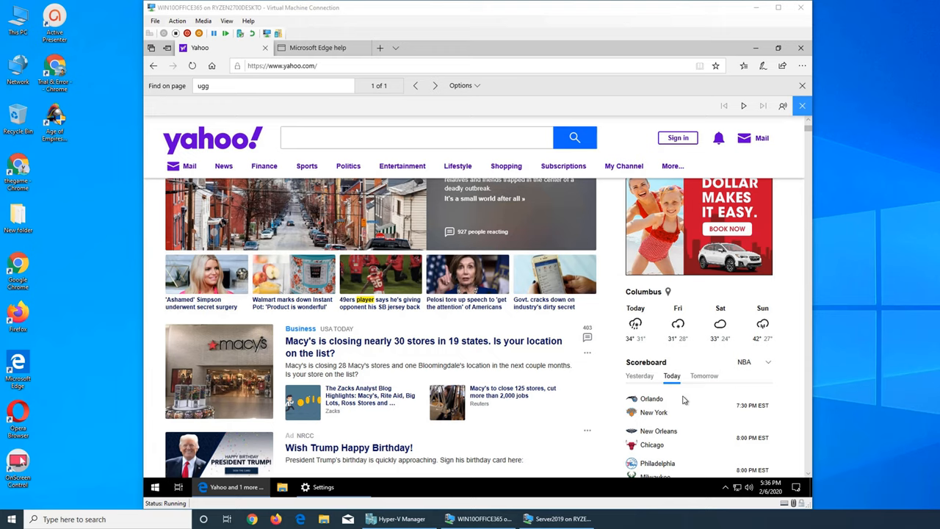
Pin the Yahoo page to the taskbar and check the taskbar from the desktop
click(802, 65)
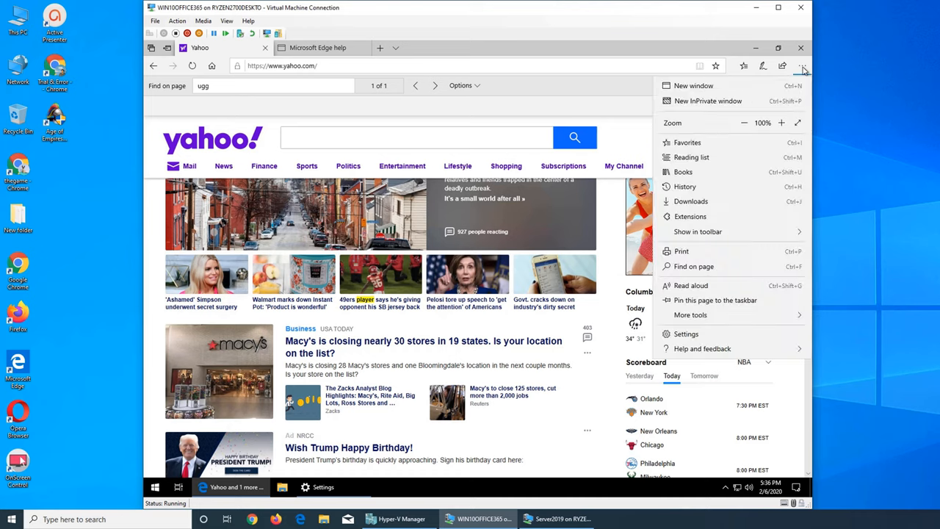
click(802, 66)
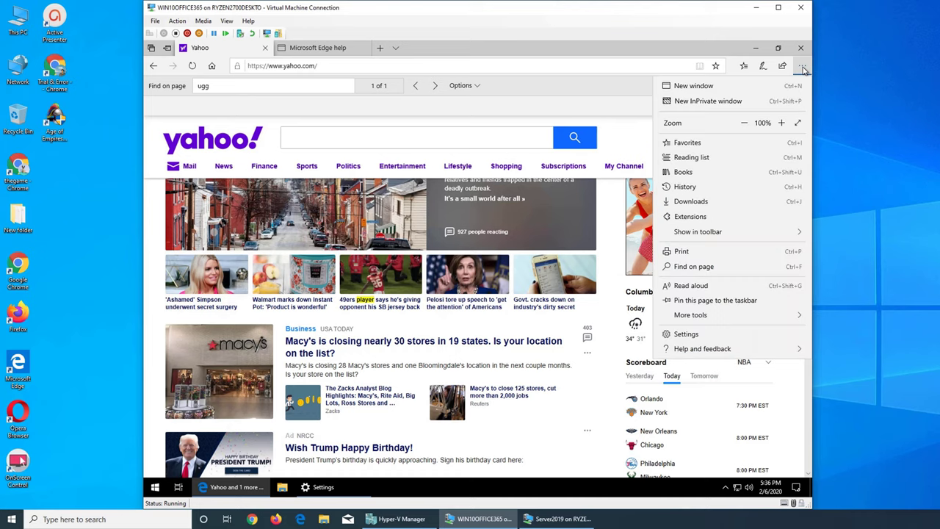
click(724, 301)
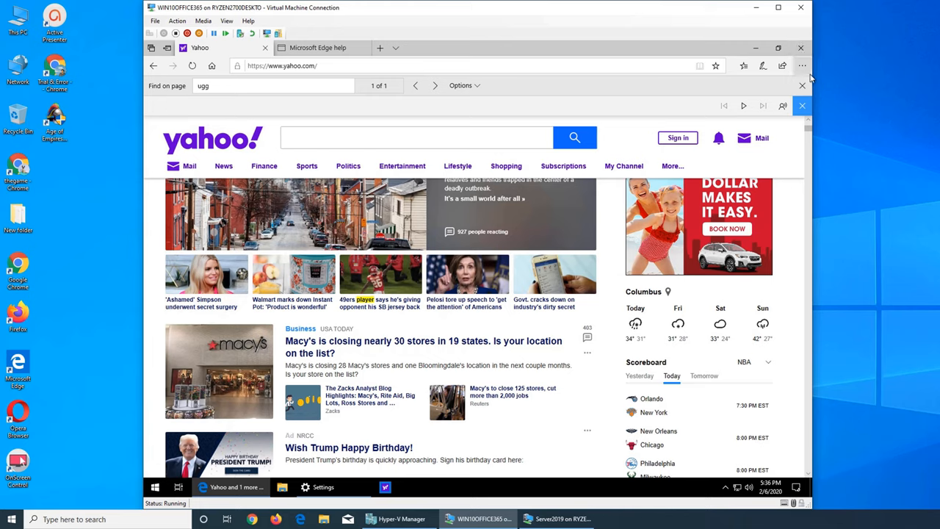
click(725, 487)
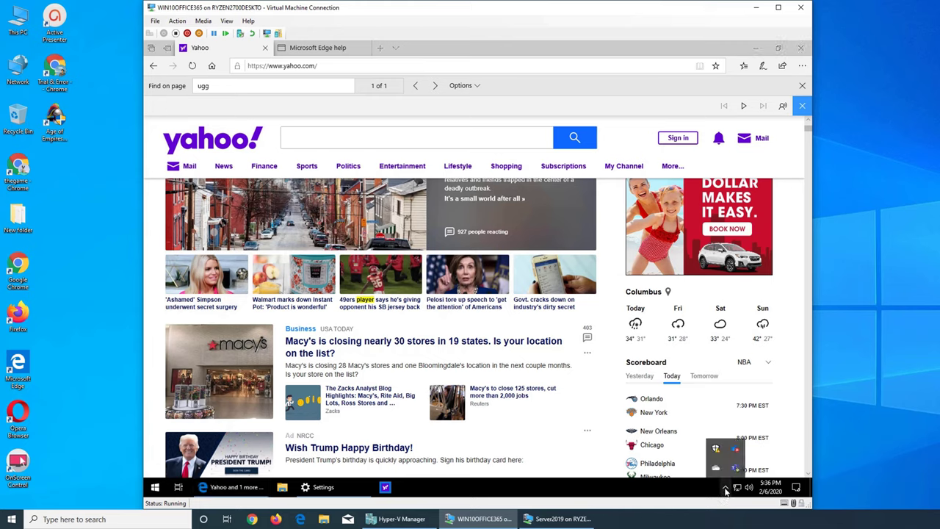
click(232, 487)
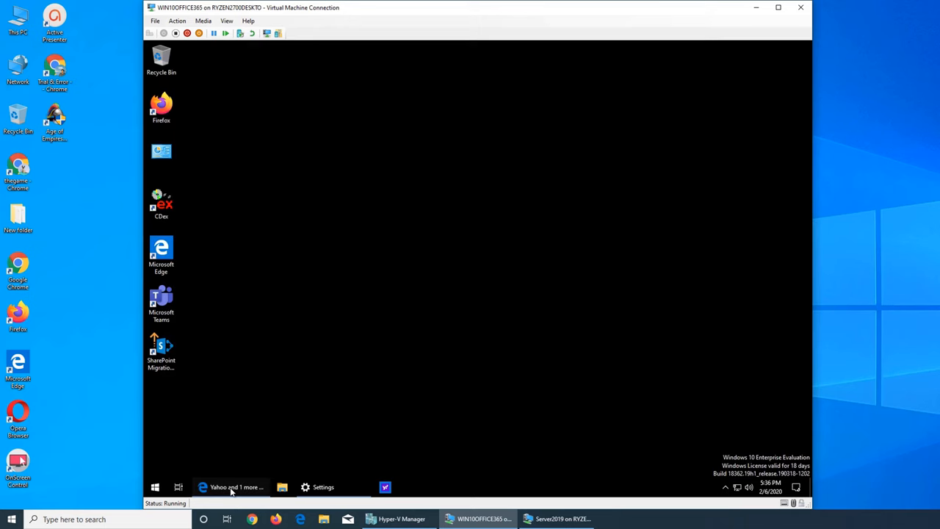
click(232, 487)
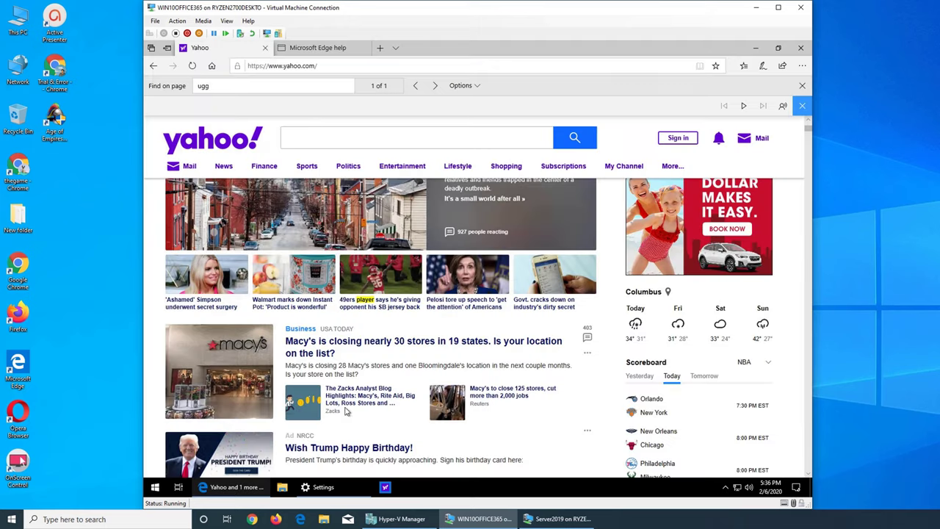
Pin the page to the taskbar again and bring up the More tools list
click(803, 65)
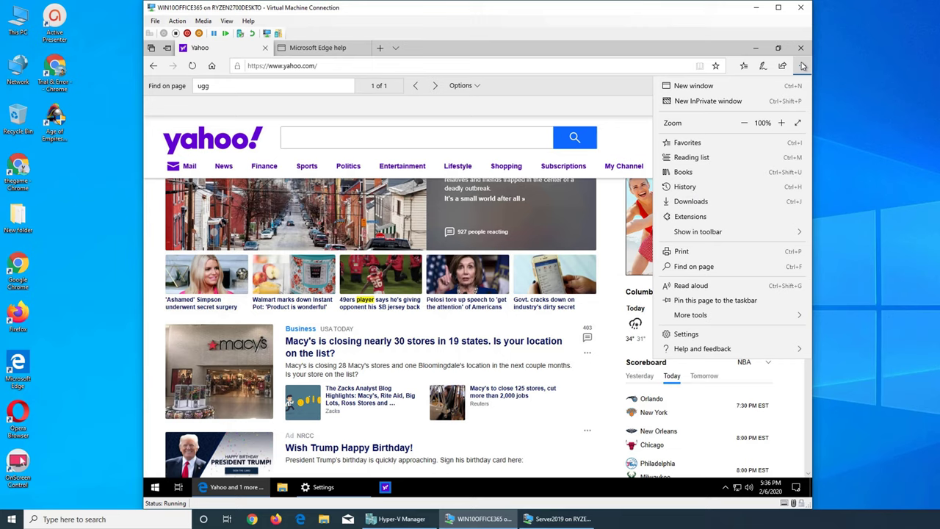
click(682, 297)
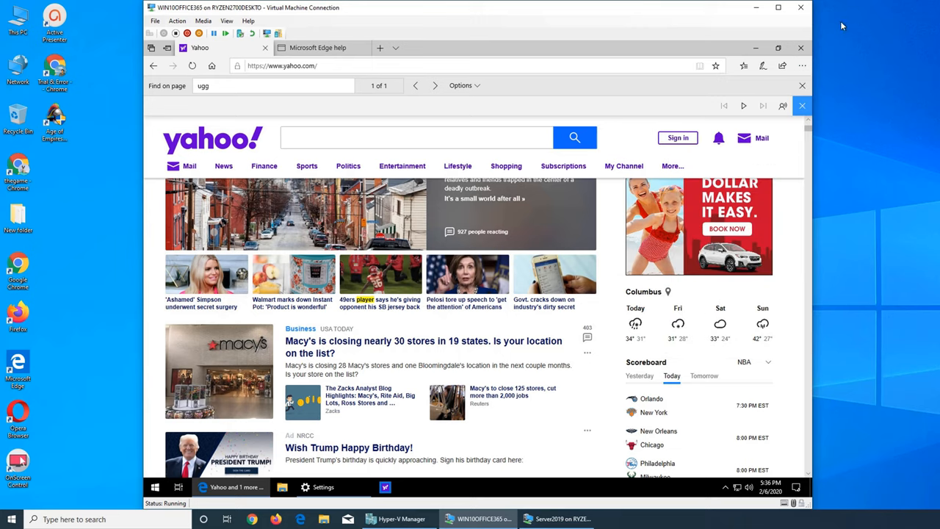
click(803, 65)
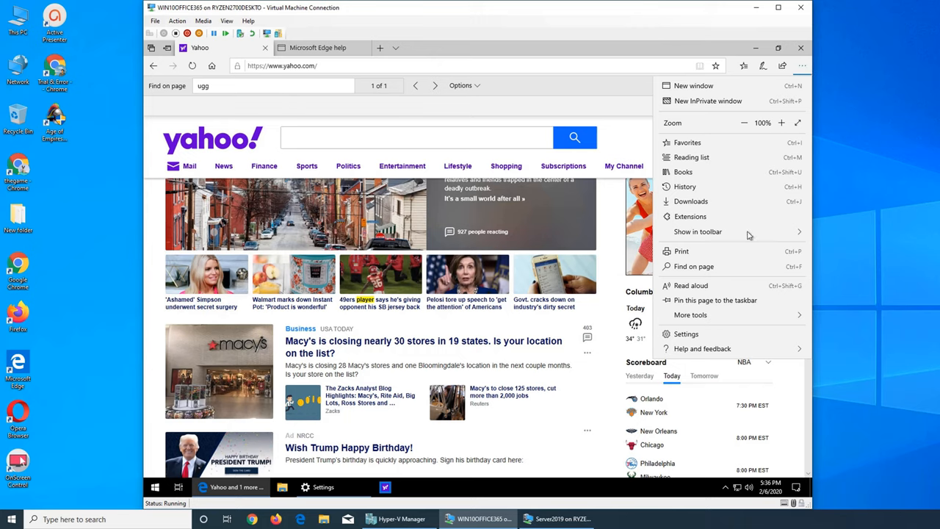
click(700, 302)
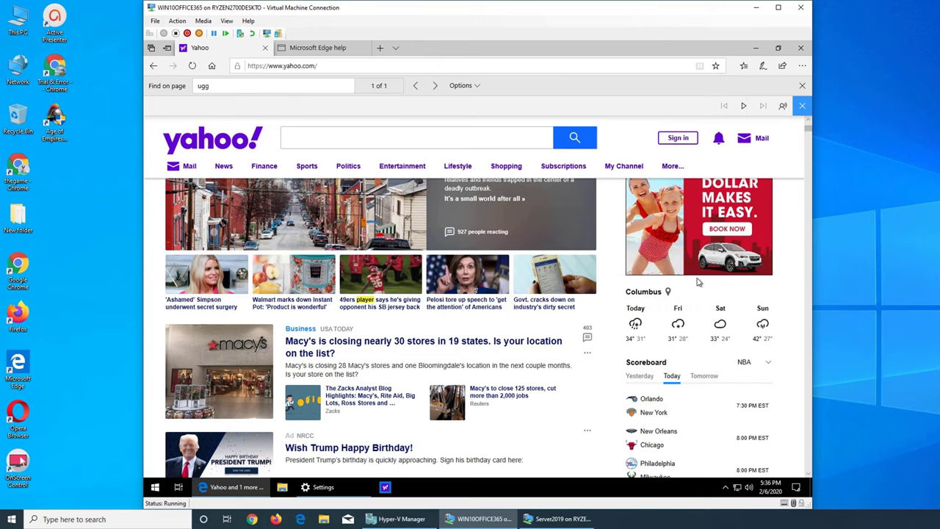
click(803, 66)
mouse_move(690, 315)
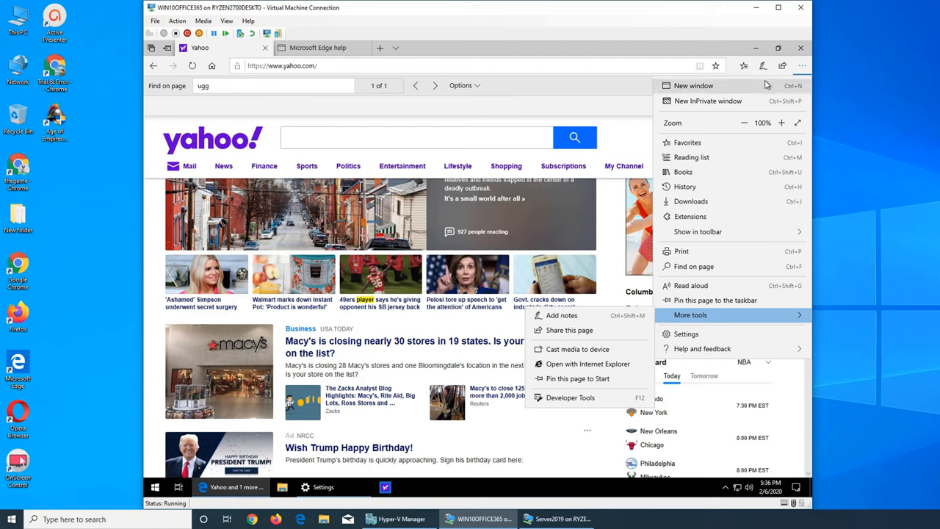
Enter Add notes, highlight the Macy's headline in yellow, then erase the highlight
click(608, 320)
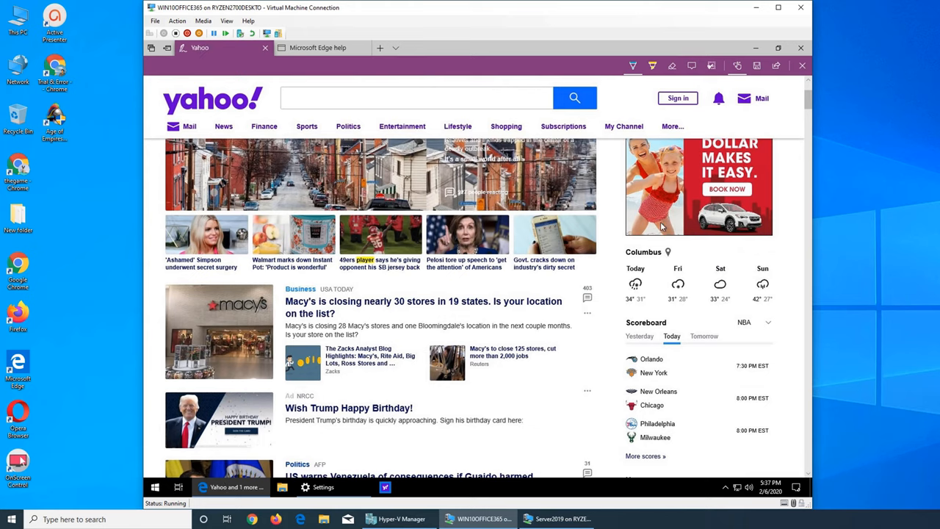
click(652, 66)
drag(410, 302, 538, 309)
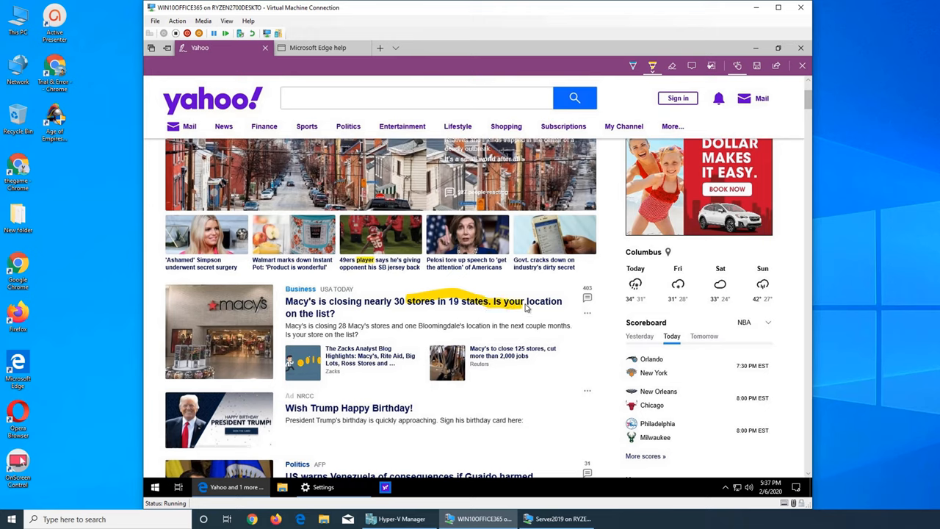
click(672, 66)
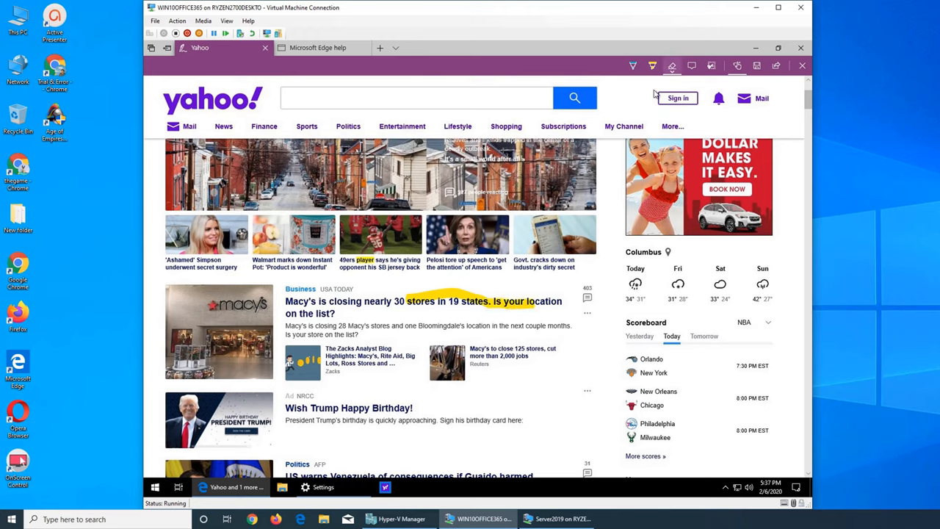
click(405, 300)
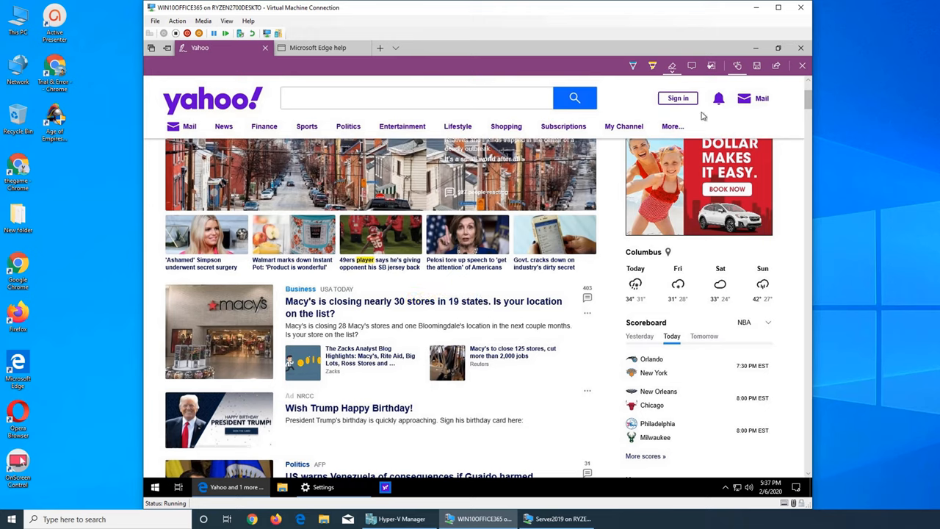
Place a numbered comment note, then exit web note mode discarding the annotations
click(691, 69)
click(509, 392)
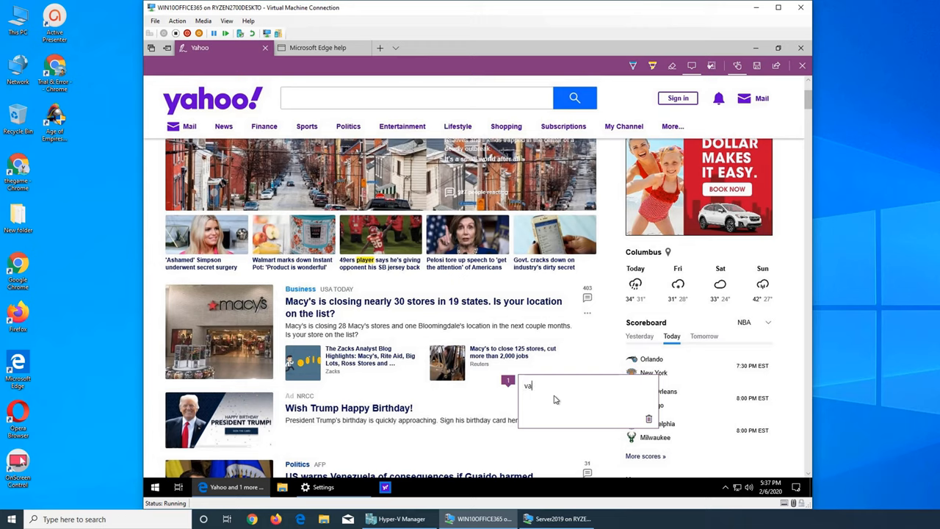
text(sdvfsafsa)
click(757, 65)
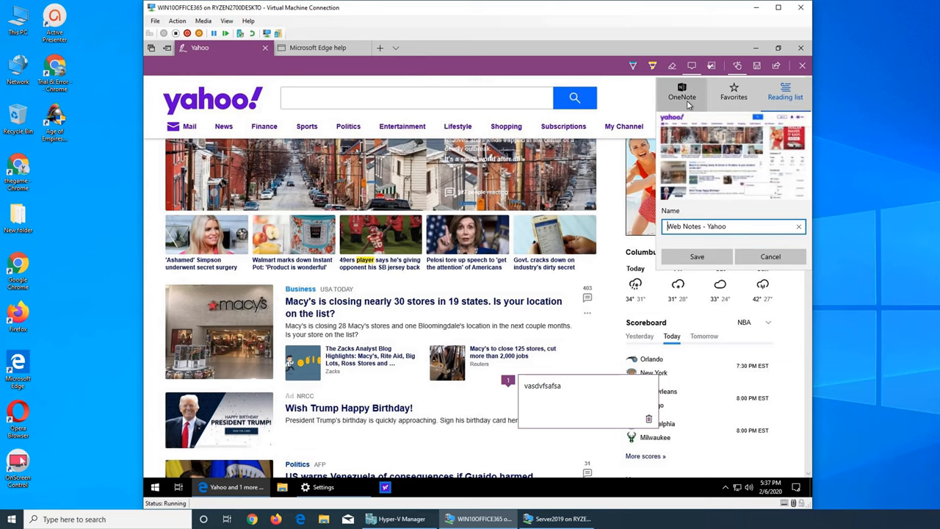
click(803, 68)
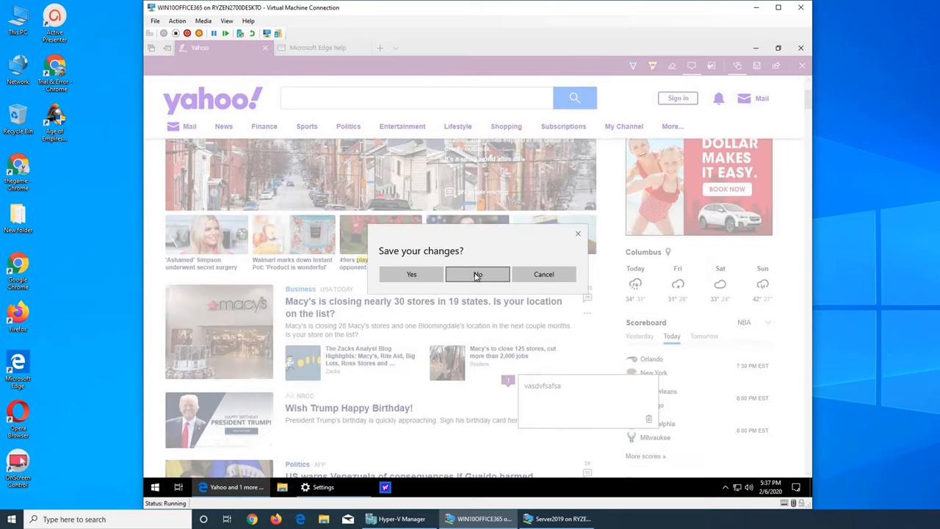
click(478, 274)
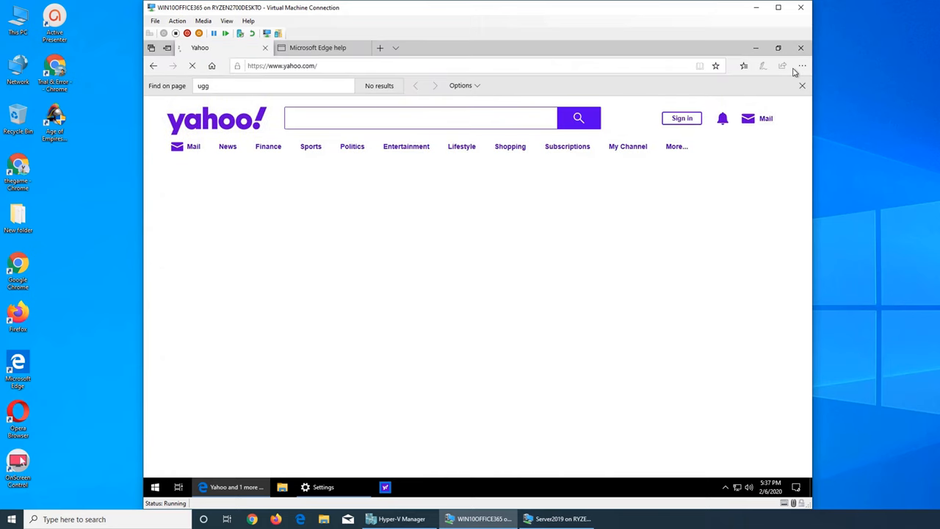
click(802, 65)
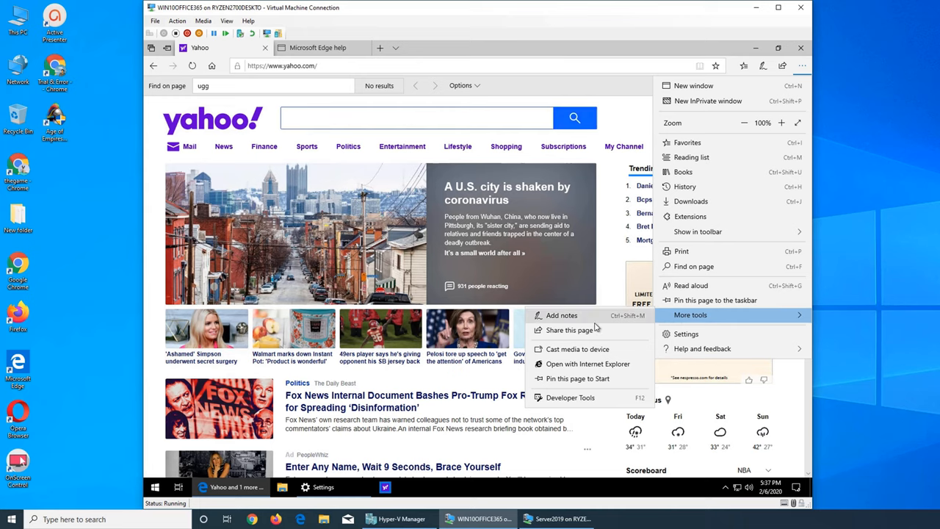
click(597, 336)
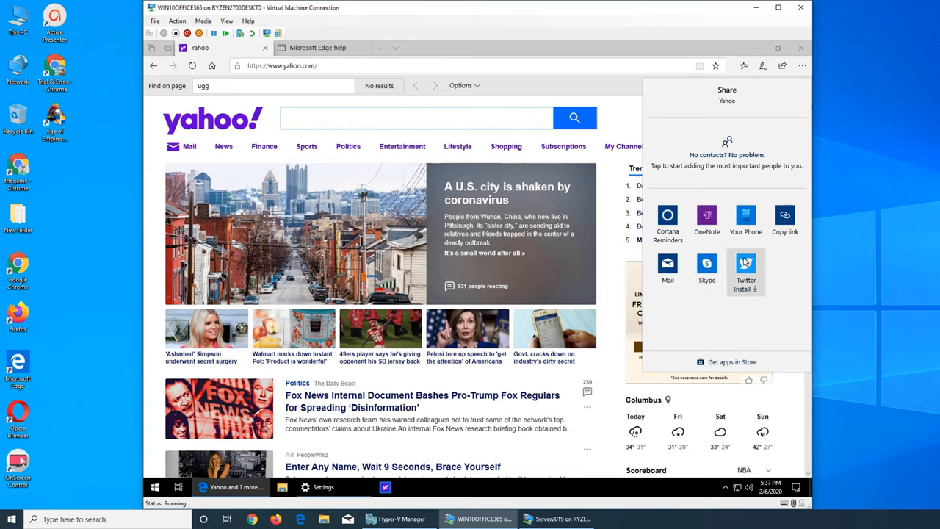
click(803, 66)
click(803, 67)
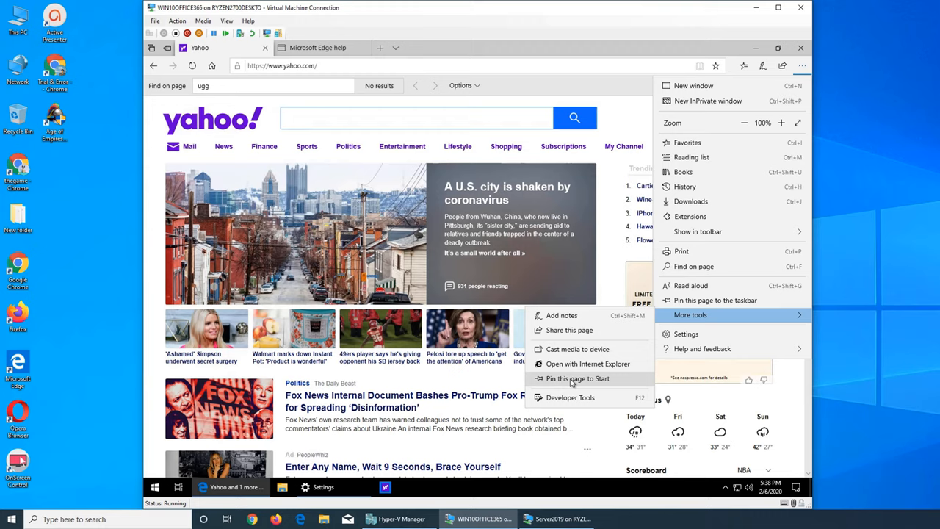
Glance at the Start menu, then reach More tools in the browser's ... menu on the Yahoo page
click(156, 487)
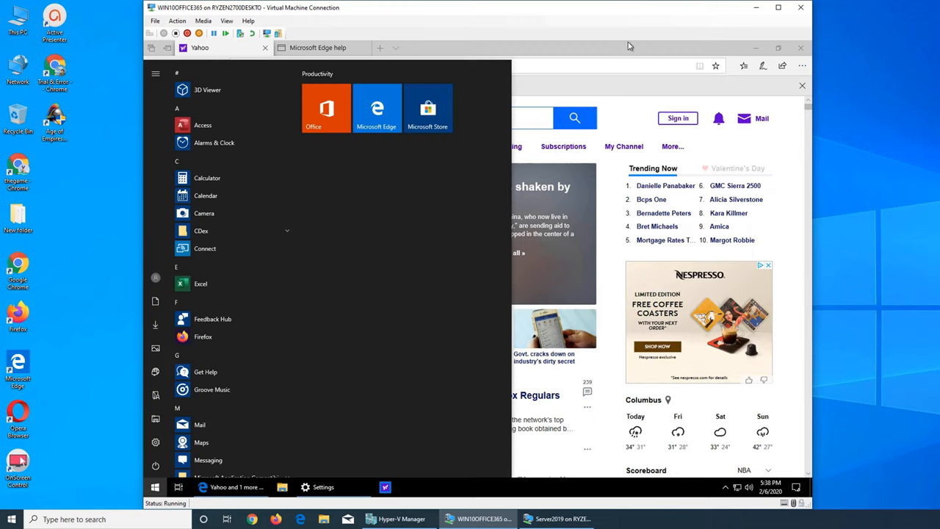
click(720, 119)
click(802, 66)
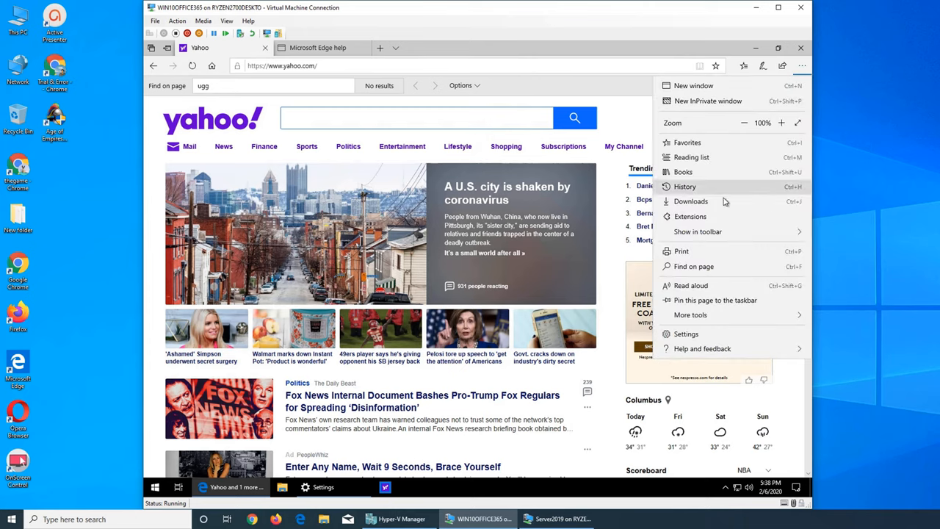
click(715, 300)
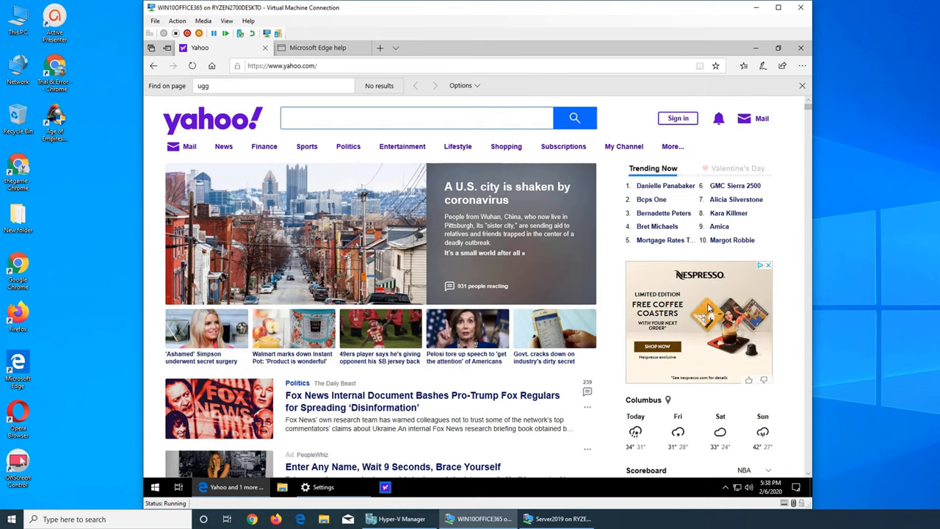
click(802, 65)
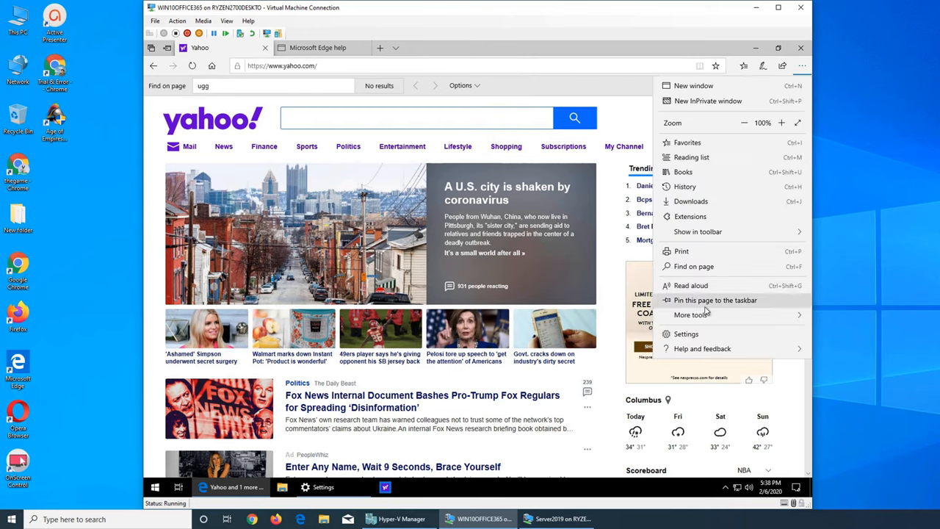
click(717, 301)
click(802, 65)
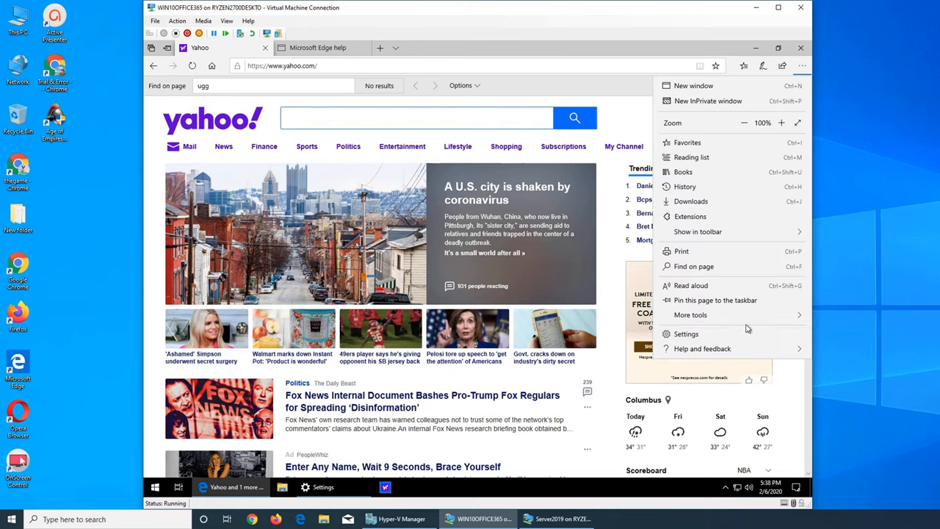
Pin the Yahoo page to Start, confirm Yes, and verify the new Yahoo tile in the Start menu
mouse_move(691, 314)
click(569, 382)
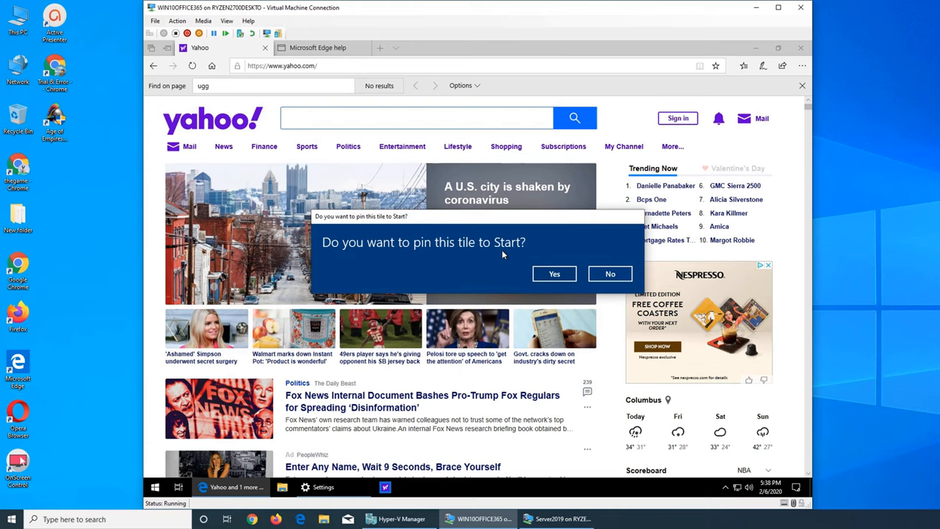
click(554, 273)
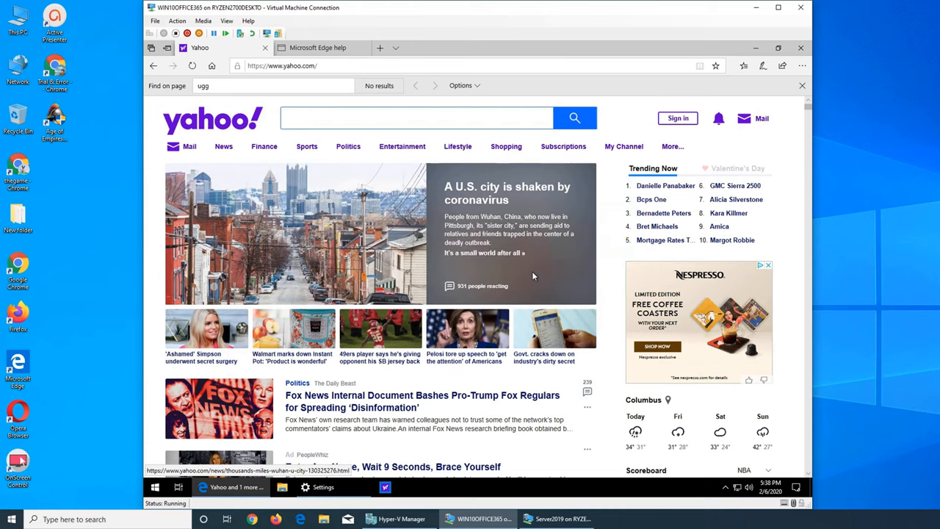
click(156, 487)
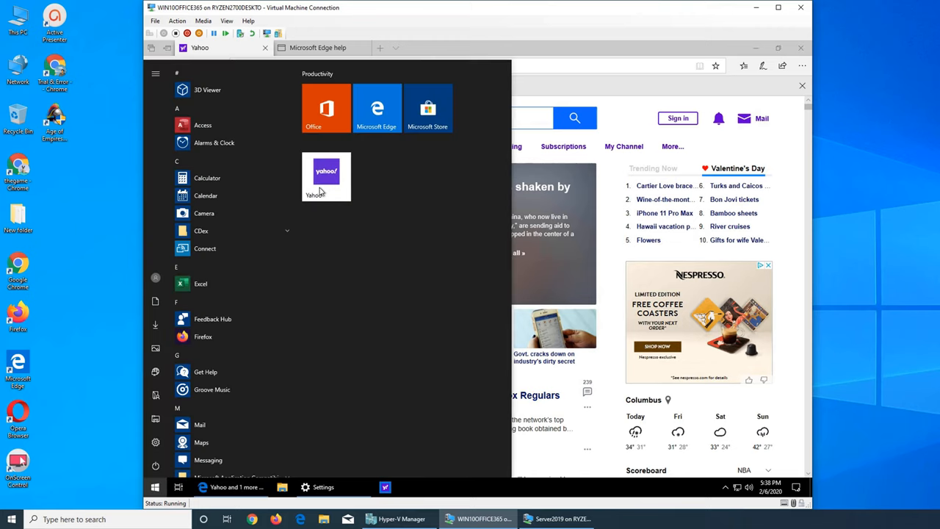
click(411, 64)
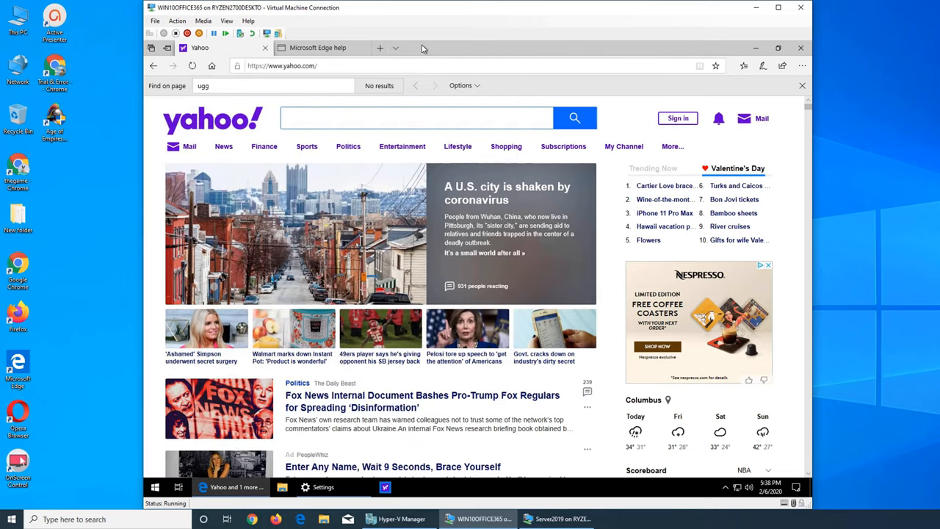
Load the Google homepage in the second (Edge help) tab from the address bar
click(324, 47)
click(351, 66)
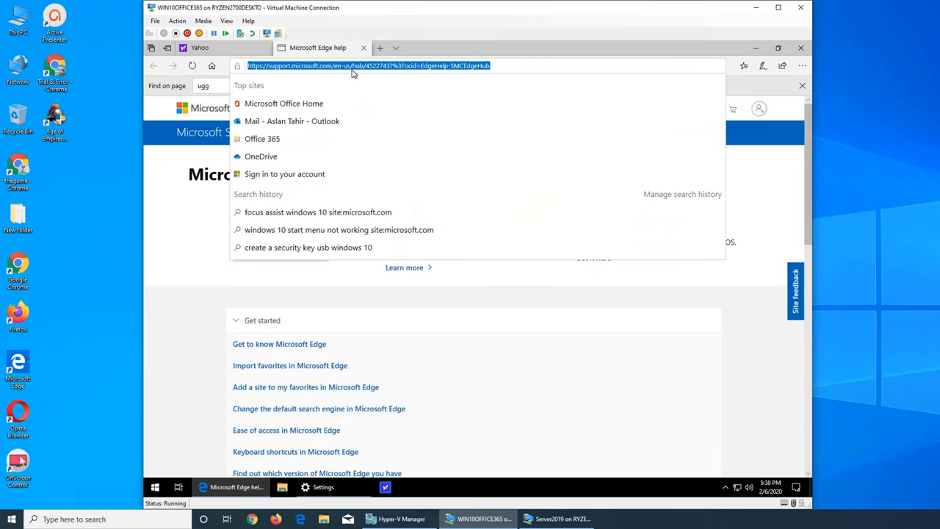
text(google)
key(Return)
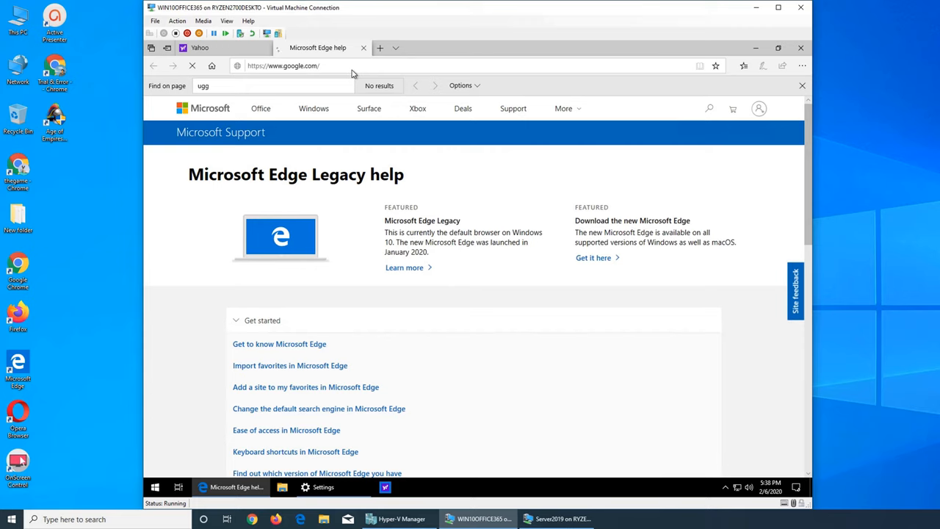
Pin the Google page to Start, confirm Yes, and check its tile sits beside Yahoo in Start
click(802, 65)
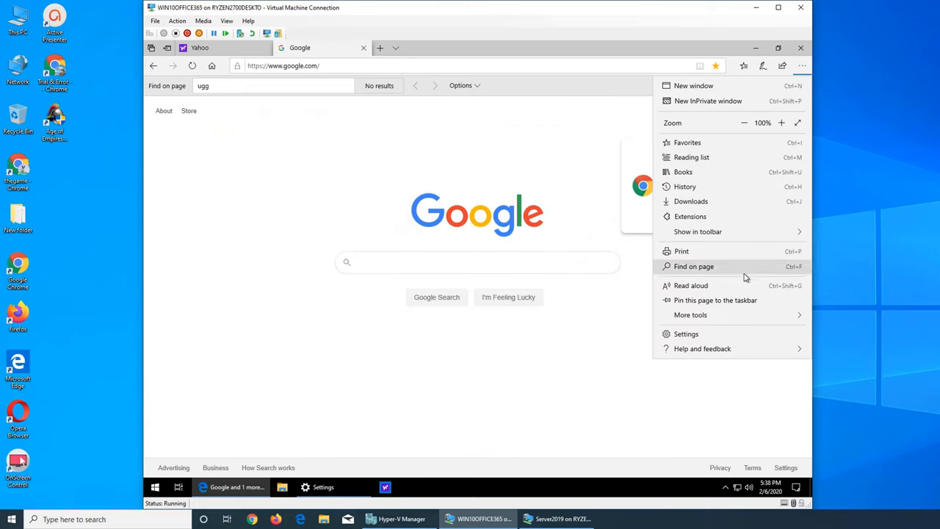
mouse_move(691, 314)
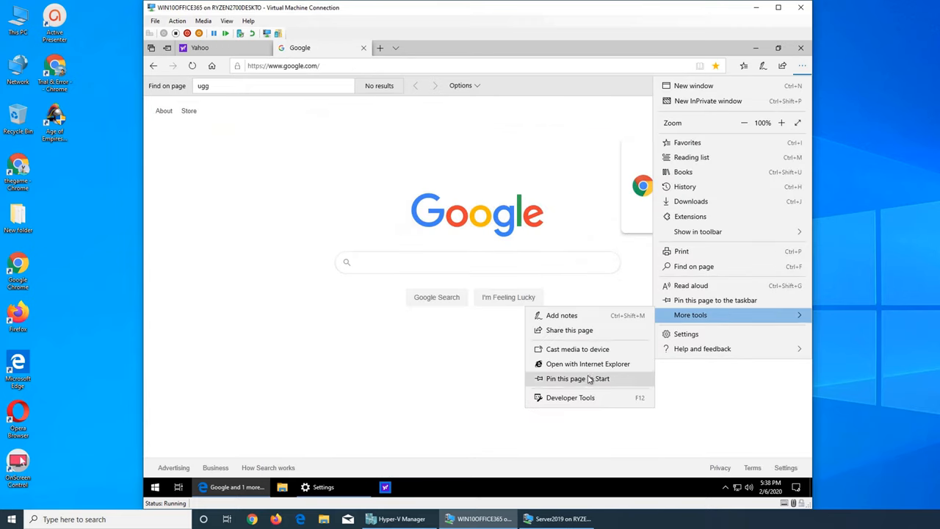
click(581, 377)
click(554, 274)
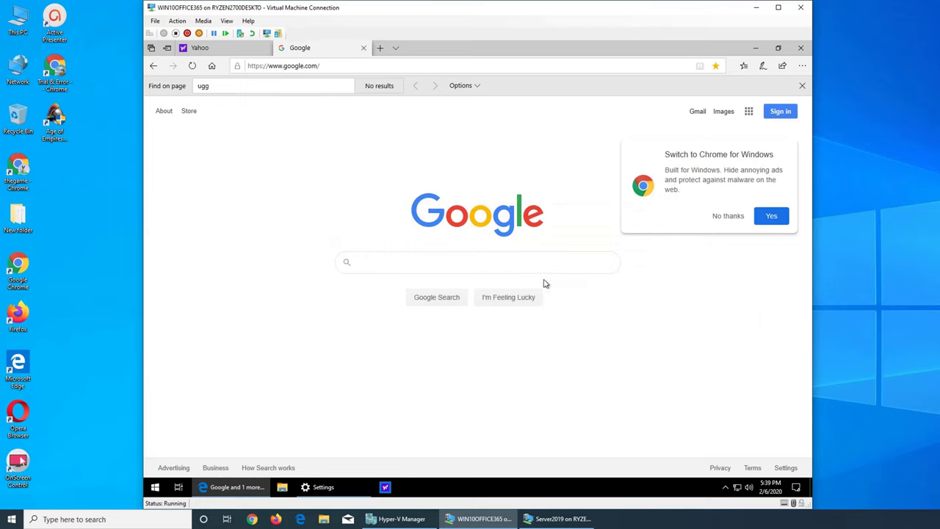
click(156, 487)
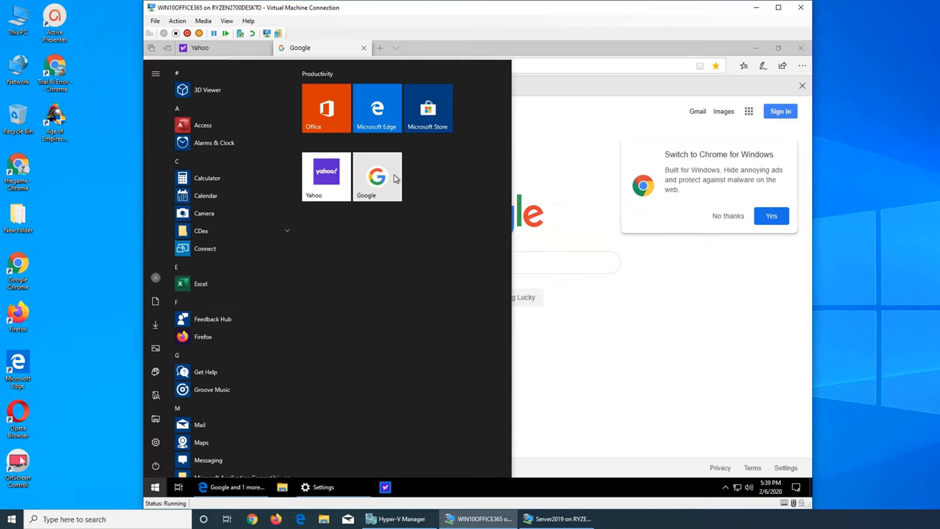
key(Escape)
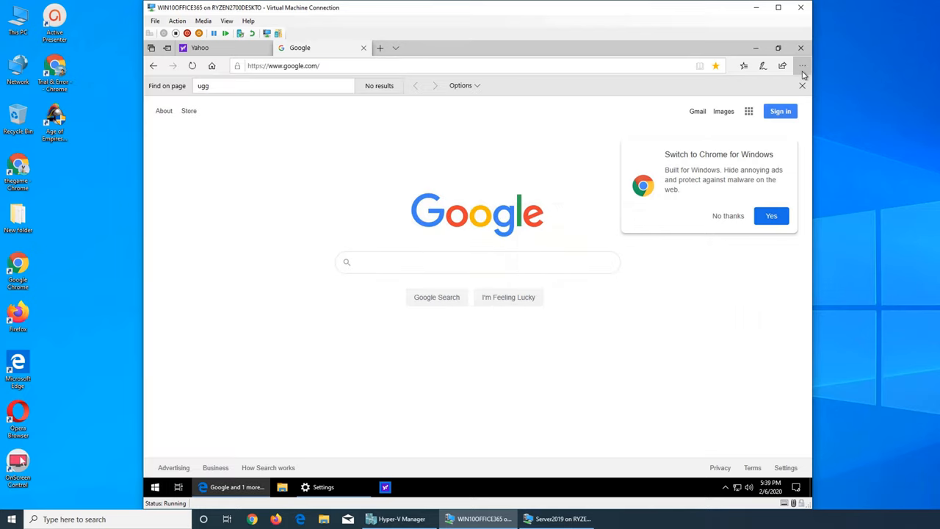
Launch Developer Tools from More tools and inspect the Google page's HTML and styles
click(802, 66)
mouse_move(690, 315)
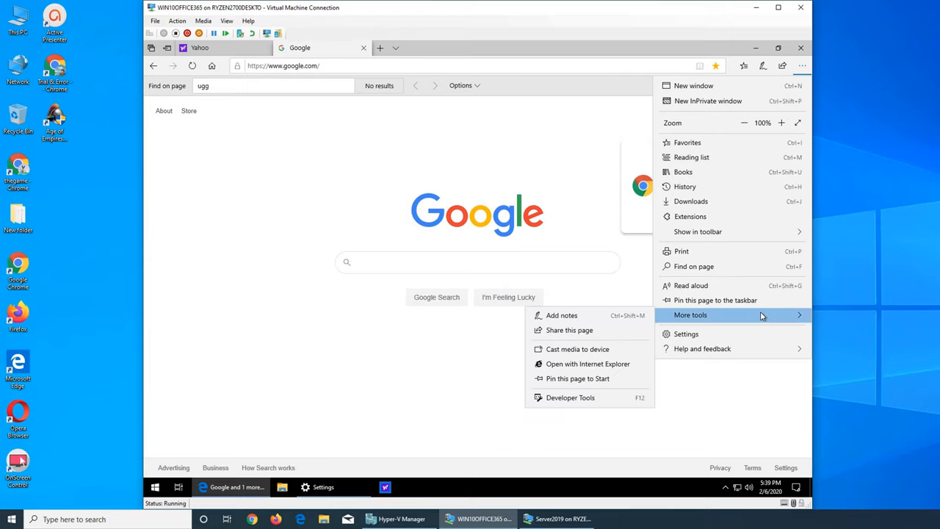
click(602, 398)
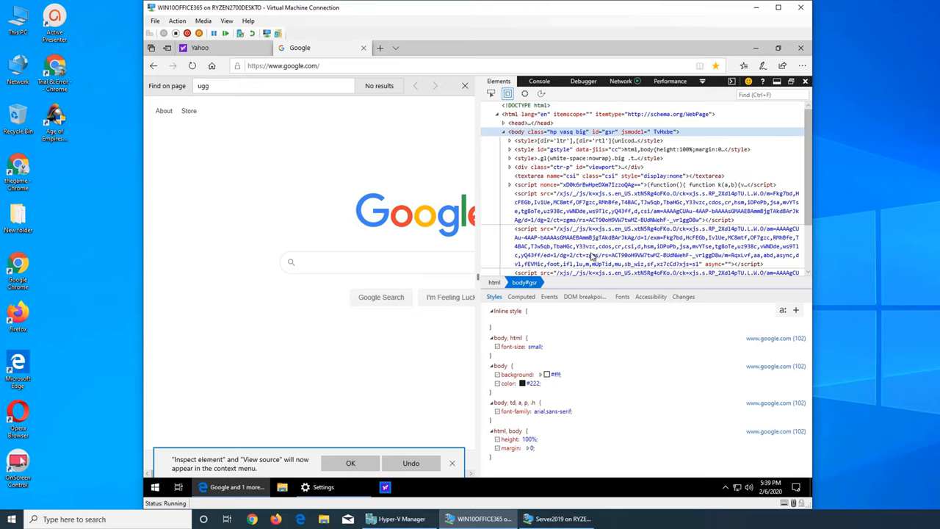
click(381, 297)
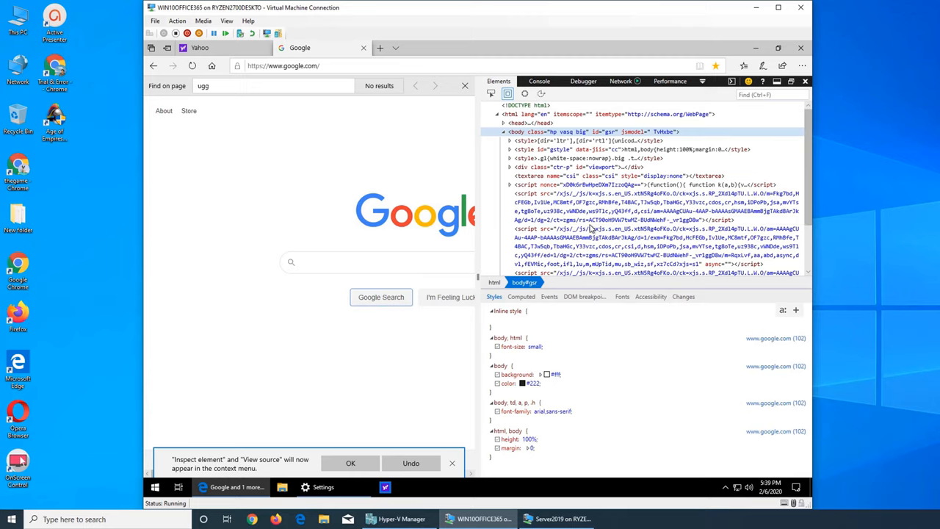
click(805, 81)
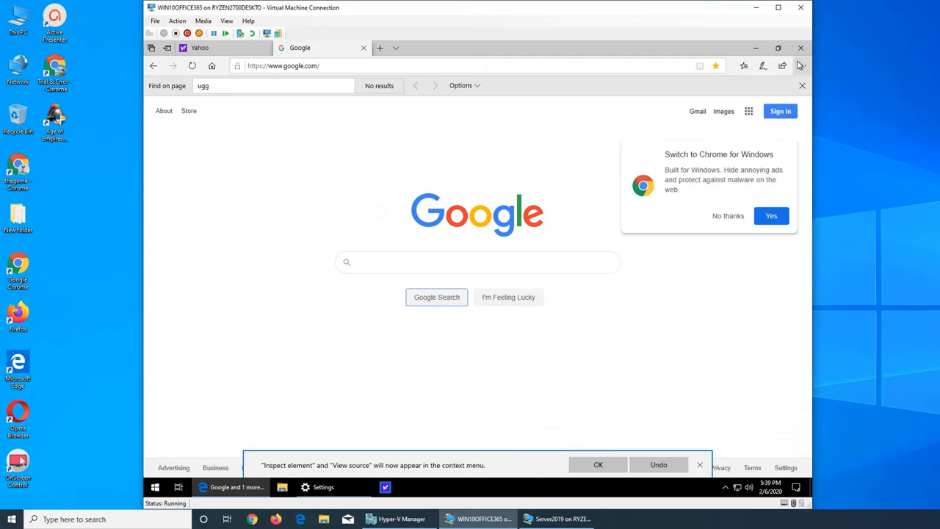
click(800, 65)
mouse_move(703, 349)
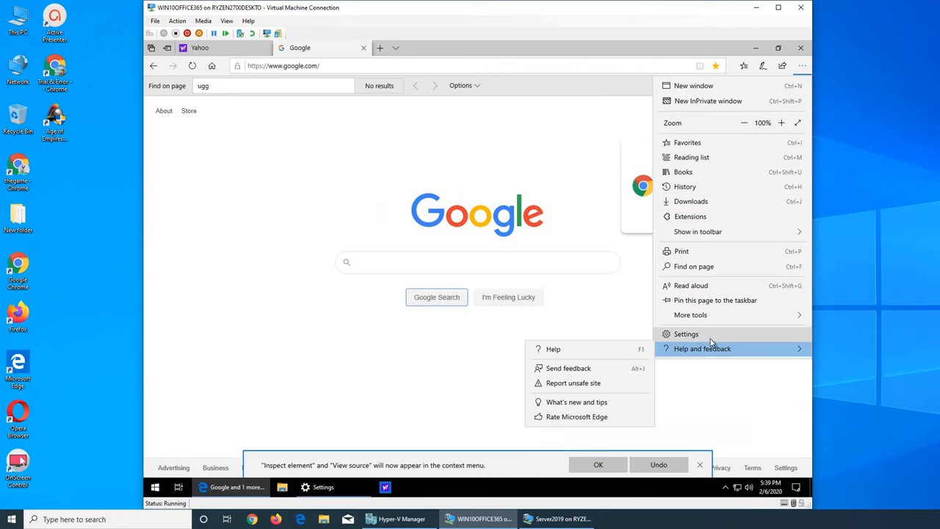
click(687, 335)
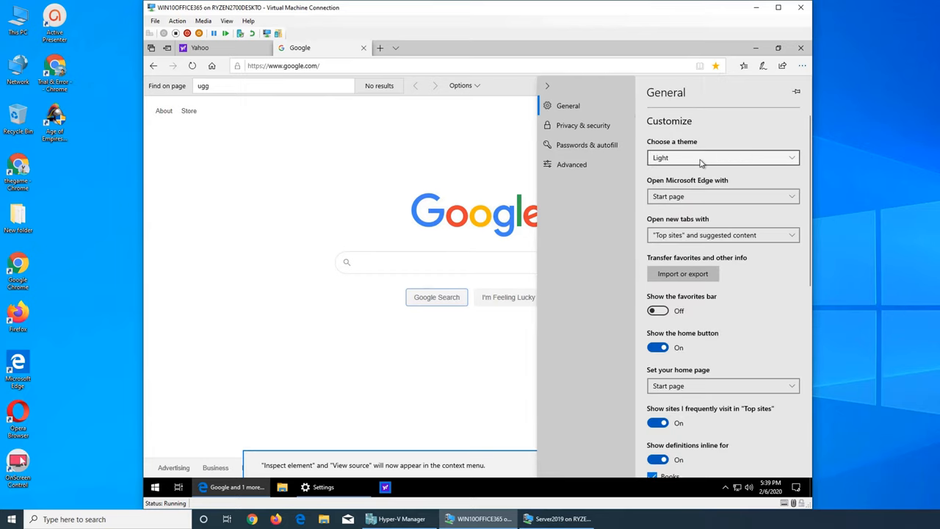
click(716, 196)
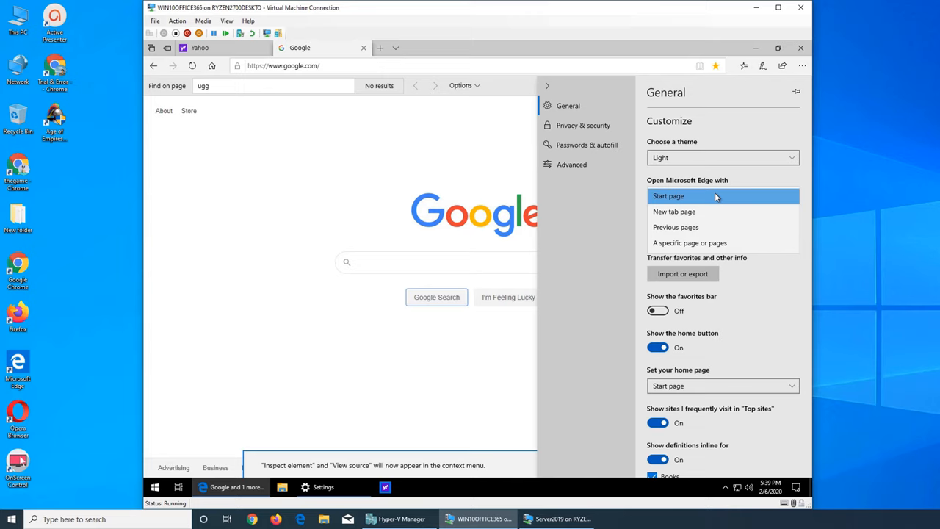
click(613, 231)
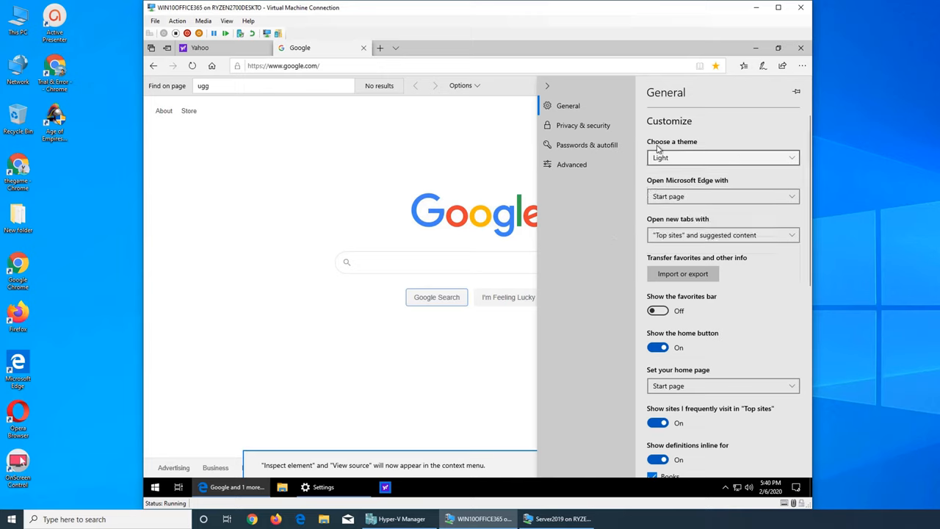
click(724, 237)
click(724, 237)
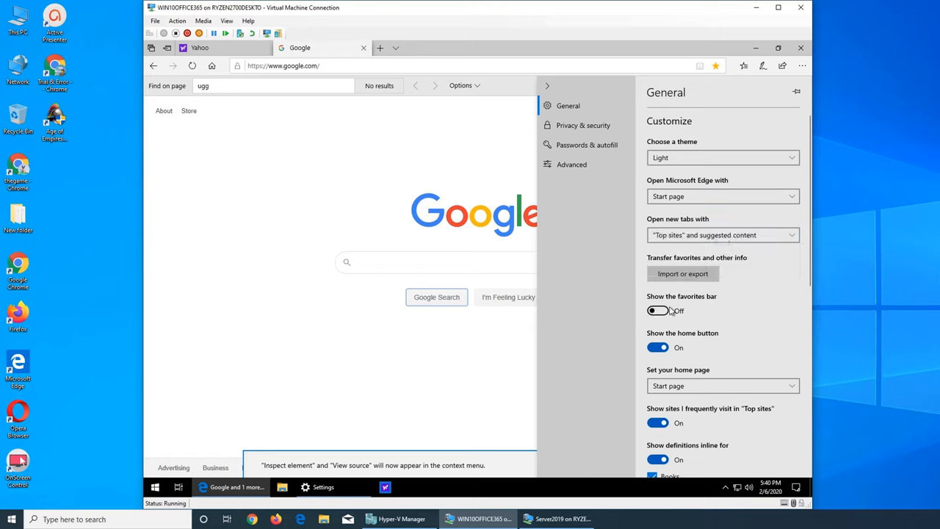
scroll(724, 305, down, 2)
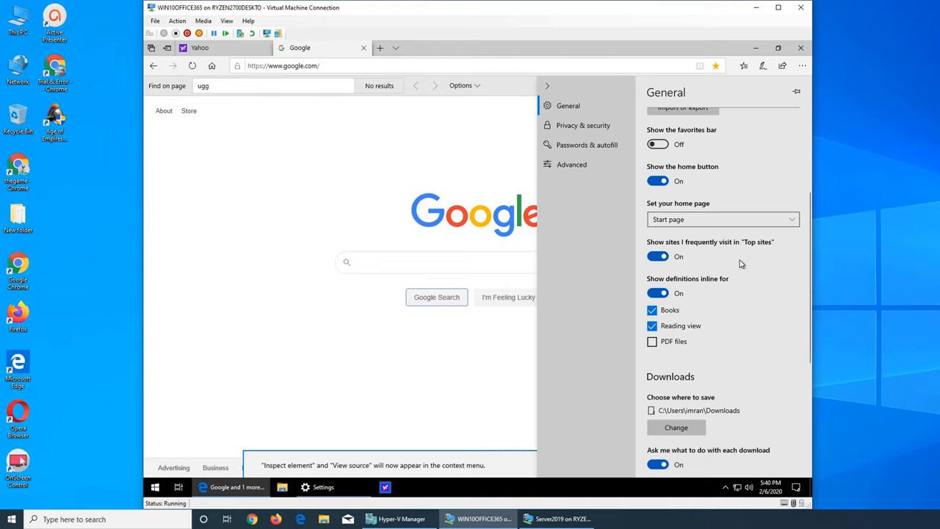
scroll(760, 283, down, 3)
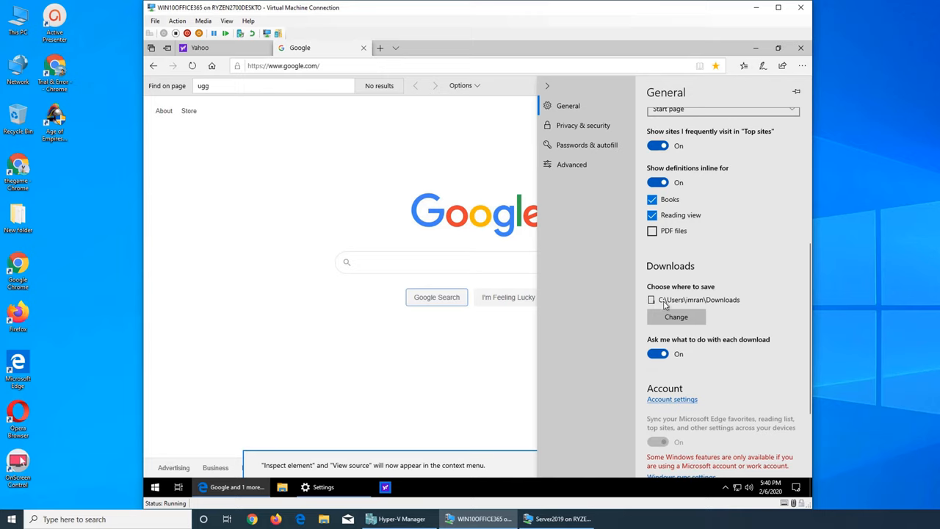
scroll(690, 301, down, 3)
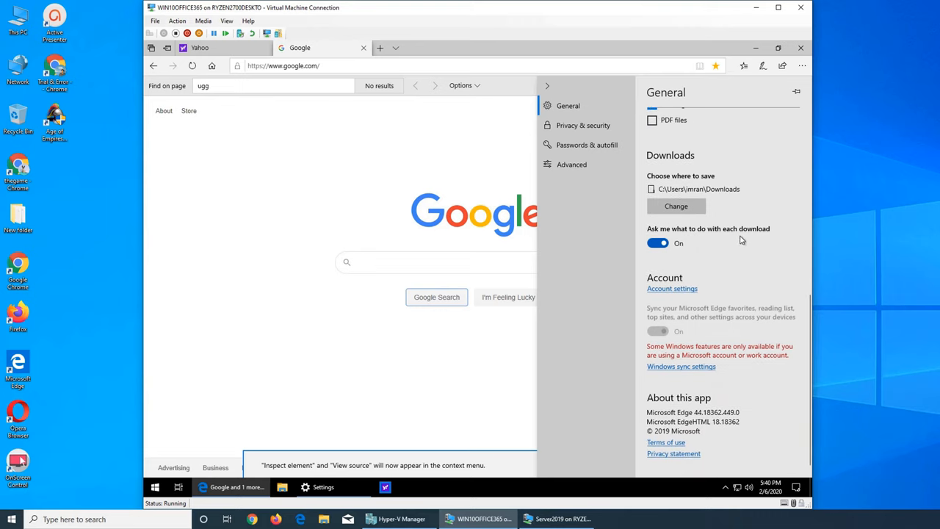
scroll(775, 286, down, 1)
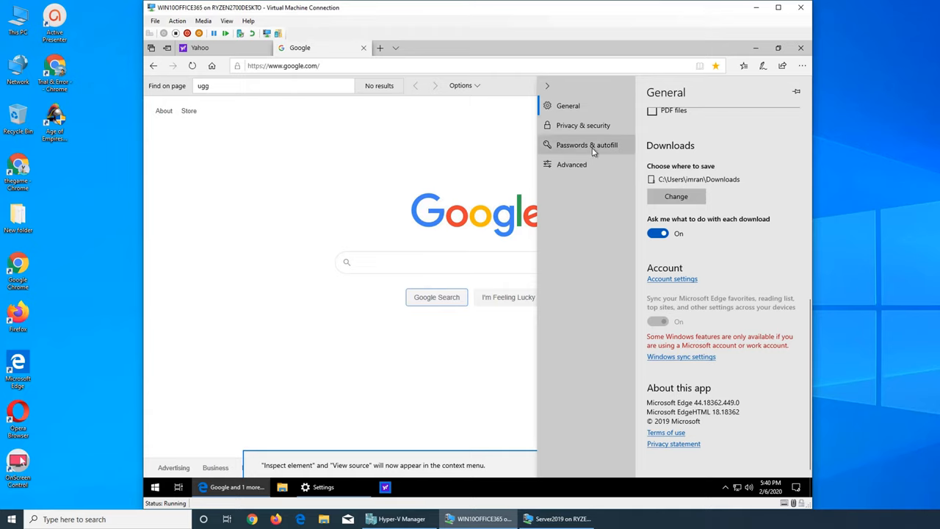
In Privacy & security settings, switch 'Send Do Not Track requests' to On
click(584, 125)
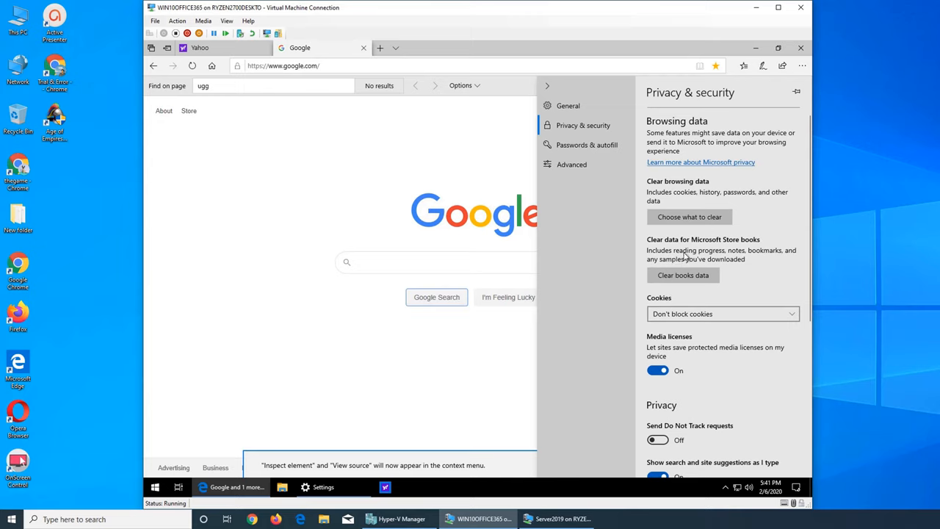
scroll(734, 248, down, 2)
scroll(734, 248, down, 3)
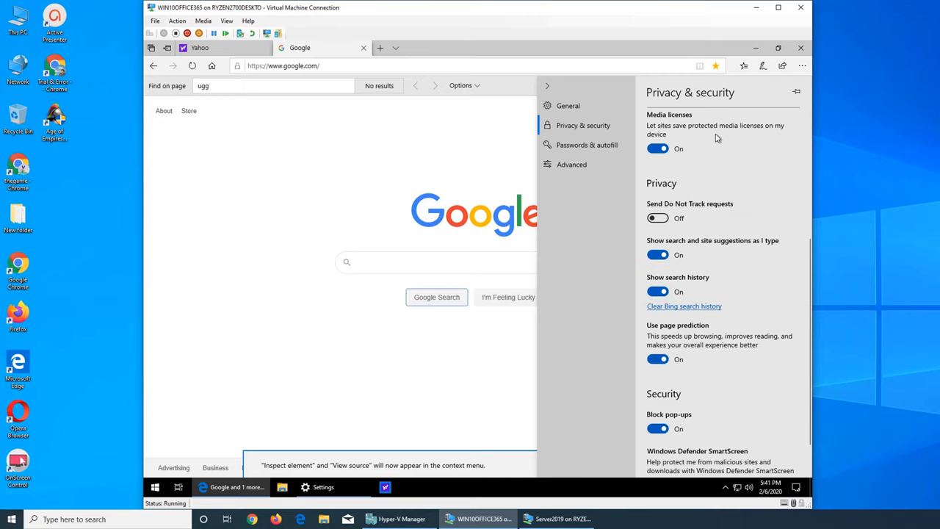
scroll(727, 221, up, 1)
scroll(706, 213, up, 1)
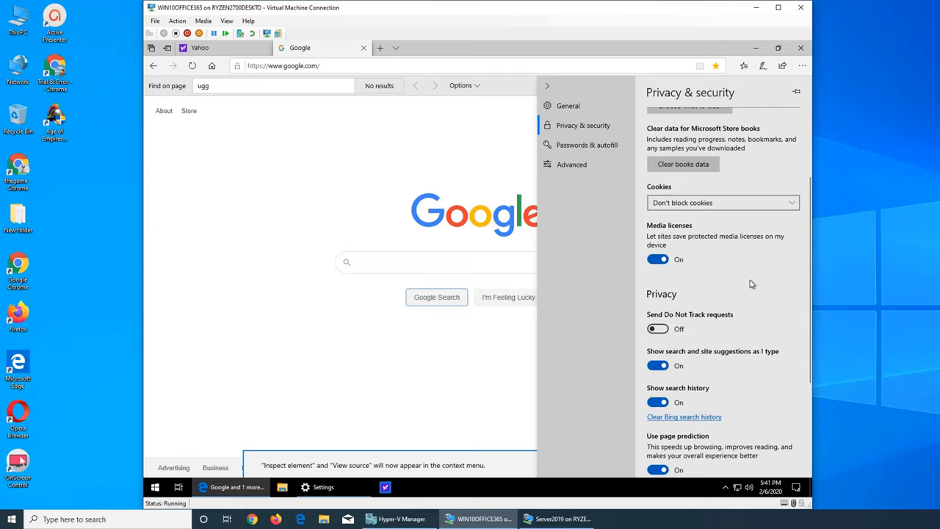
scroll(751, 284, down, 3)
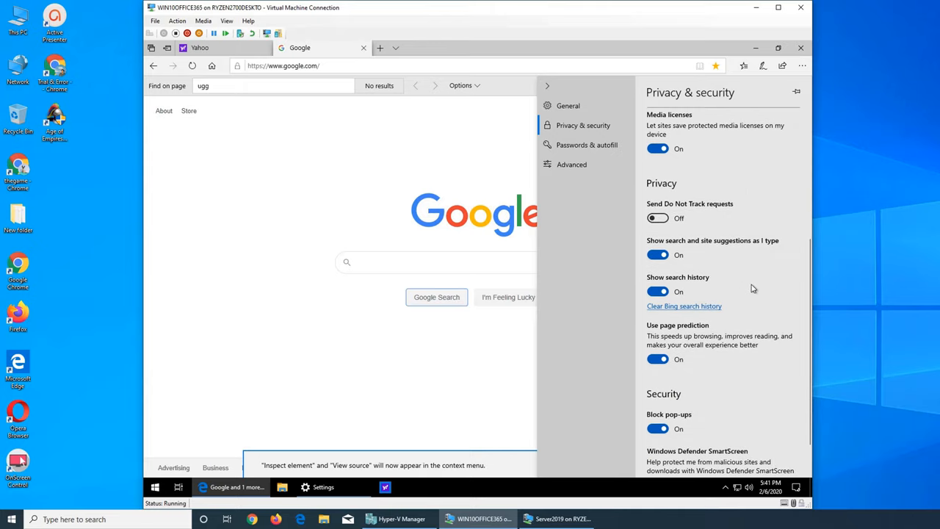
click(658, 218)
scroll(723, 266, down, 1)
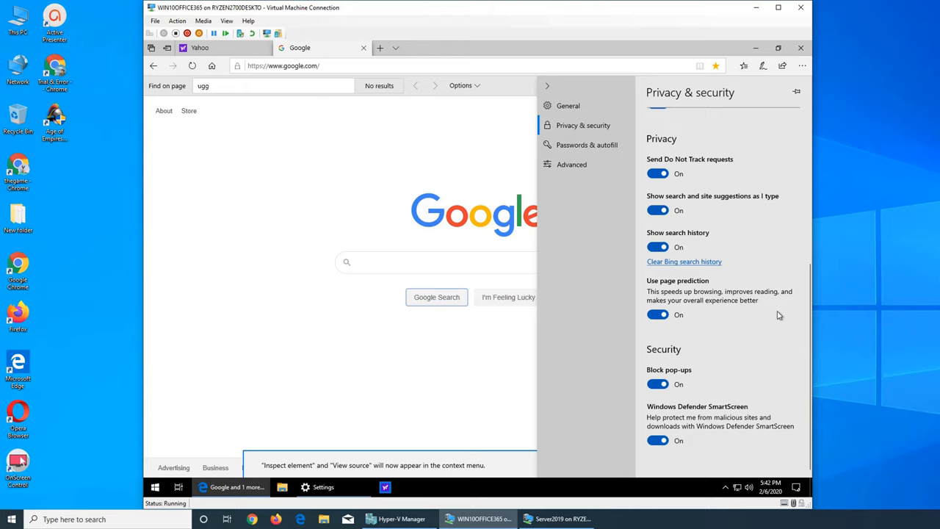
View the saved passwords list under Manage passwords, then return to Passwords & autofill settings
click(580, 144)
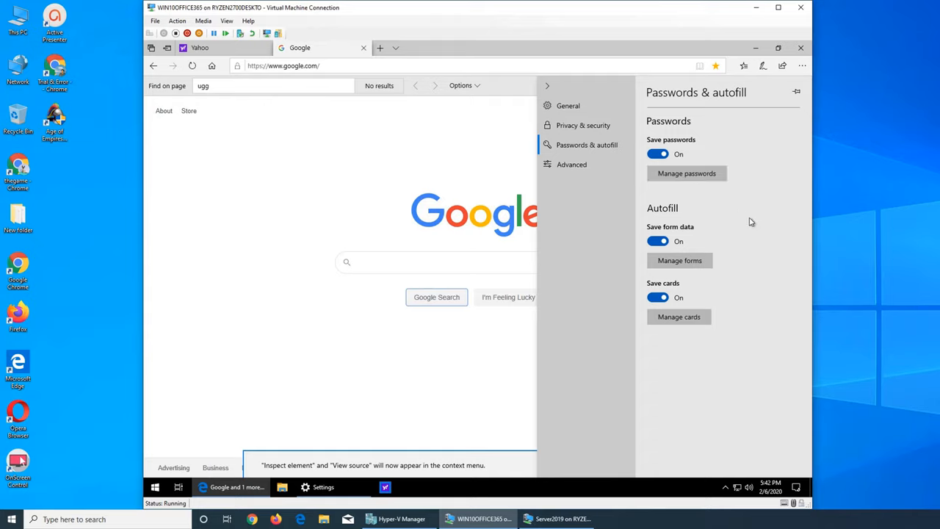
click(687, 177)
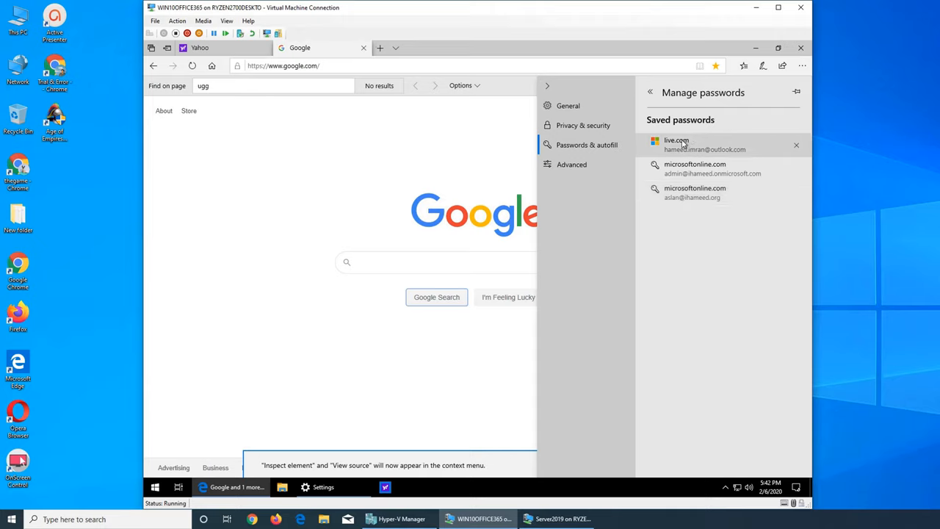
click(587, 149)
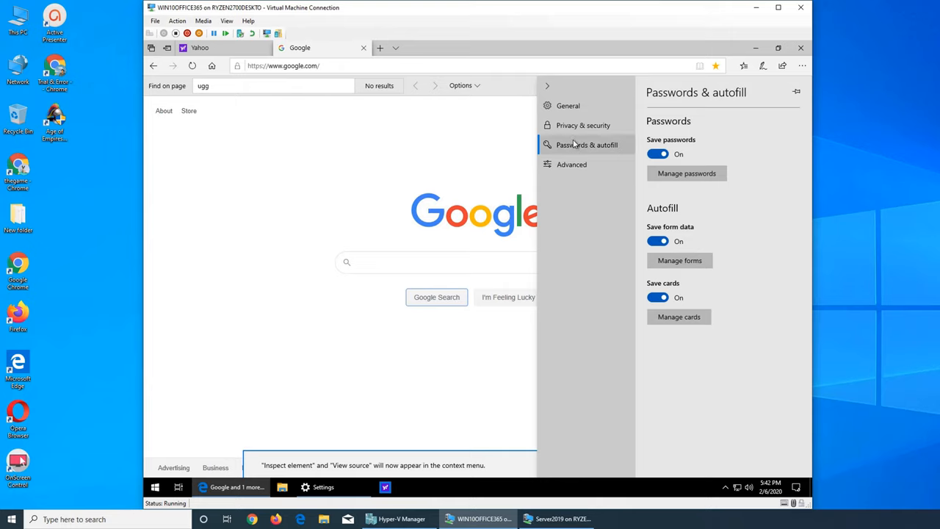
In Advanced settings, review the Media autoplay choices and keep it set to Allow
click(572, 164)
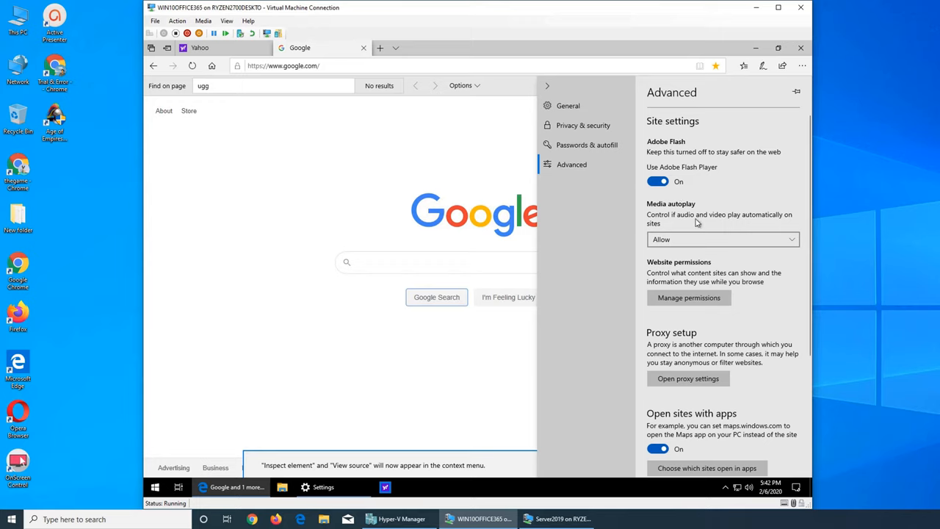
click(693, 242)
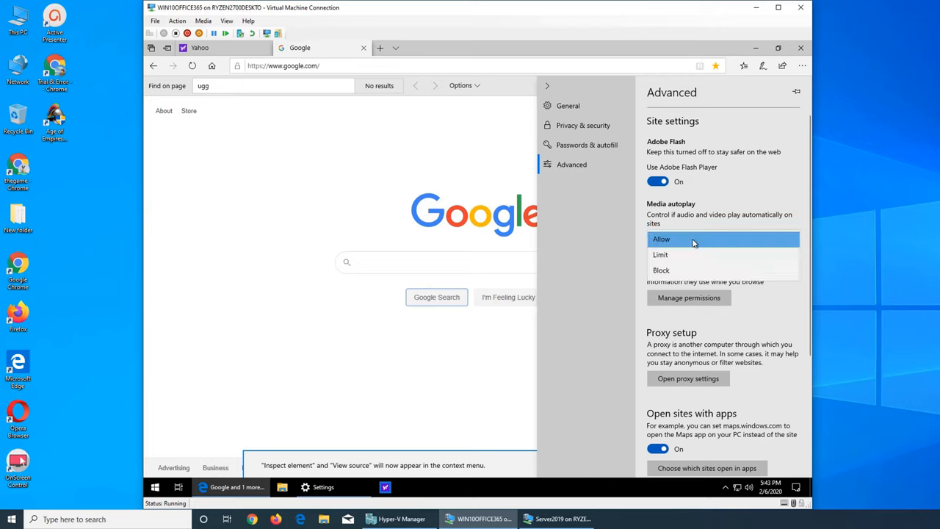
click(729, 209)
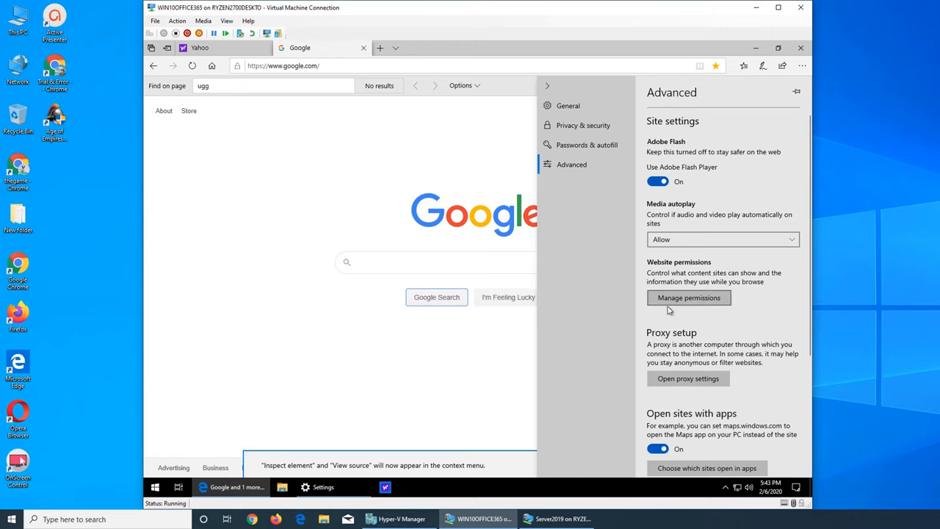
scroll(735, 312, down, 3)
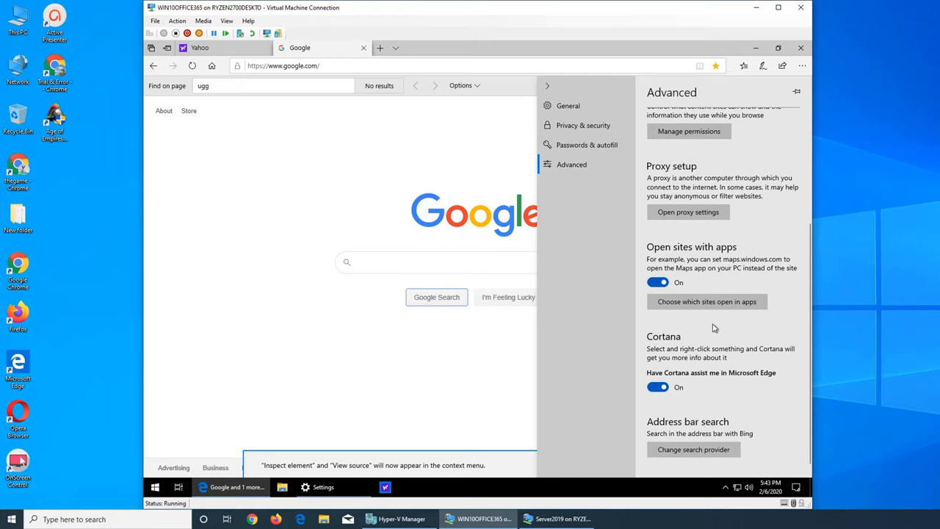
scroll(713, 326, down, 1)
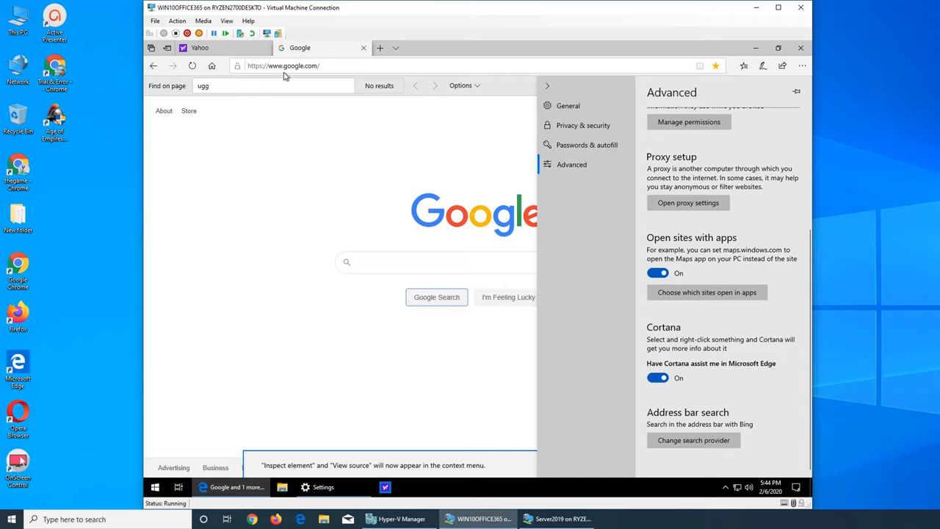
View the Change search engine list (Bing, Google, Yahoo), close settings and return to the Google tab
click(694, 440)
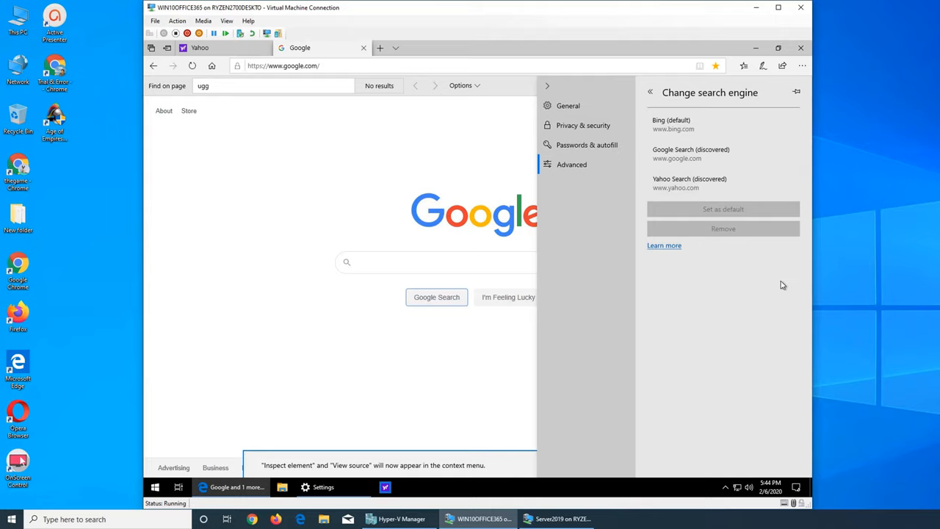
click(367, 168)
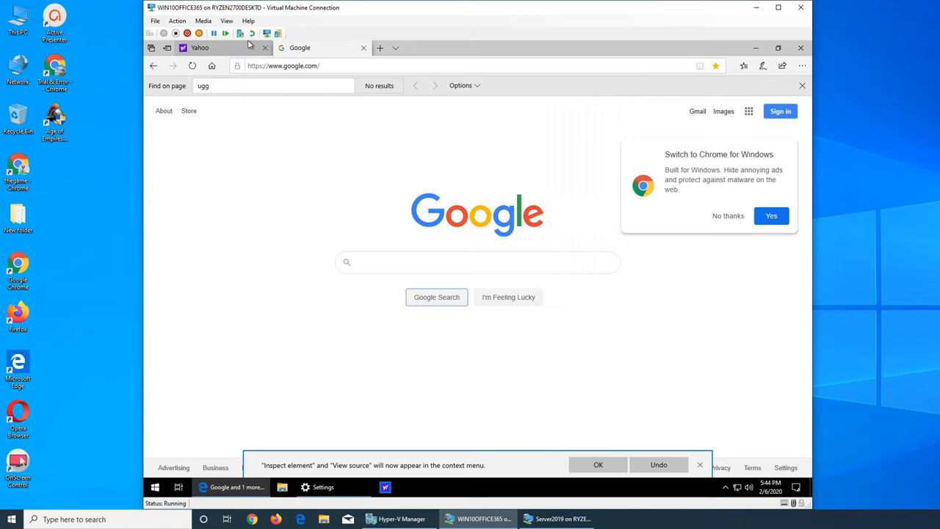
click(224, 47)
click(322, 48)
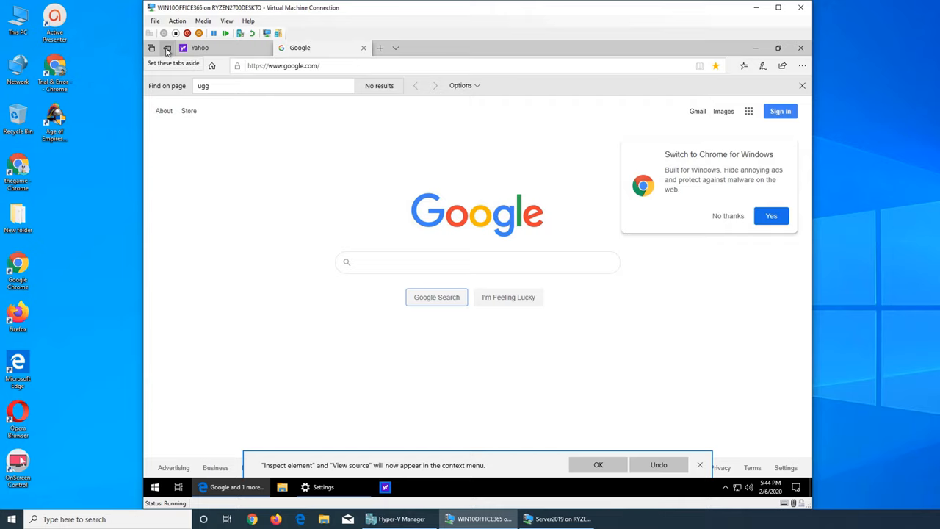
Set the Yahoo and Google tabs aside, dismiss the tip, and load the Office 365 sign-in site
click(167, 48)
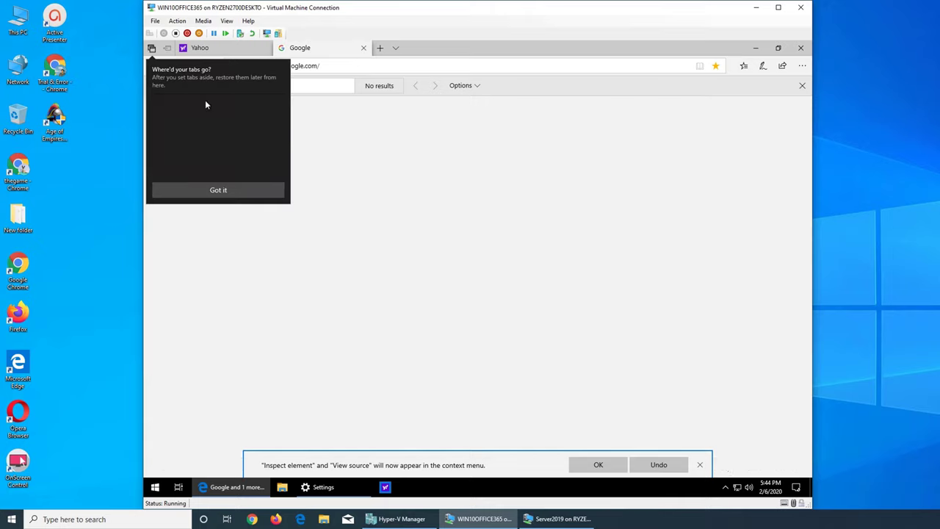
click(230, 191)
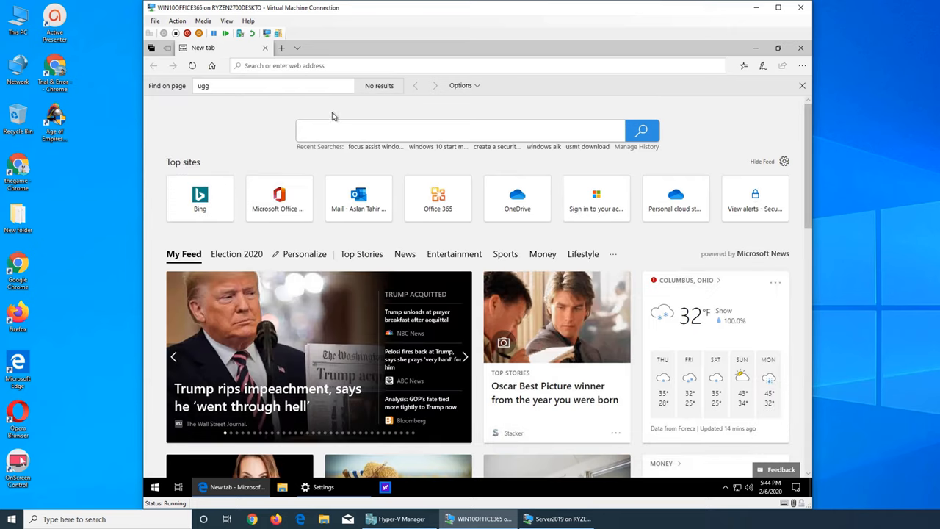
click(438, 198)
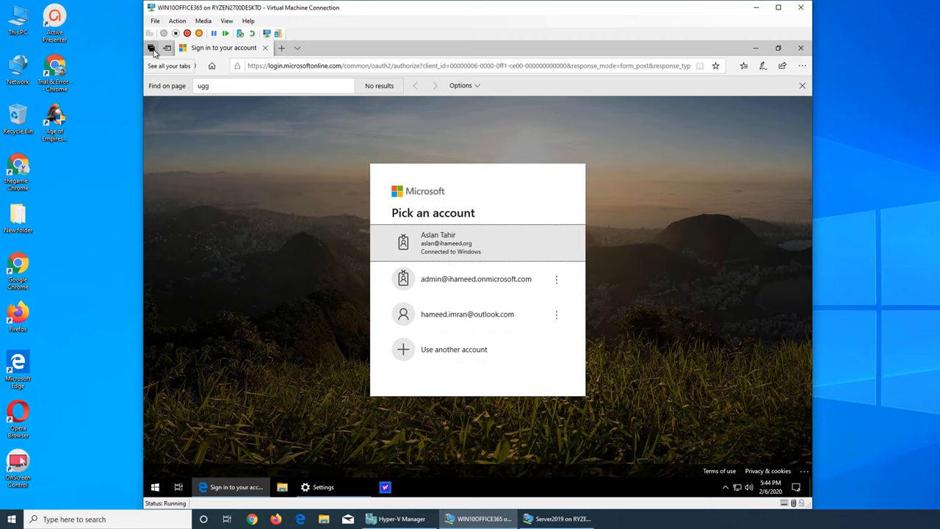
mouse_move(261, 141)
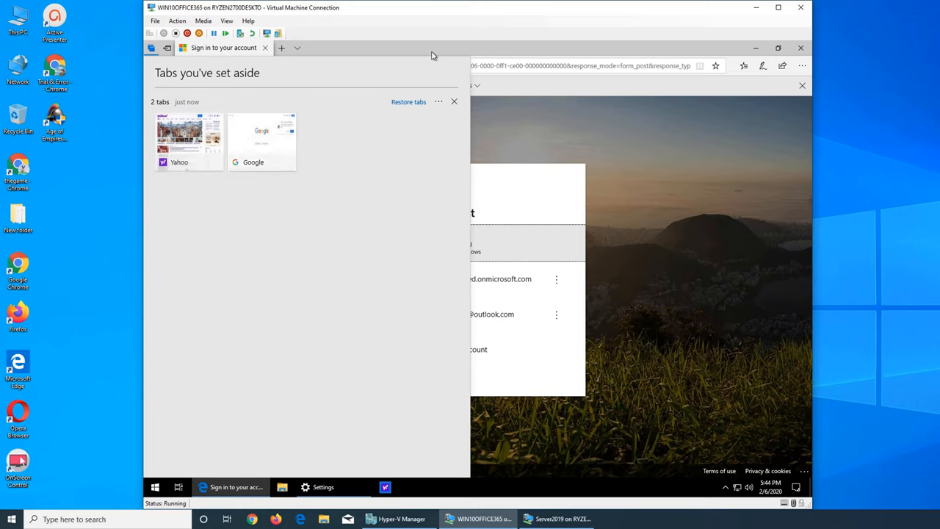
Restore the set-aside Google and Yahoo tabs and end on the Google tab beside the sign-in tab
click(250, 140)
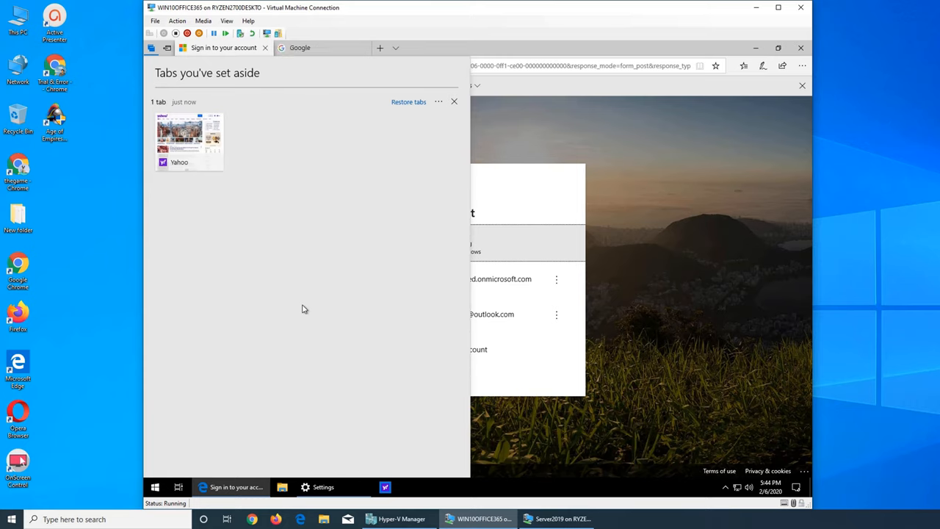
click(404, 103)
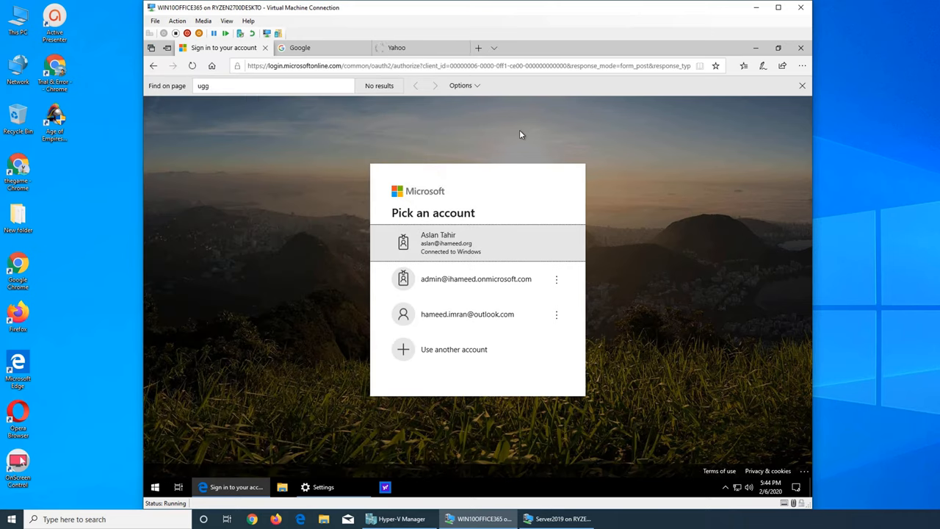
click(309, 47)
click(217, 48)
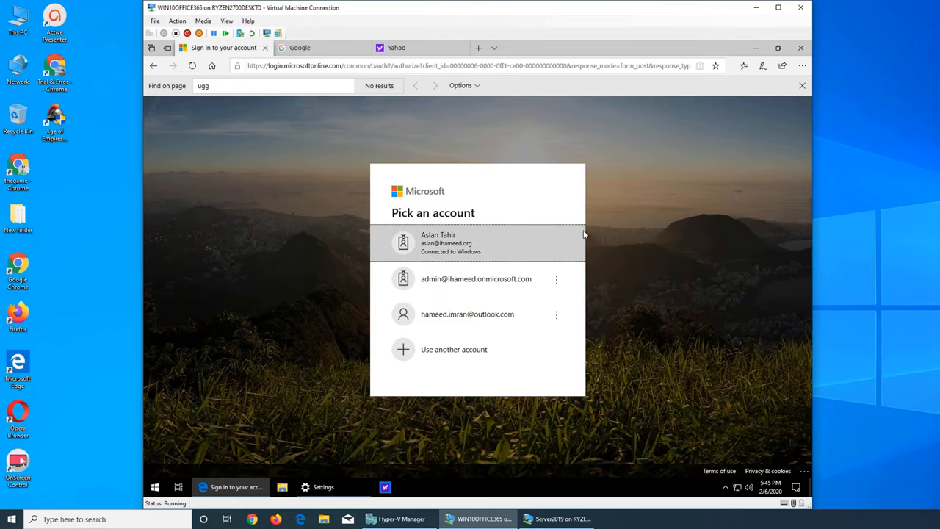
click(321, 49)
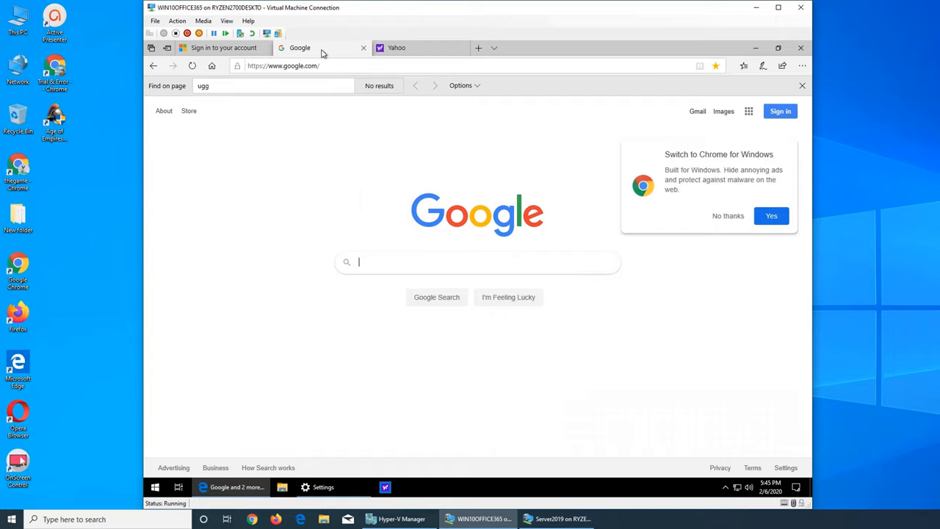